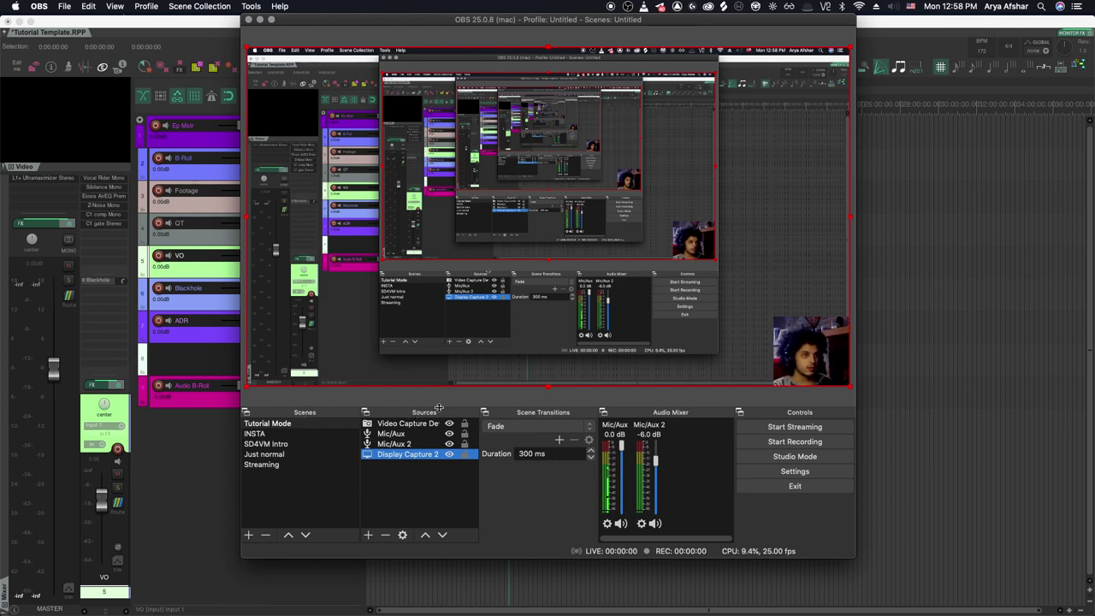
Step: Hide the Video Capture Device webcam source in the Tutorial Mode scene
{"action": "left_click", "coordinate": [403, 424]}
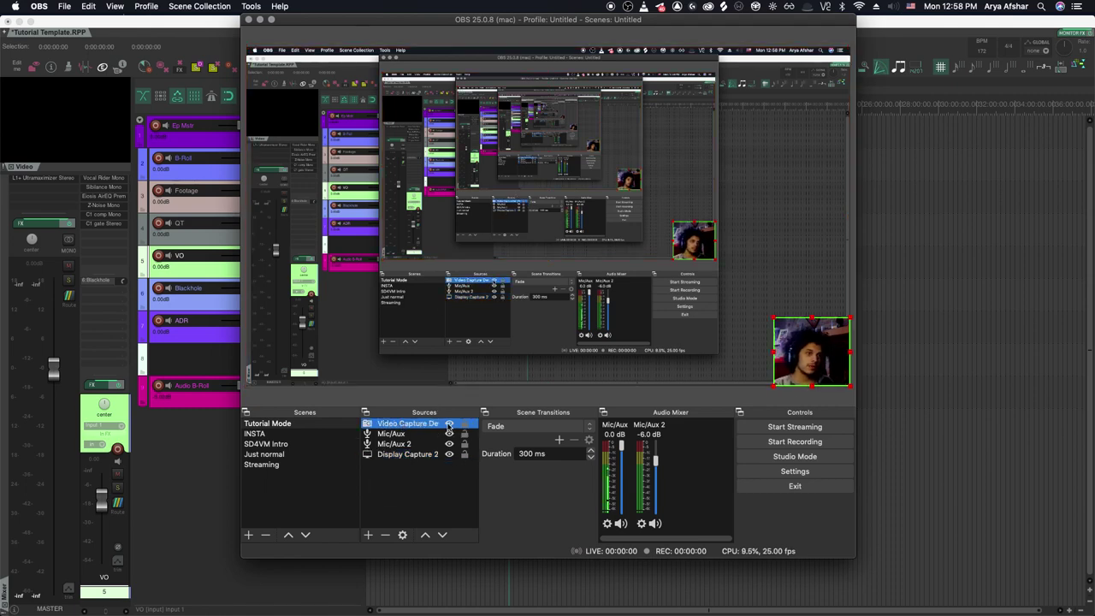
{"action": "left_click", "coordinate": [449, 424]}
{"action": "left_click", "coordinate": [448, 425]}
{"action": "left_click", "coordinate": [448, 425]}
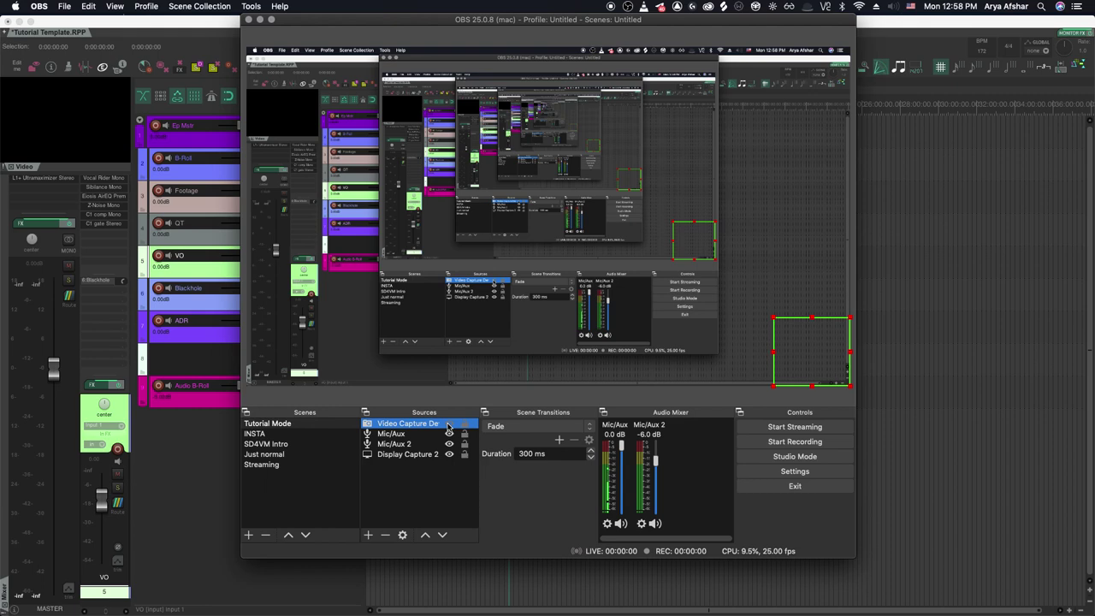
Step: Select Mic/Aux, shift the OBS window to the right, and select Mic/Aux 2
{"action": "left_click", "coordinate": [420, 437]}
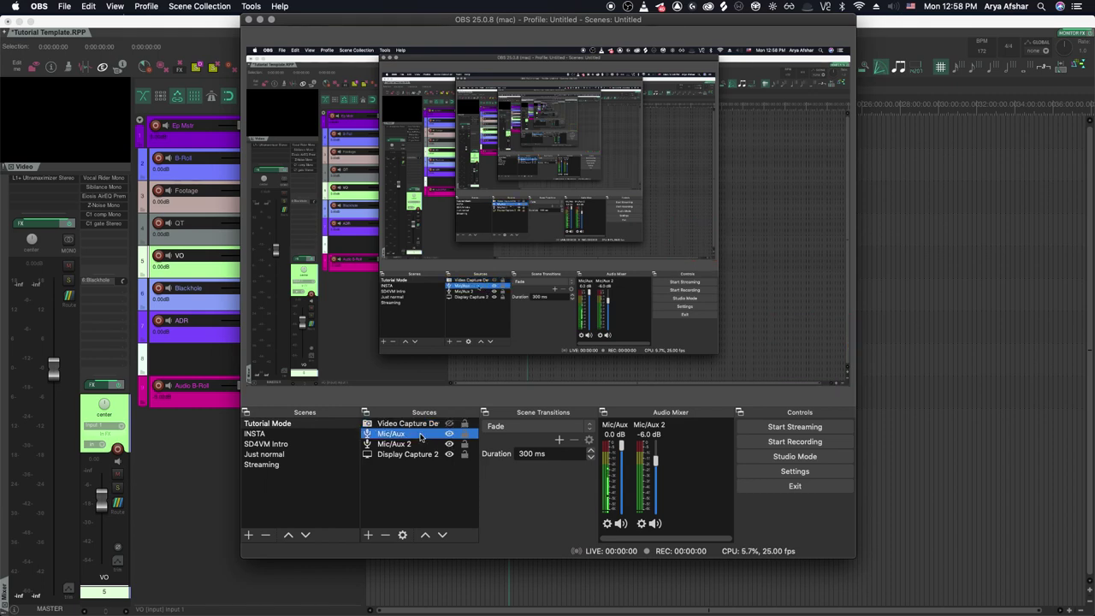
{"action": "left_click_drag", "start_coordinate": [480, 19], "coordinate": [618, 19]}
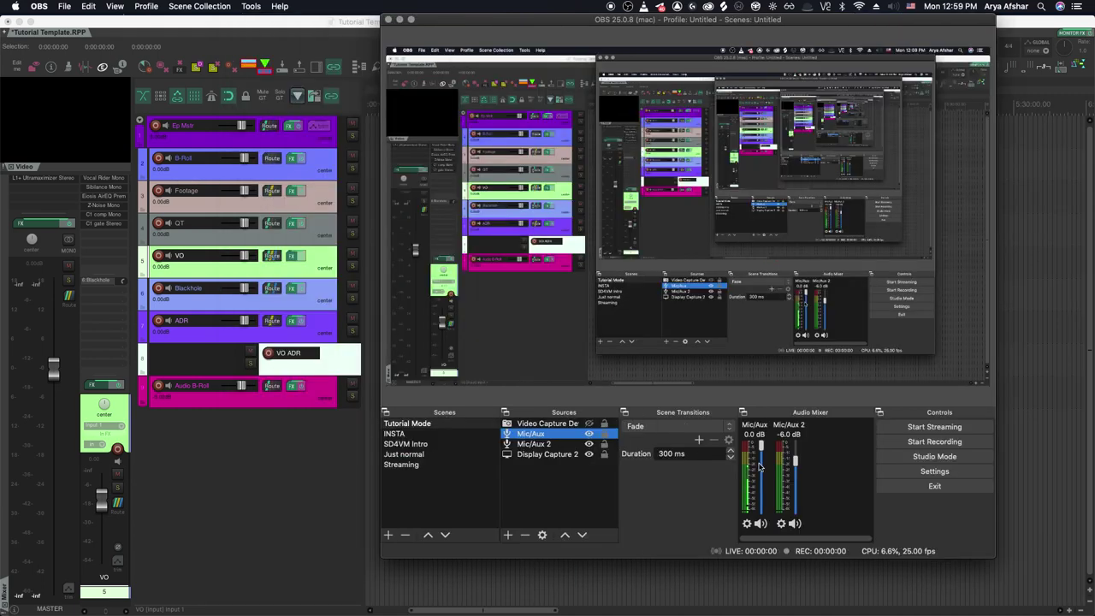
{"action": "left_click", "coordinate": [556, 444]}
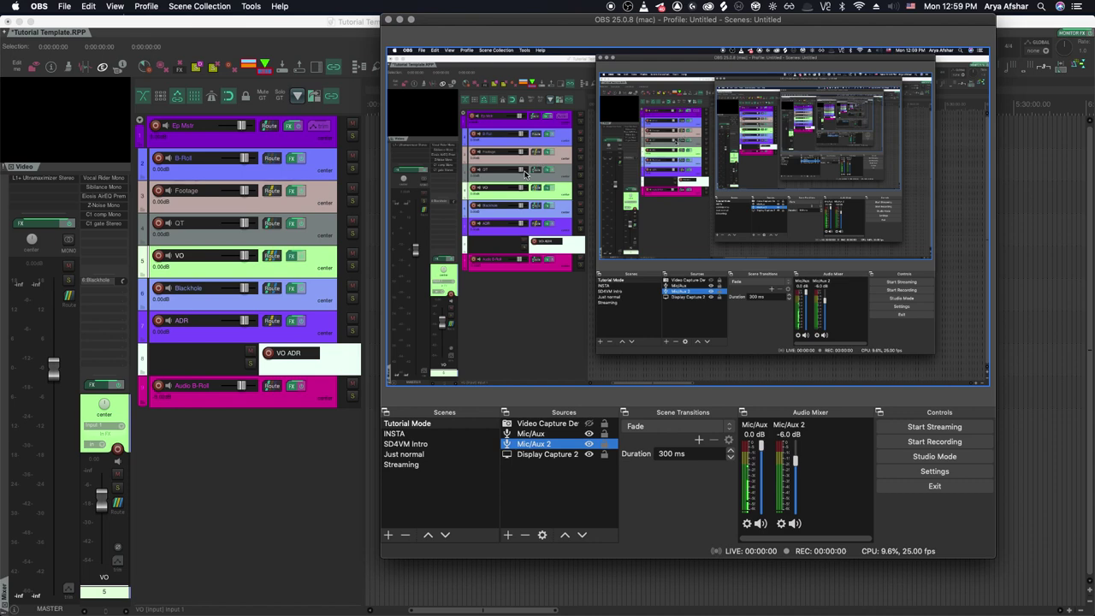
{"action": "key", "text": "super+Tab"}
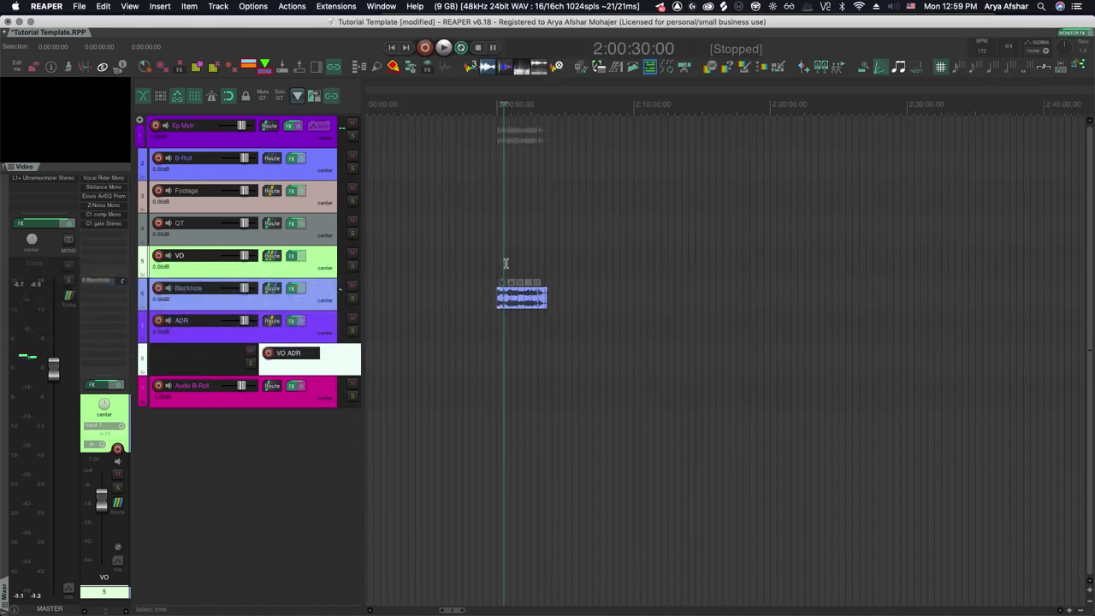
{"action": "key", "text": "space"}
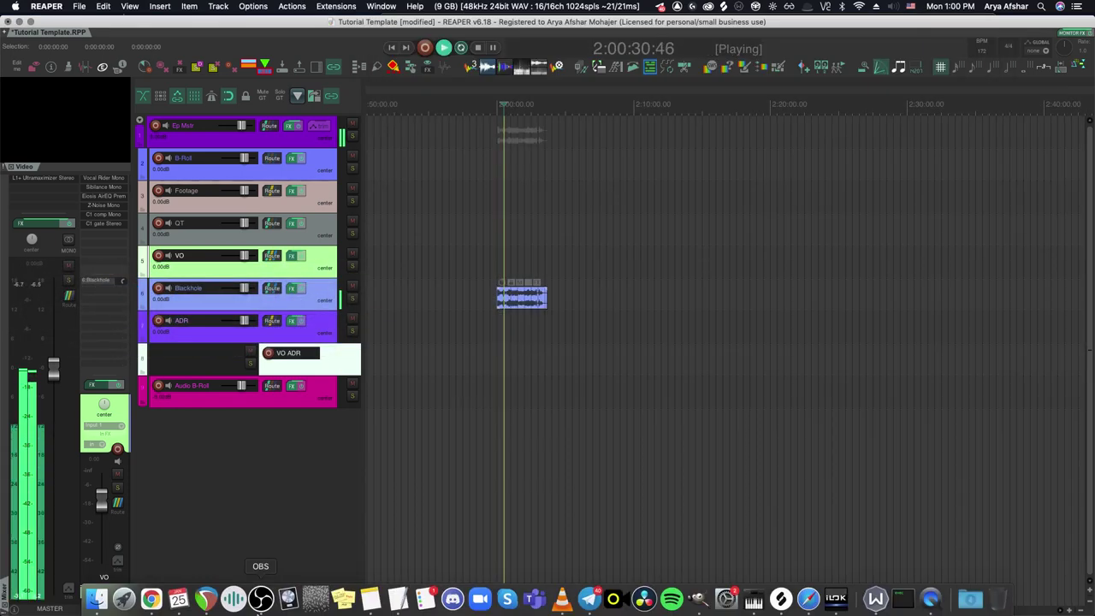
{"action": "left_click", "coordinate": [261, 602]}
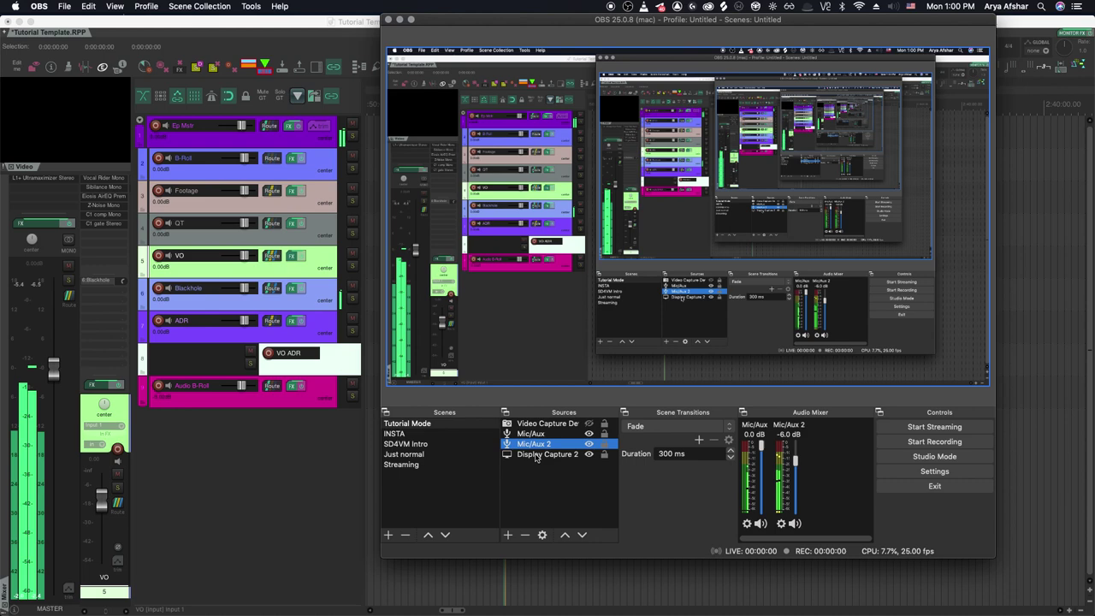
{"action": "left_click", "coordinate": [569, 457]}
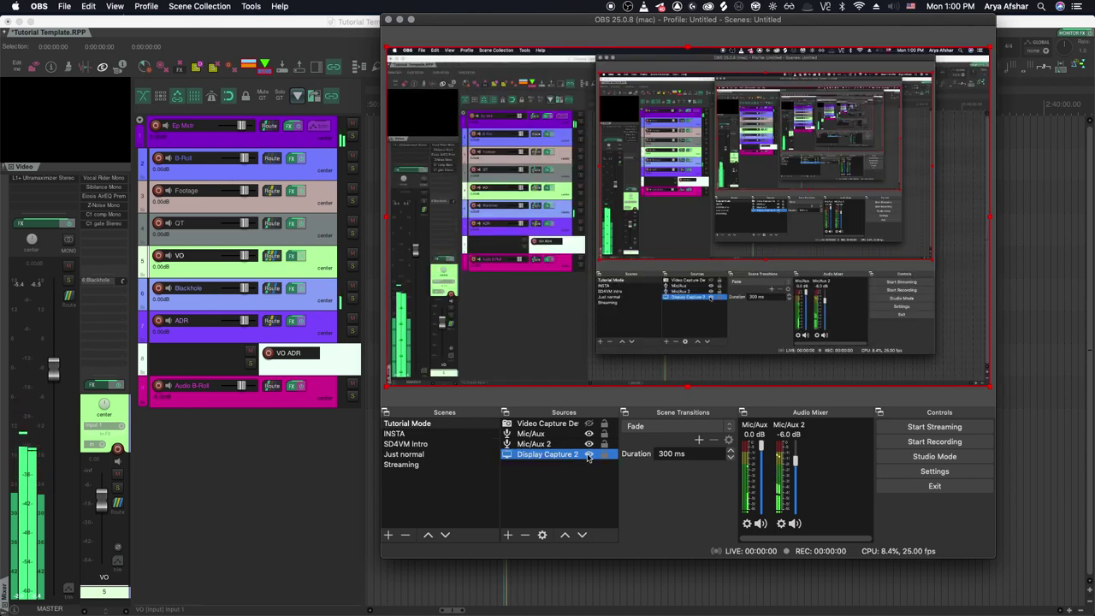
{"action": "key", "text": "super+Tab"}
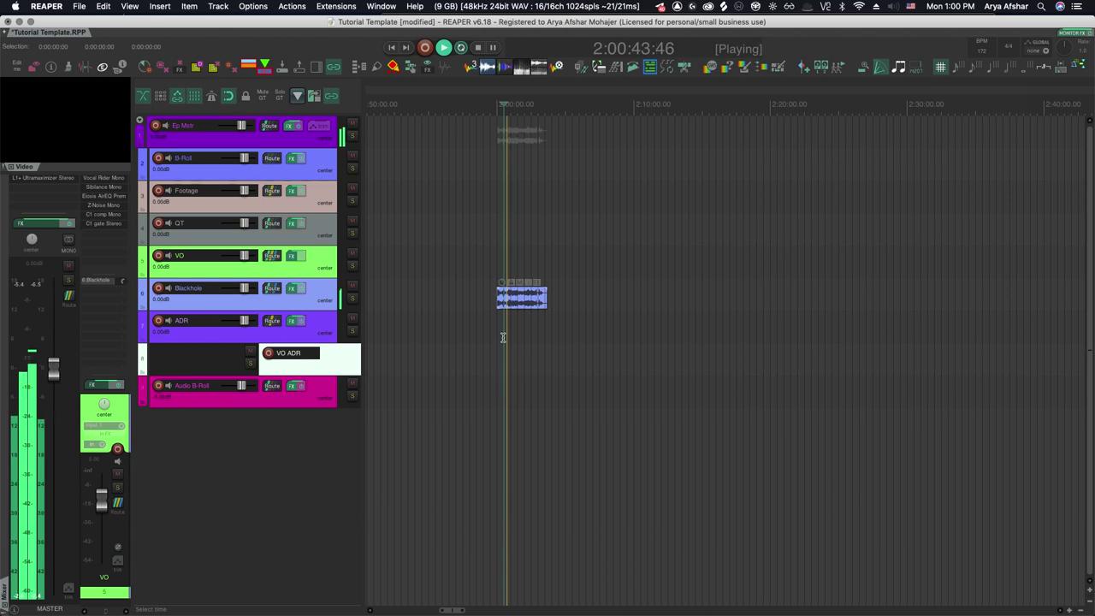
{"action": "key", "text": "space"}
{"action": "key", "text": "super+Tab"}
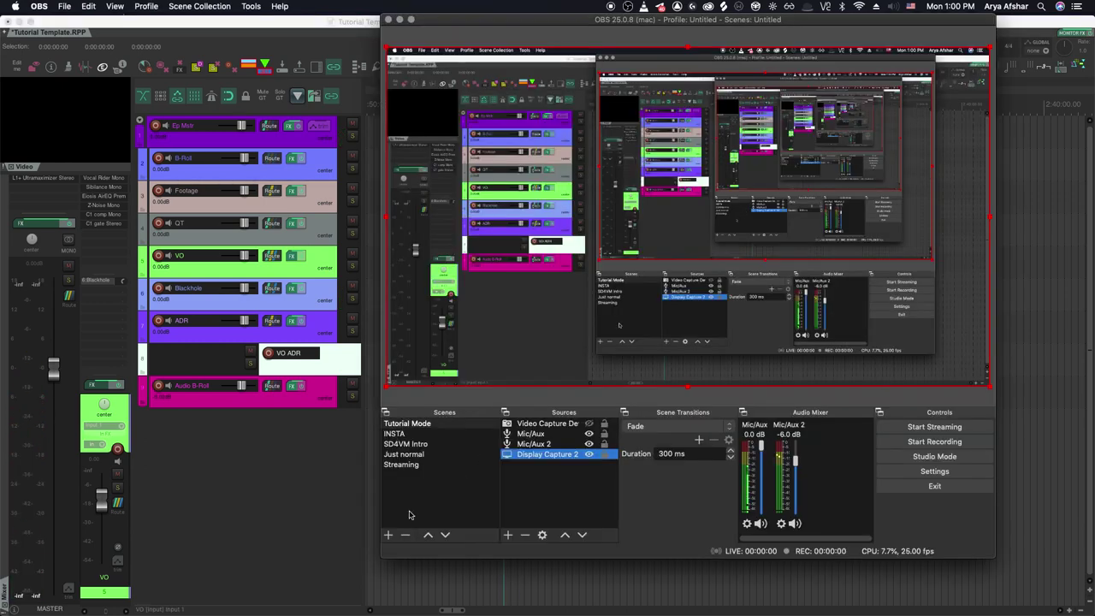
Step: Create a new scene named 'Audio Tutorial'
{"action": "left_click", "coordinate": [388, 535]}
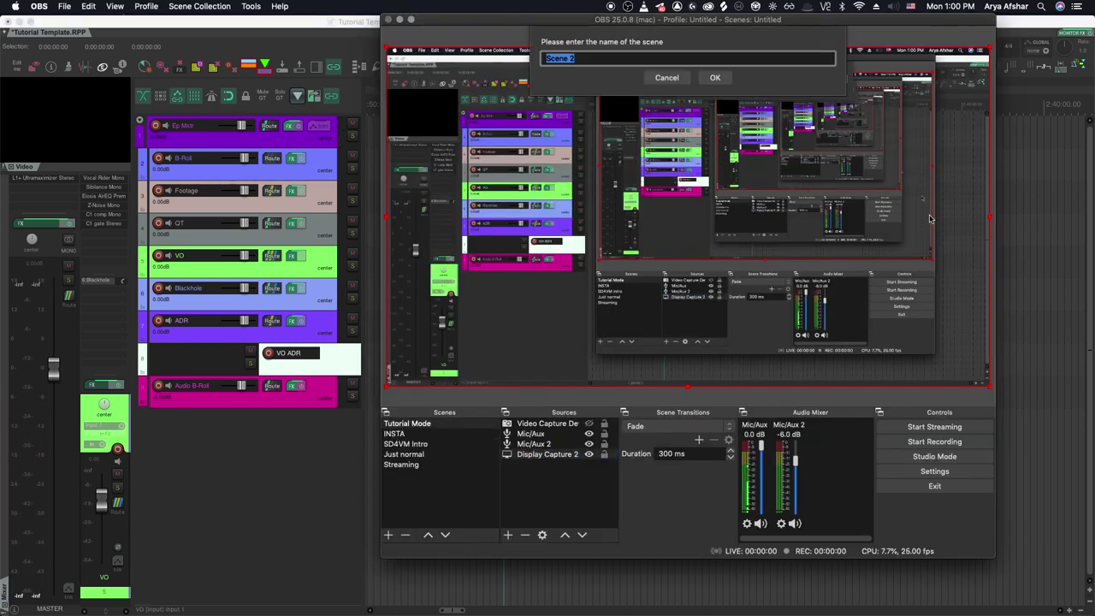
{"action": "key", "text": "BackSpace"}
{"action": "type", "text": "Audio Tutorial"}
{"action": "key", "text": "Return"}
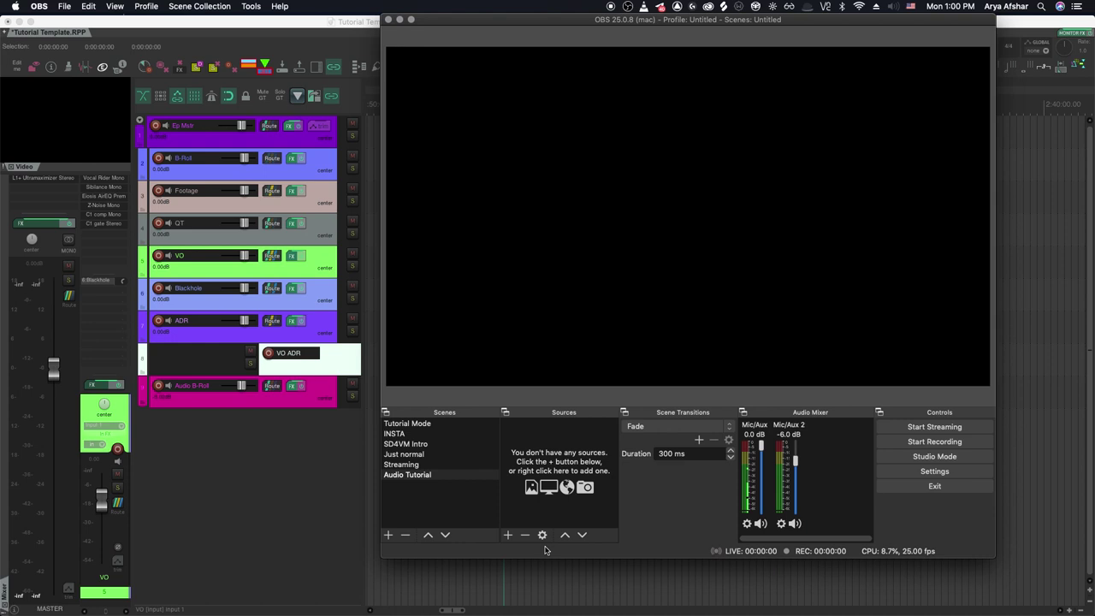
Step: Add a Display Capture source to the scene and check the available displays
{"action": "left_click", "coordinate": [509, 536]}
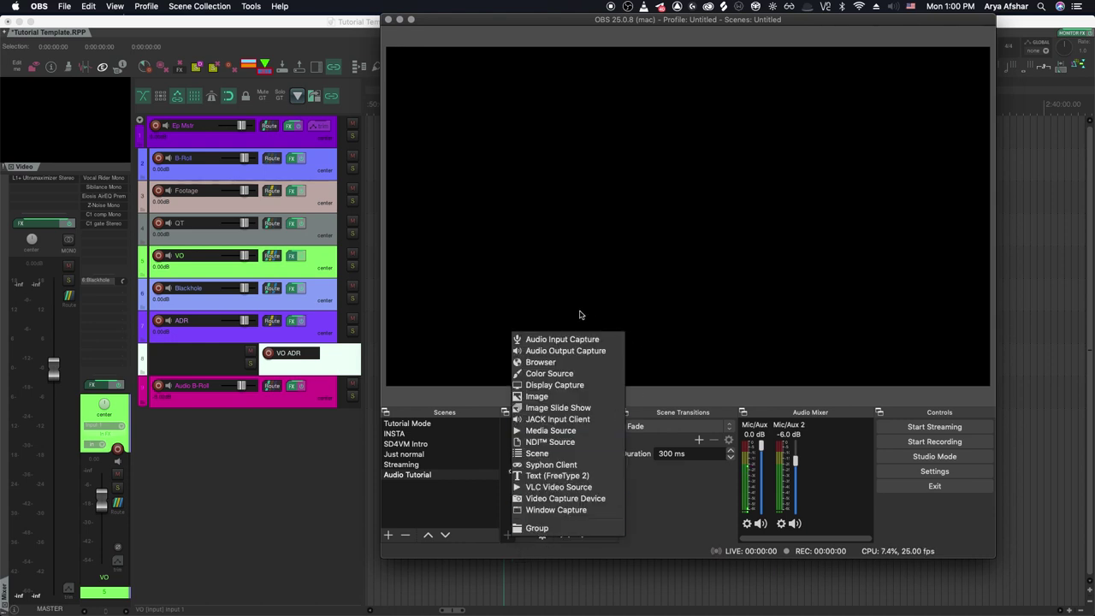
{"action": "left_click", "coordinate": [560, 385]}
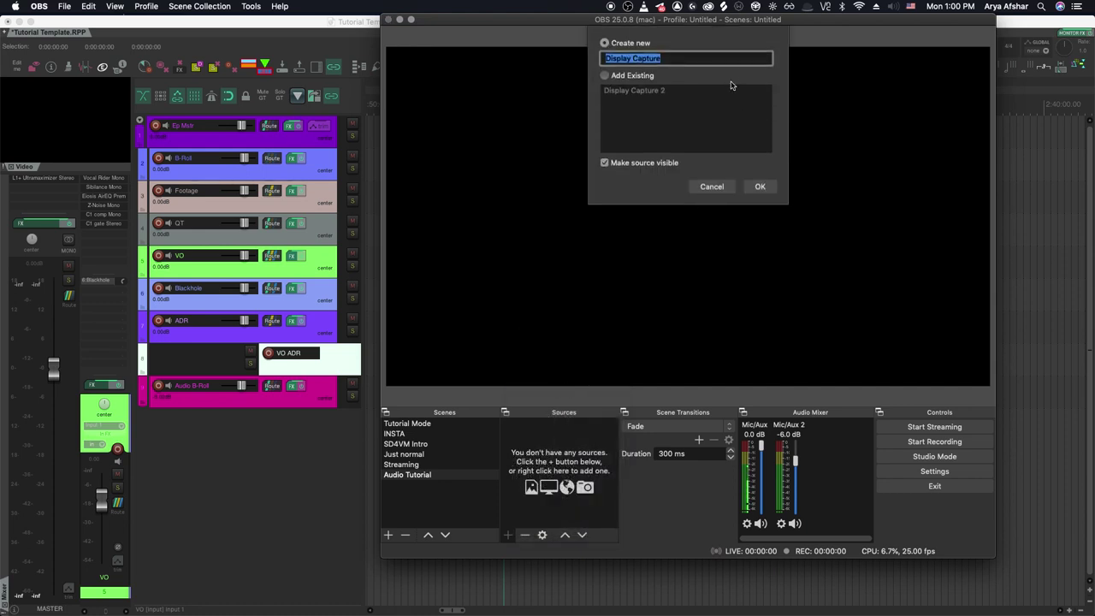
{"action": "left_click", "coordinate": [760, 186]}
{"action": "left_click", "coordinate": [813, 340]}
{"action": "left_click", "coordinate": [855, 342]}
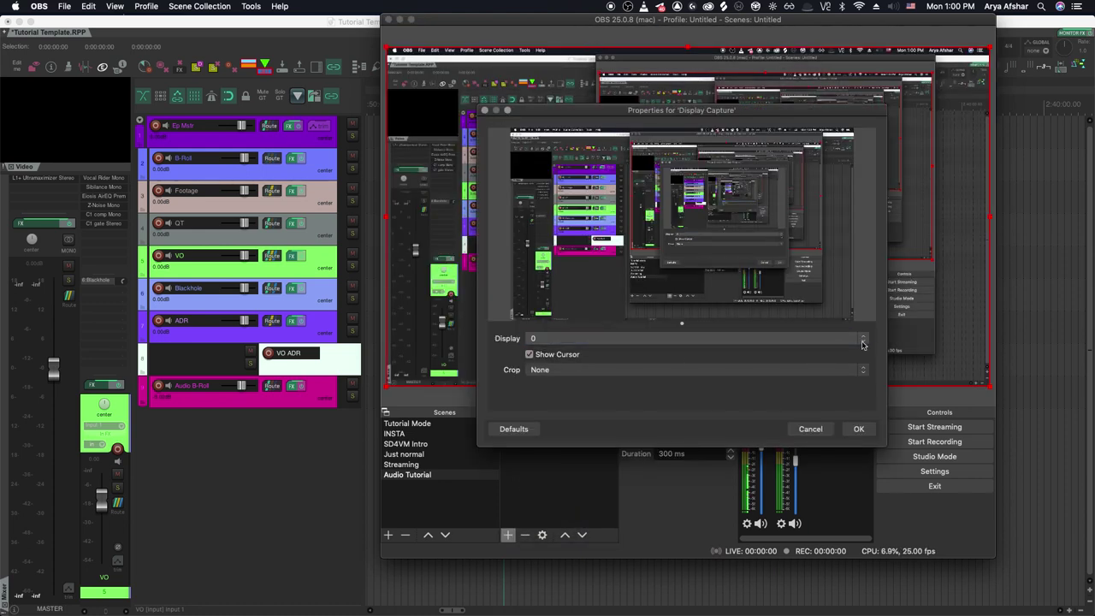
{"action": "left_click", "coordinate": [859, 340]}
{"action": "left_click", "coordinate": [843, 359]}
Step: Try cropping the display capture to the REAPER window, then turn the crop off
{"action": "left_click", "coordinate": [770, 369]}
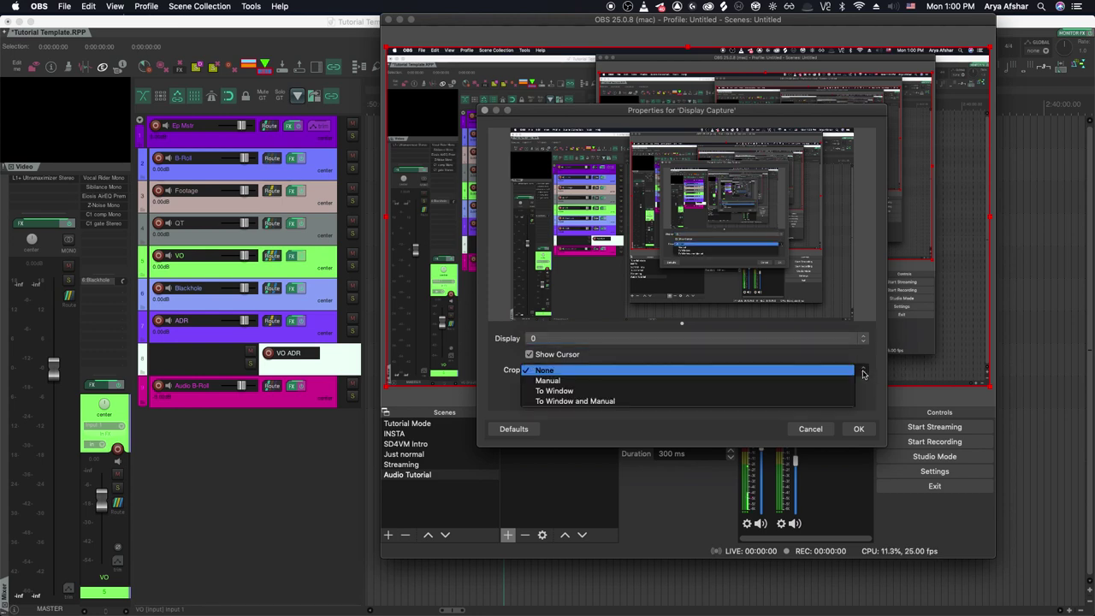
{"action": "left_click", "coordinate": [622, 392]}
{"action": "left_click", "coordinate": [820, 389]}
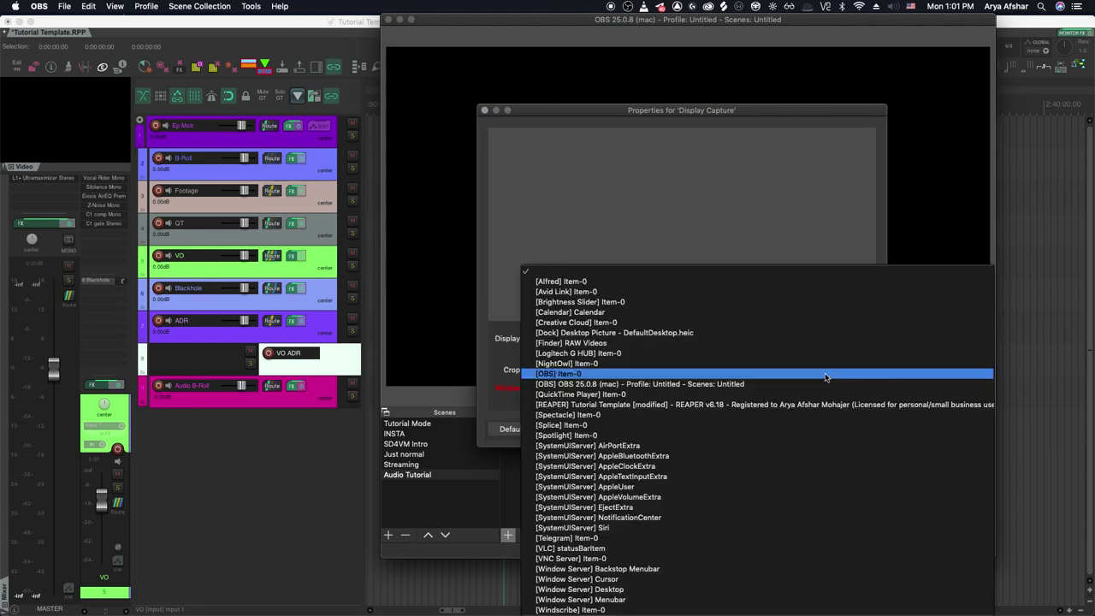
{"action": "left_click", "coordinate": [674, 405]}
{"action": "left_click_drag", "start_coordinate": [549, 109], "coordinate": [562, 62]}
{"action": "left_click", "coordinate": [719, 321]}
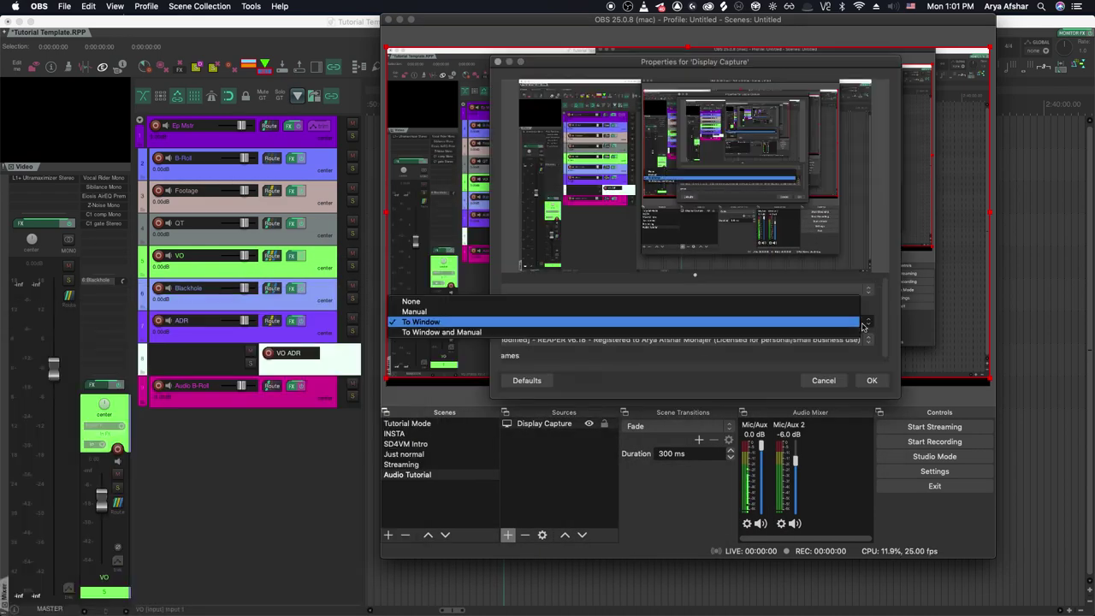
{"action": "left_click", "coordinate": [718, 299]}
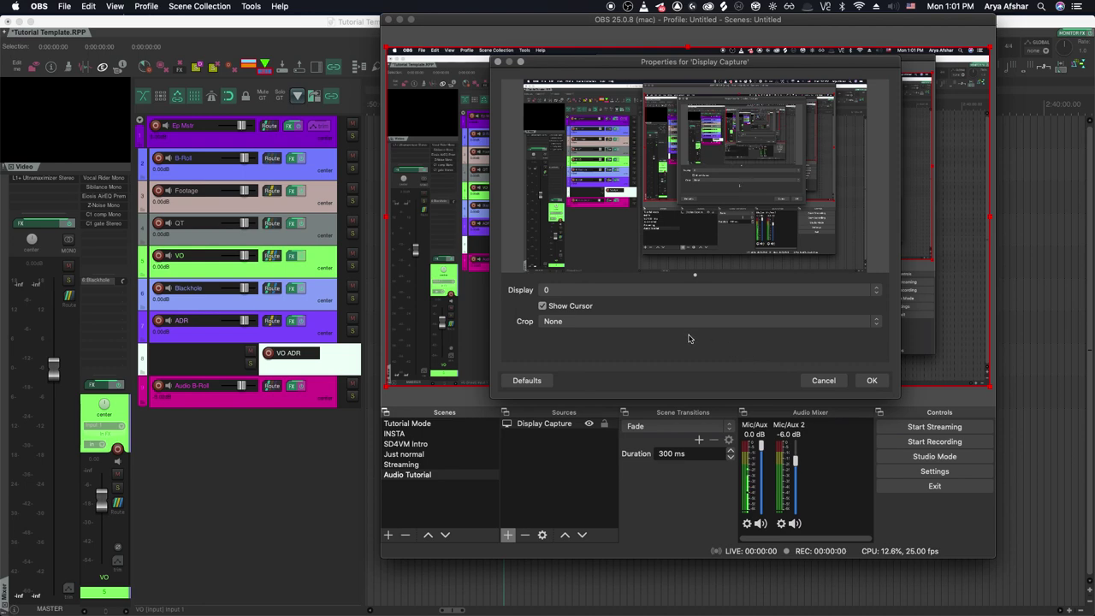
Step: Retry Crop To Window on REAPER, then set Crop back to None and confirm
{"action": "left_click", "coordinate": [664, 322]}
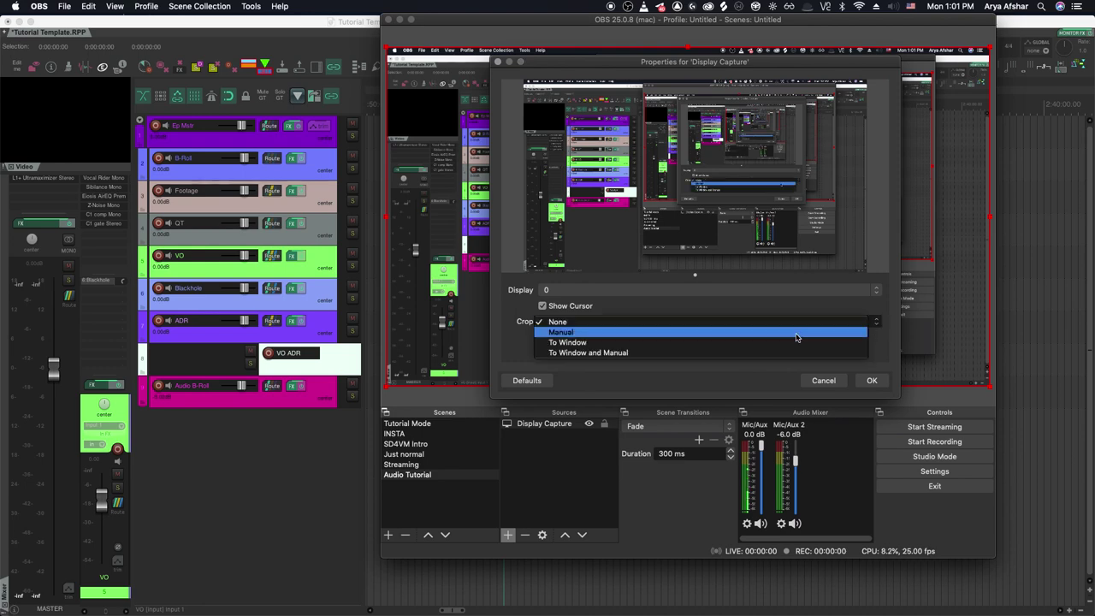
{"action": "left_click", "coordinate": [632, 342]}
{"action": "left_click", "coordinate": [811, 340]}
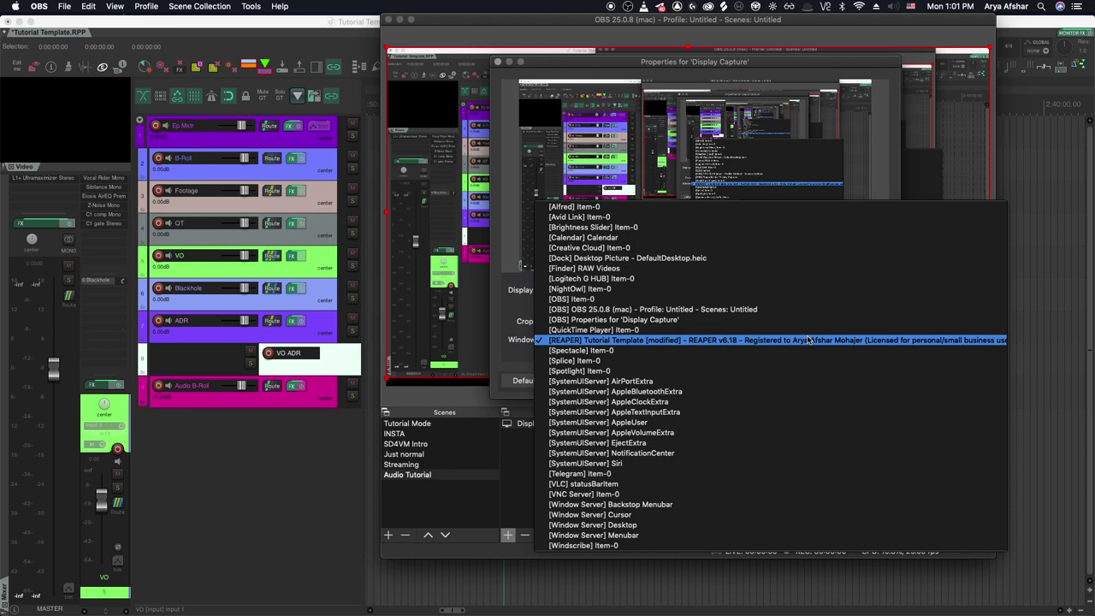
{"action": "left_click", "coordinate": [722, 341]}
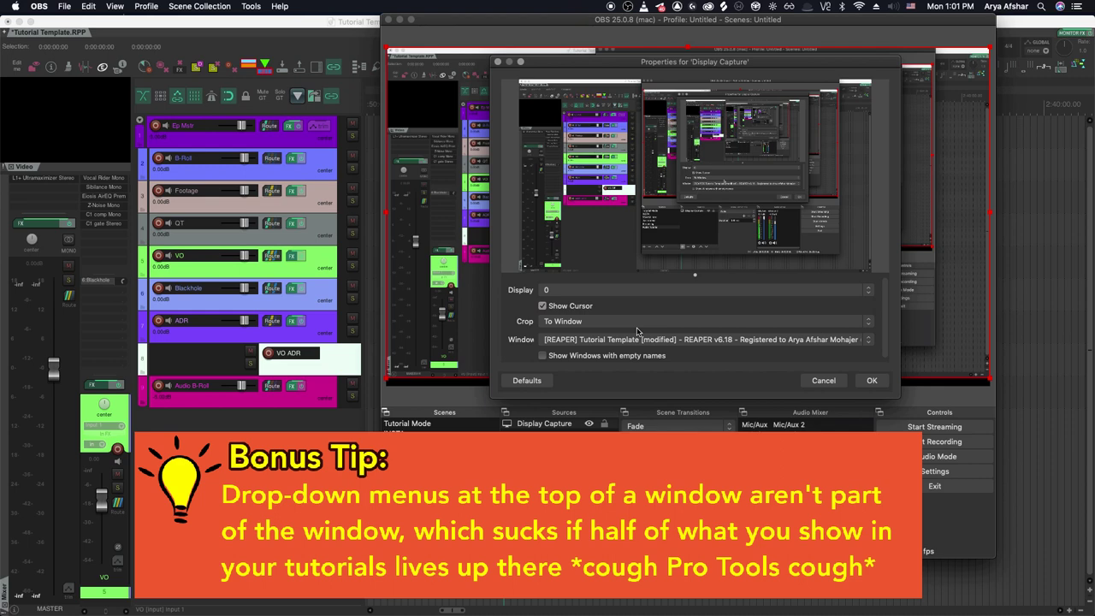
{"action": "left_click", "coordinate": [778, 323]}
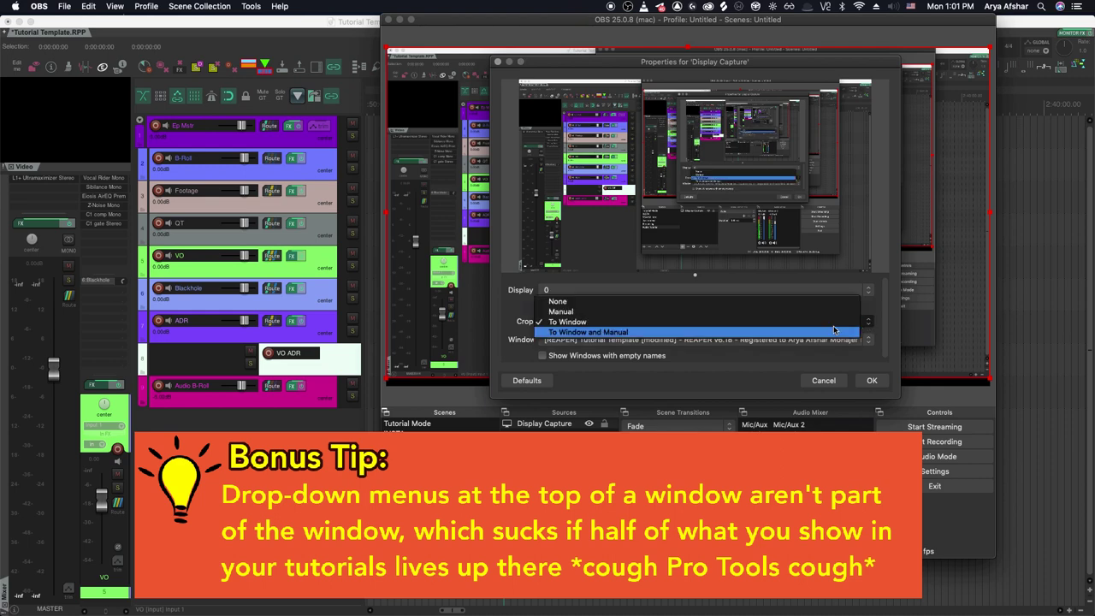
{"action": "left_click", "coordinate": [629, 306]}
{"action": "left_click", "coordinate": [872, 380]}
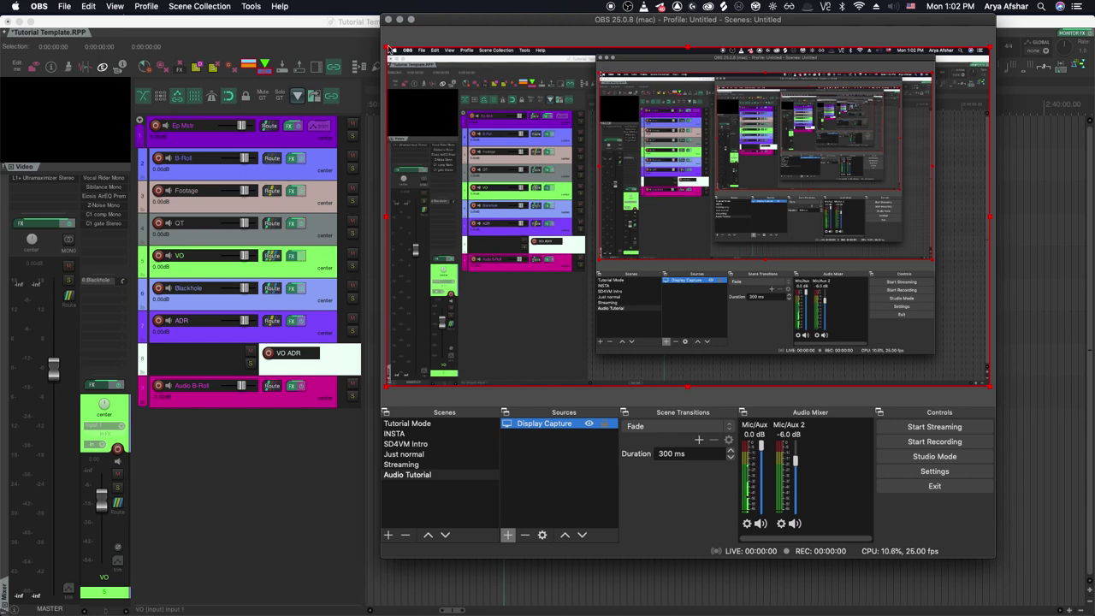
Step: Test-crop the display capture's edges, restore the full screen, and view the Audio settings
{"action": "left_click", "coordinate": [389, 49]}
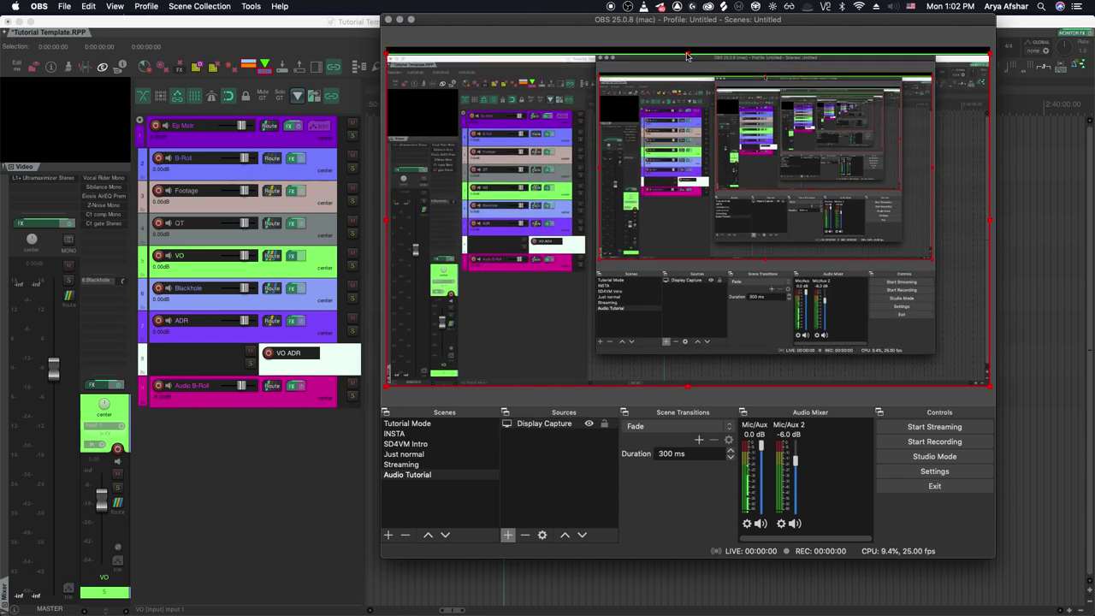
{"action": "left_click_drag", "start_coordinate": [387, 221], "coordinate": [404, 130]}
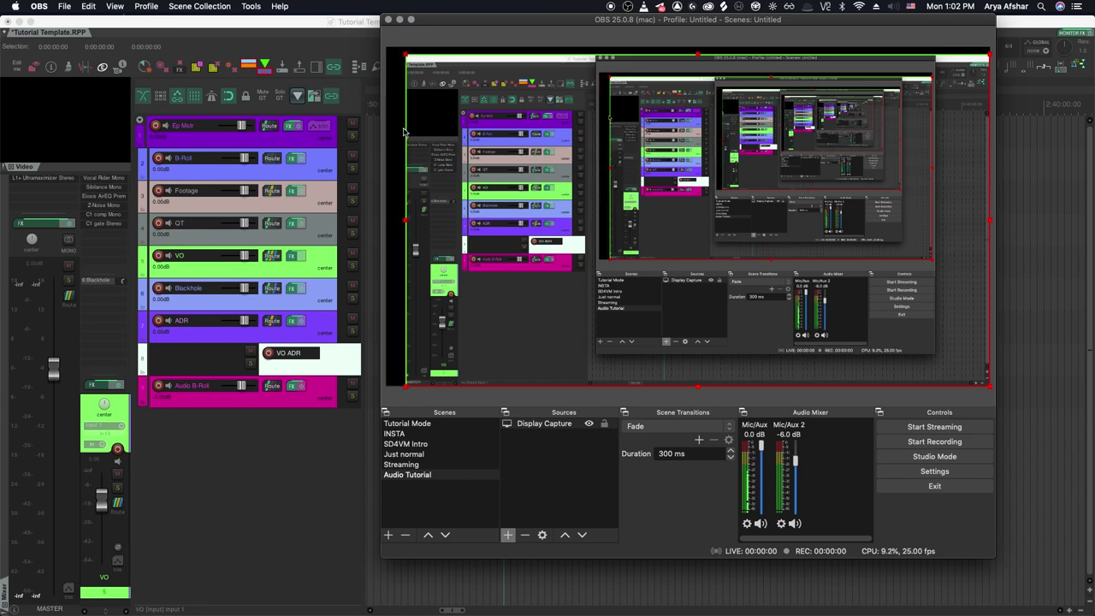
{"action": "left_click_drag", "start_coordinate": [694, 54], "coordinate": [701, 47]}
{"action": "left_click_drag", "start_coordinate": [406, 218], "coordinate": [383, 221]}
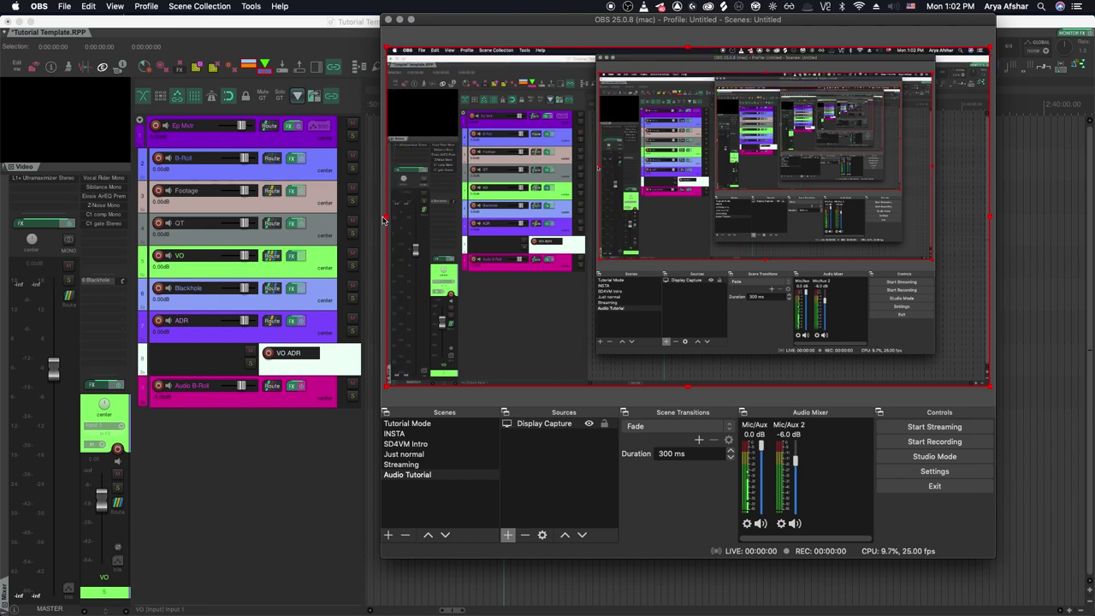
{"action": "left_click", "coordinate": [900, 473]}
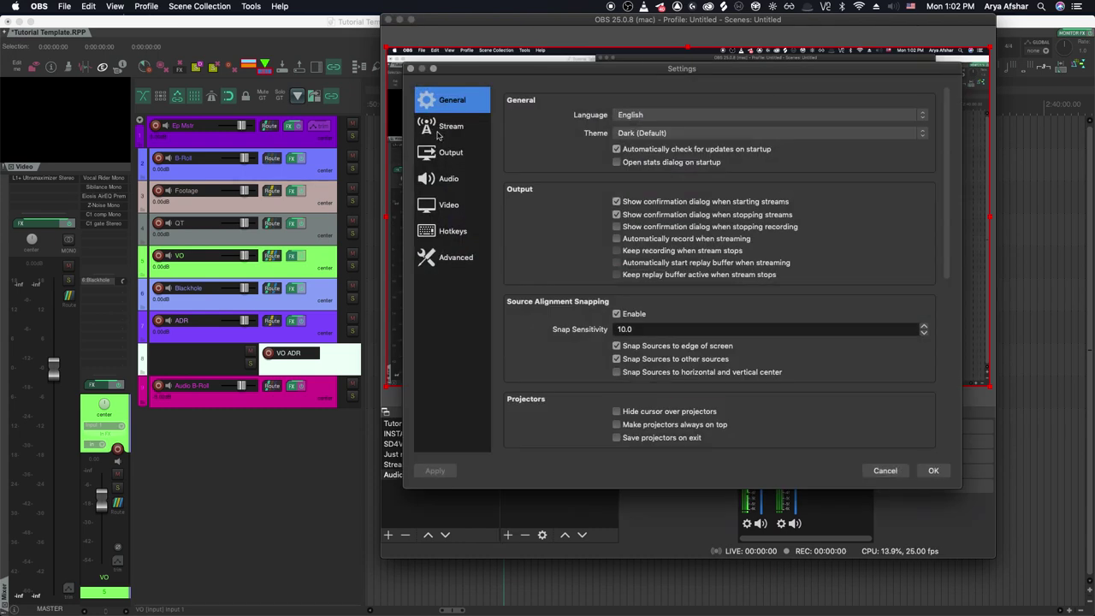
{"action": "left_click", "coordinate": [449, 178]}
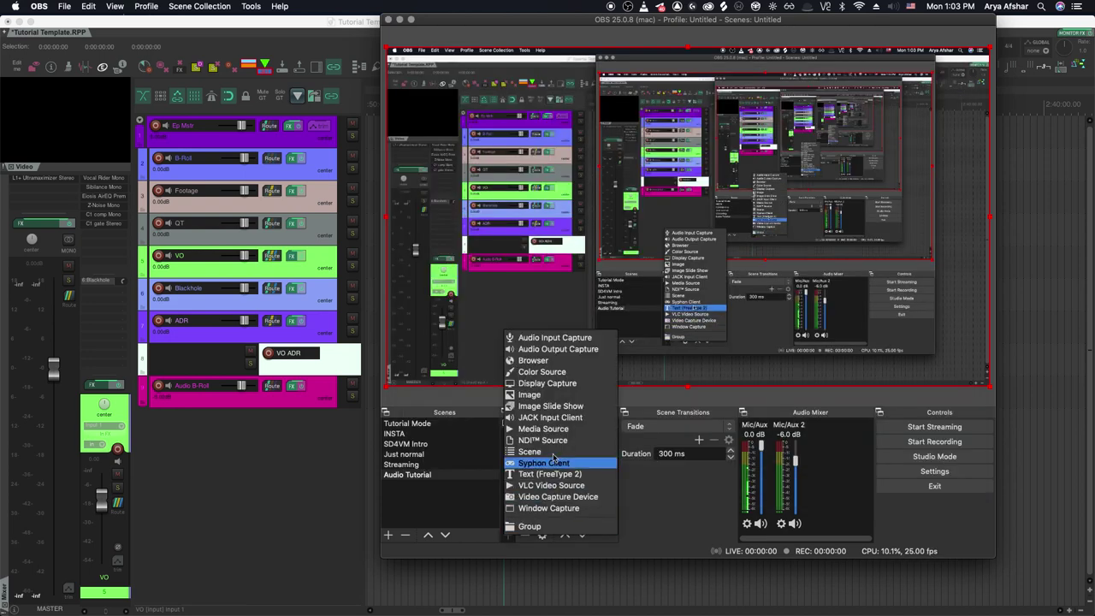
Step: Add the existing Mic/Aux and Mic/Aux 2 audio inputs to the Audio Tutorial scene
{"action": "left_click", "coordinate": [551, 338]}
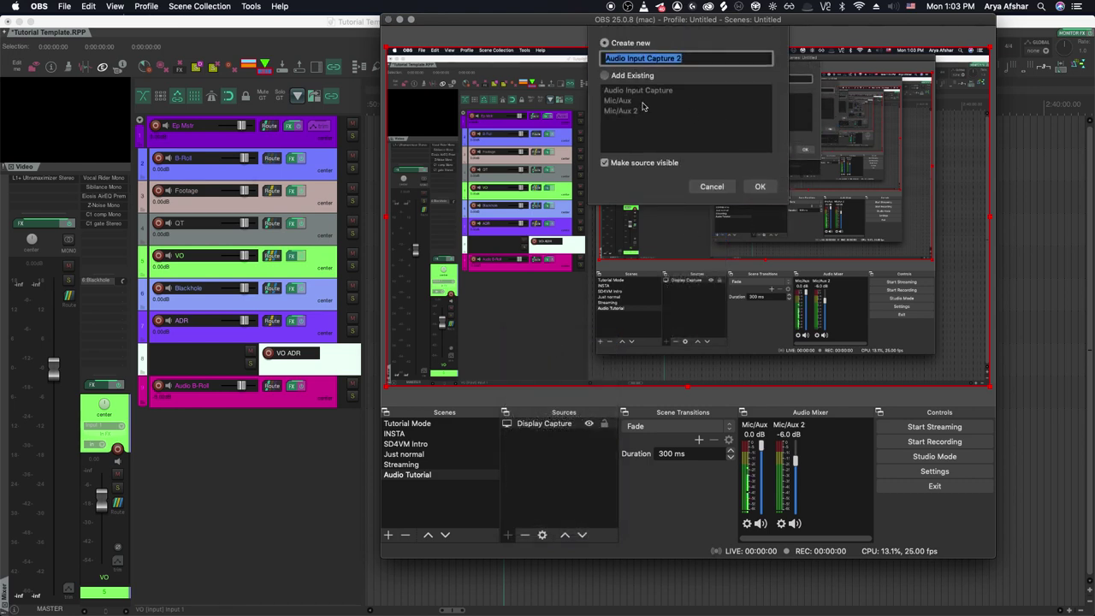
{"action": "left_click", "coordinate": [605, 75]}
{"action": "left_click", "coordinate": [617, 100]}
{"action": "left_click", "coordinate": [761, 186]}
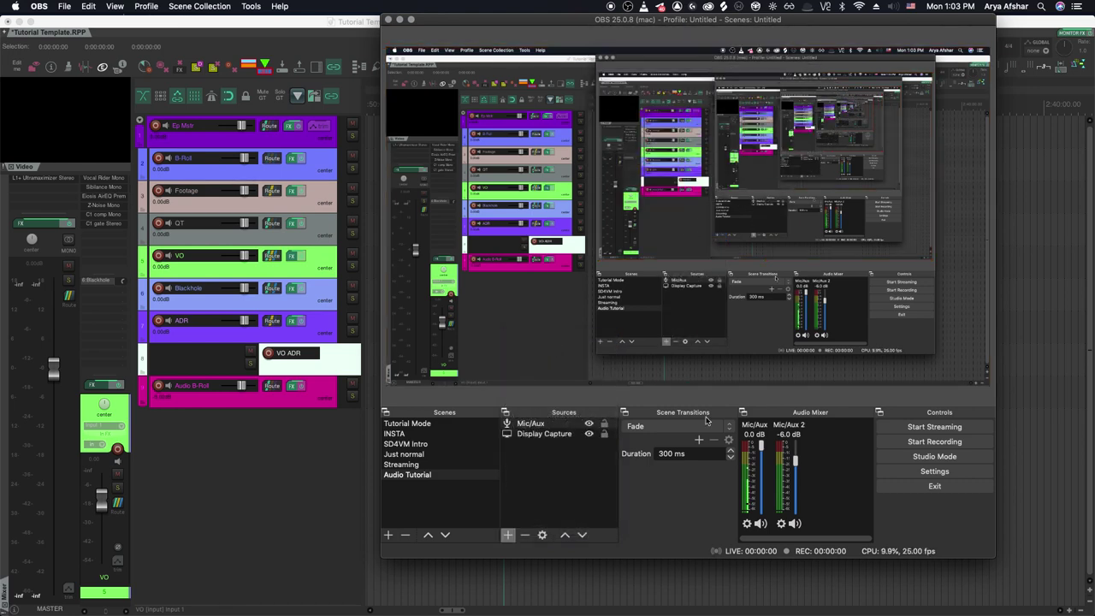
{"action": "left_click", "coordinate": [507, 535]}
{"action": "left_click", "coordinate": [541, 338]}
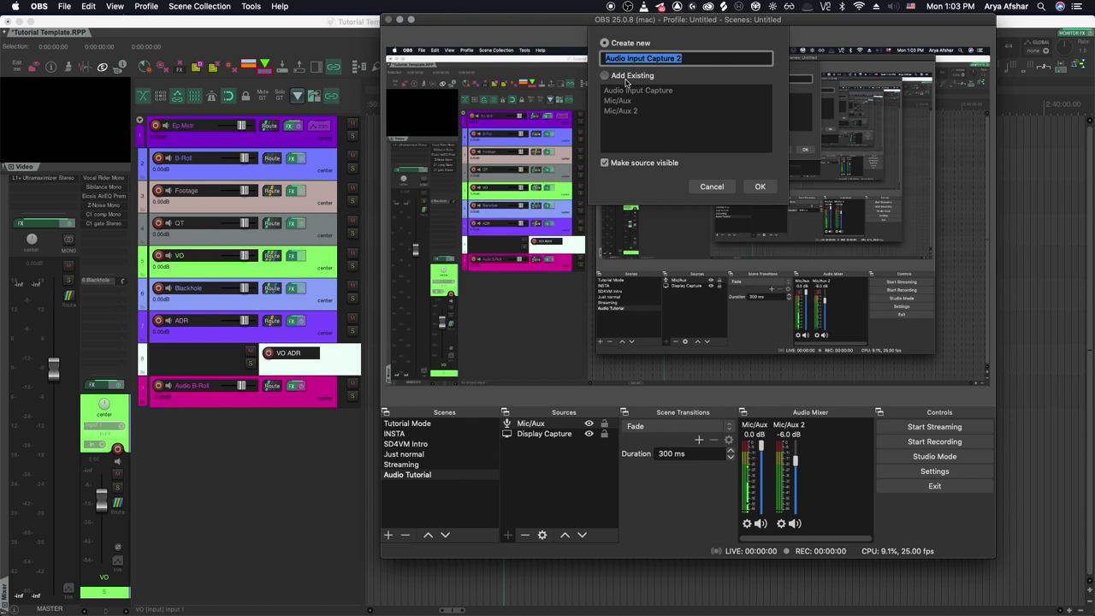
{"action": "left_click", "coordinate": [605, 75]}
{"action": "left_click", "coordinate": [621, 110]}
{"action": "left_click", "coordinate": [760, 187]}
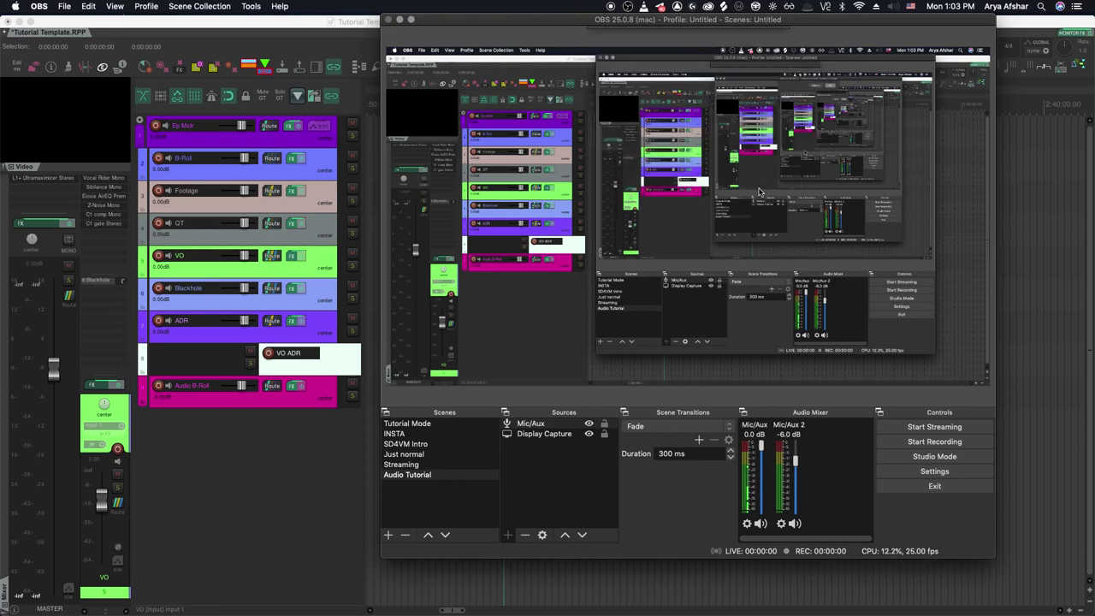
Step: Add a Video Capture Device source using the C922 Pro Stream Webcam
{"action": "left_click", "coordinate": [507, 535]}
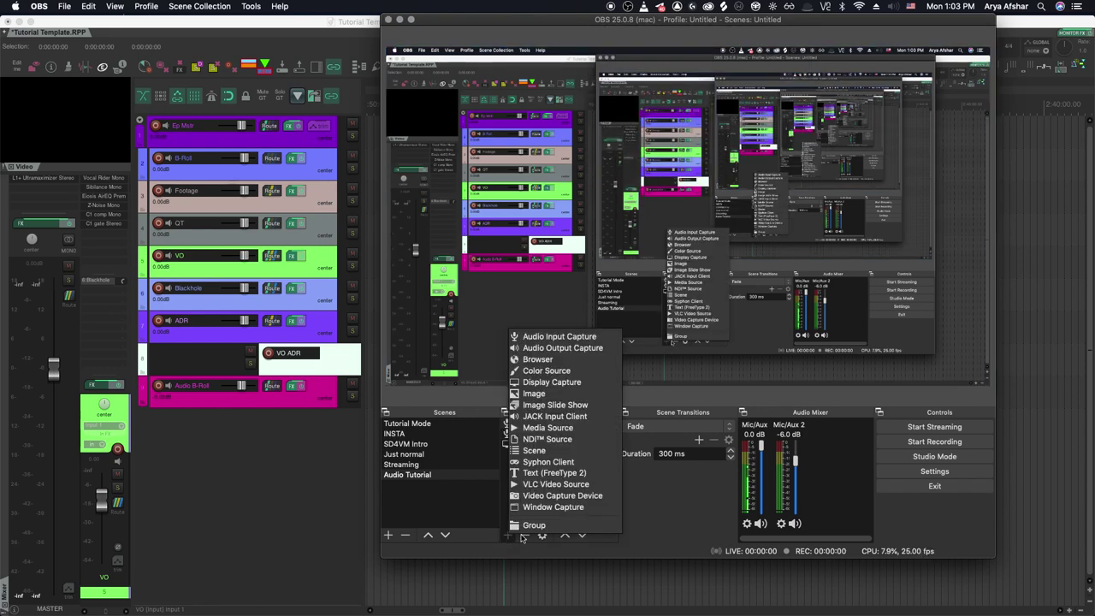
{"action": "left_click", "coordinate": [562, 495]}
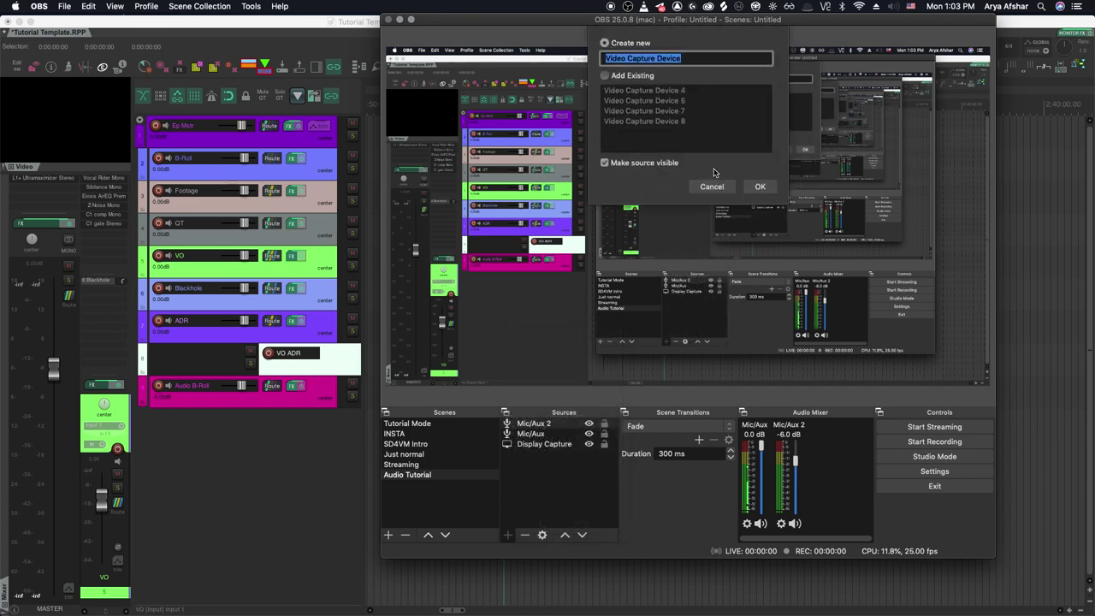
{"action": "left_click", "coordinate": [757, 188]}
{"action": "left_click", "coordinate": [663, 338]}
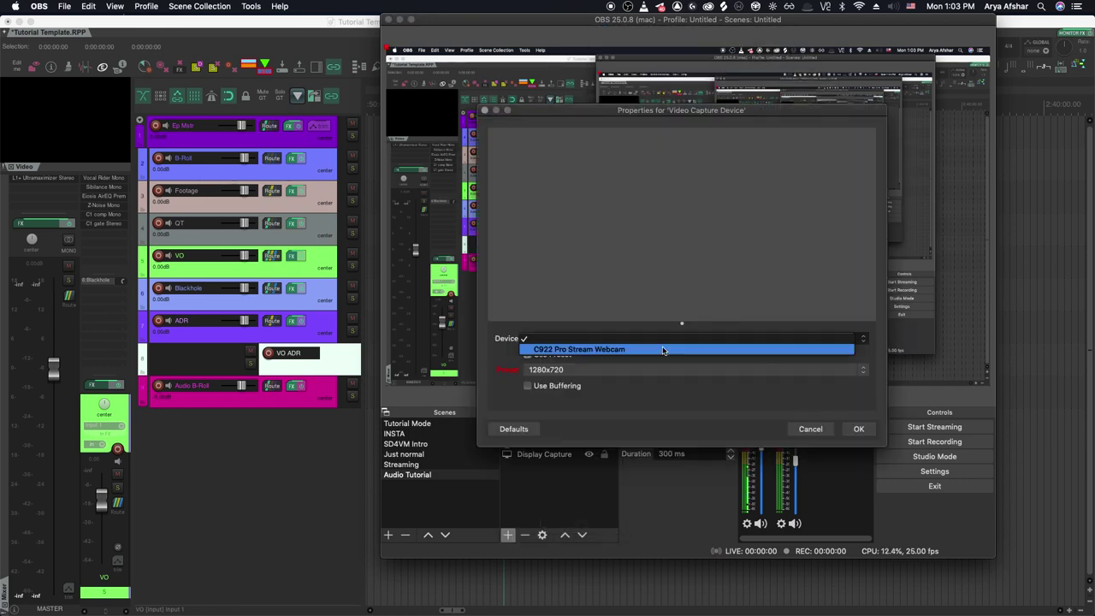
{"action": "left_click", "coordinate": [663, 350]}
{"action": "left_click", "coordinate": [859, 428]}
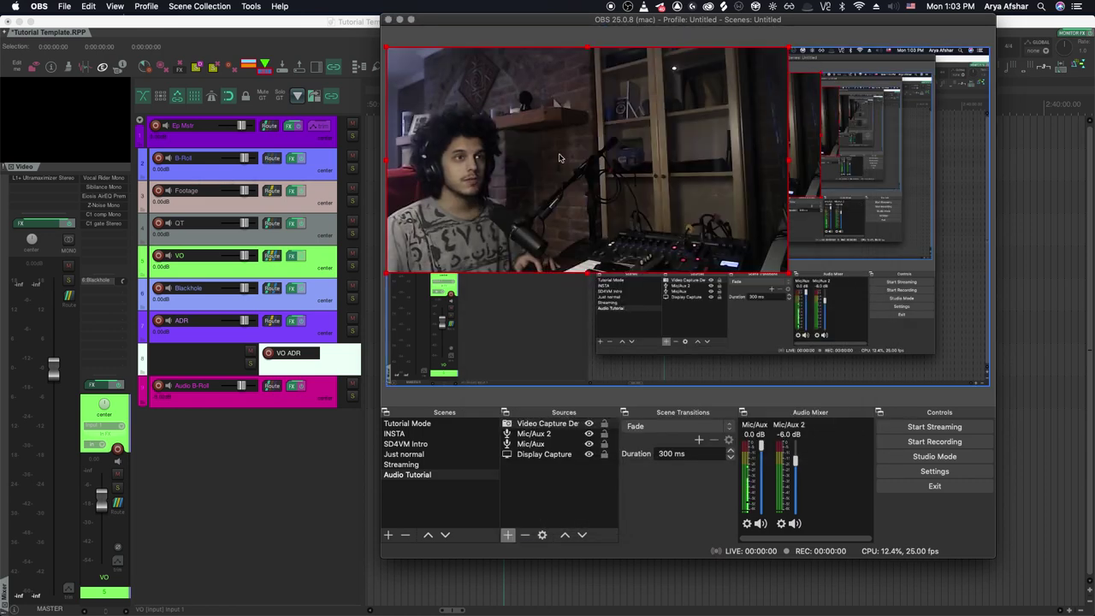
Step: Shrink the webcam image into a small inset in the bottom-right corner
{"action": "left_click_drag", "start_coordinate": [390, 52], "coordinate": [686, 216]}
{"action": "left_click_drag", "start_coordinate": [993, 303], "coordinate": [804, 304]}
{"action": "left_click_drag", "start_coordinate": [745, 216], "coordinate": [745, 246]}
{"action": "left_click_drag", "start_coordinate": [745, 387], "coordinate": [744, 344]}
{"action": "left_click_drag", "start_coordinate": [804, 296], "coordinate": [800, 297]}
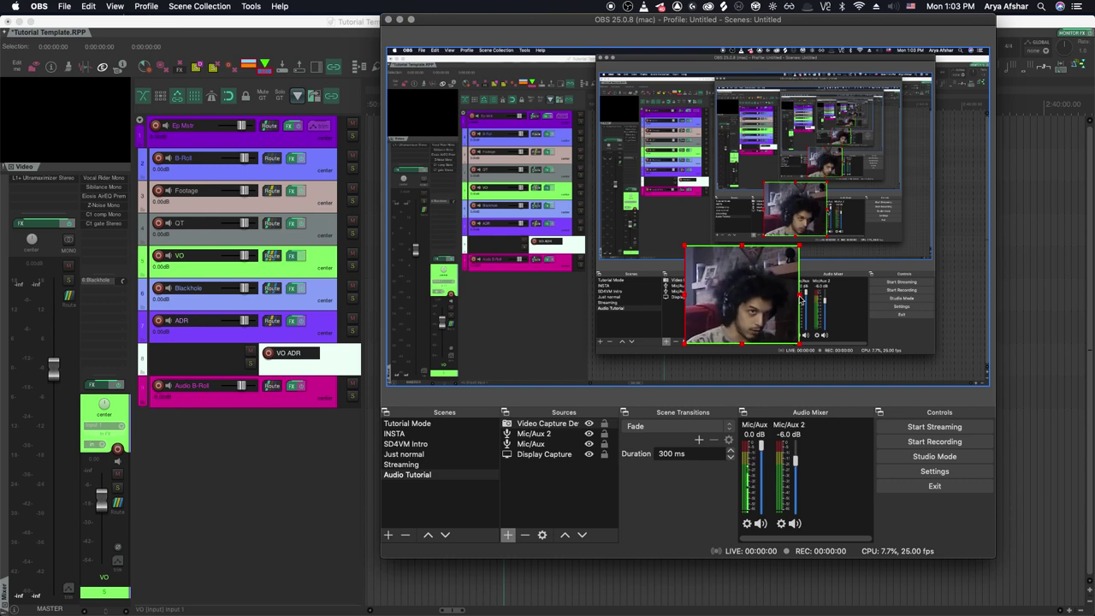
{"action": "left_click_drag", "start_coordinate": [696, 263], "coordinate": [925, 340]}
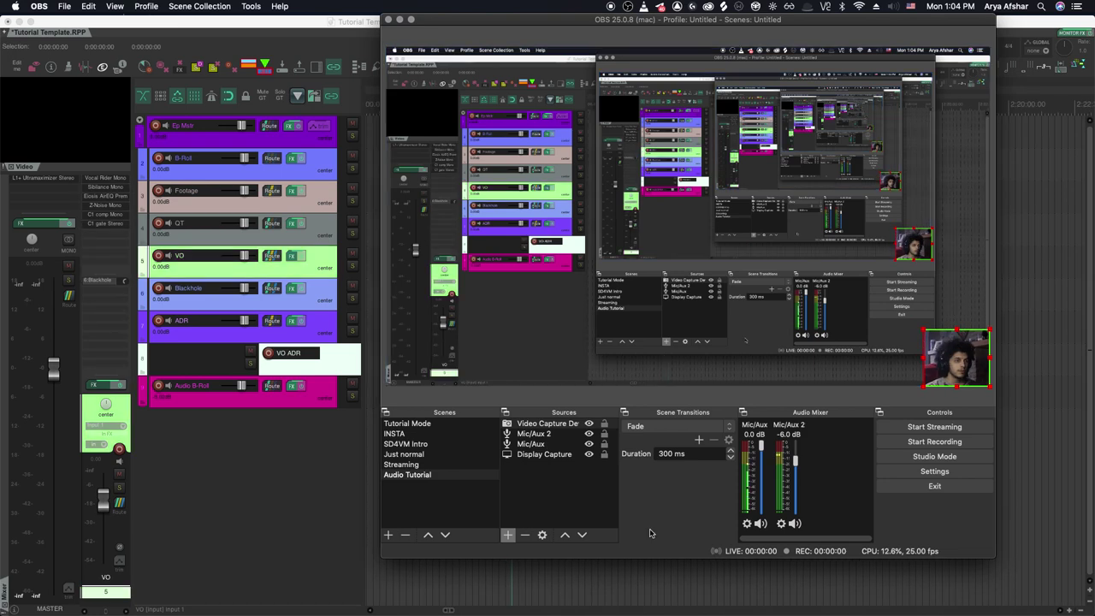
Step: Keep Output Mode on Advanced and review the Recording and per-track Audio bitrate tabs
{"action": "left_click", "coordinate": [916, 480]}
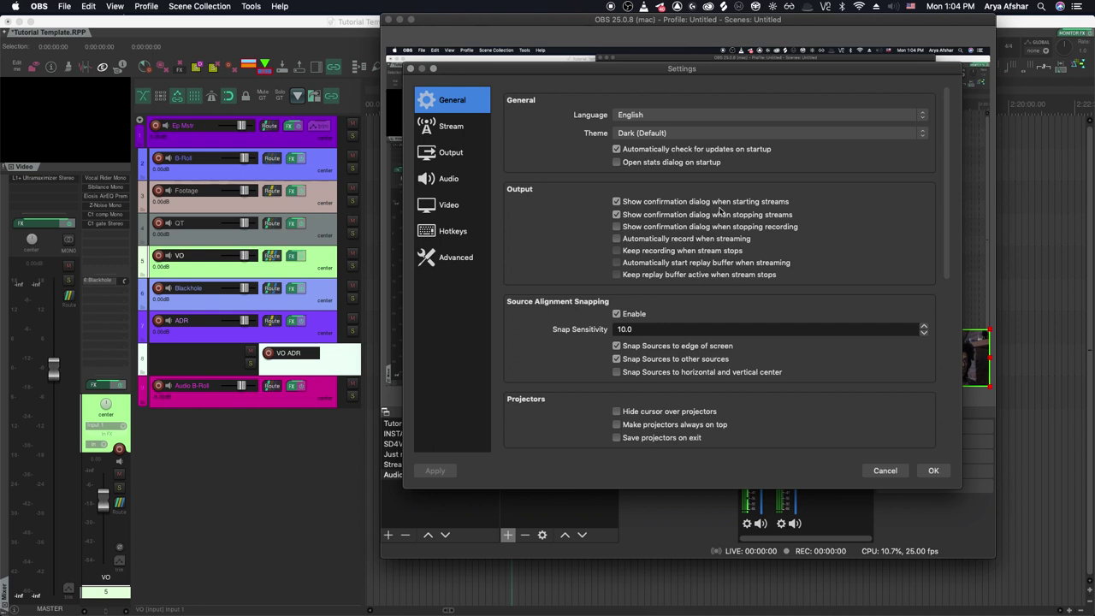
{"action": "scroll", "coordinate": [571, 247], "scroll_direction": "down", "scroll_amount": 10}
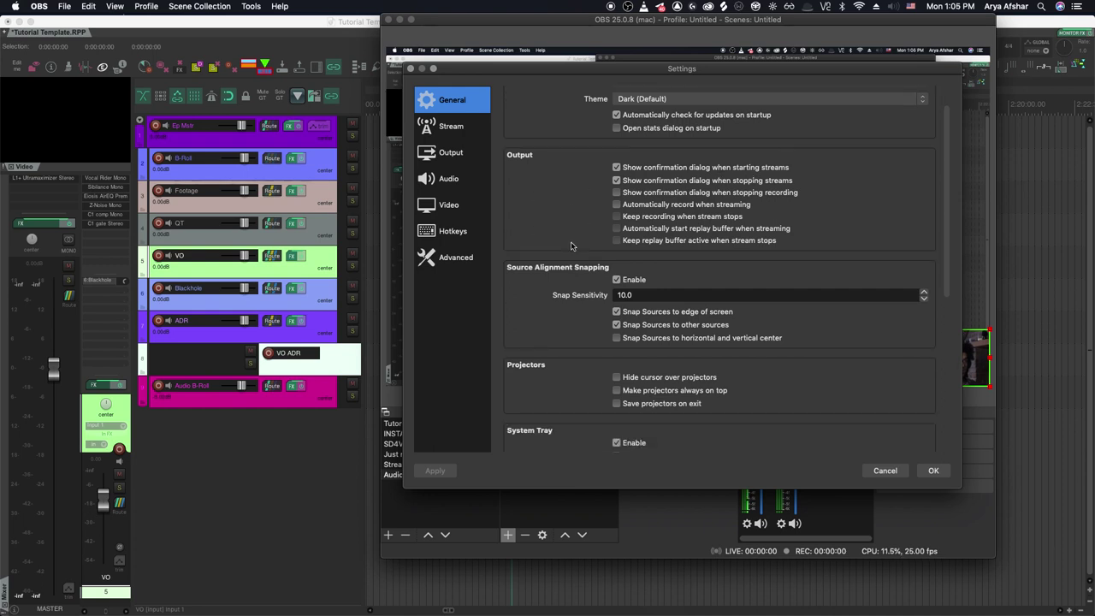
{"action": "left_click", "coordinate": [479, 148]}
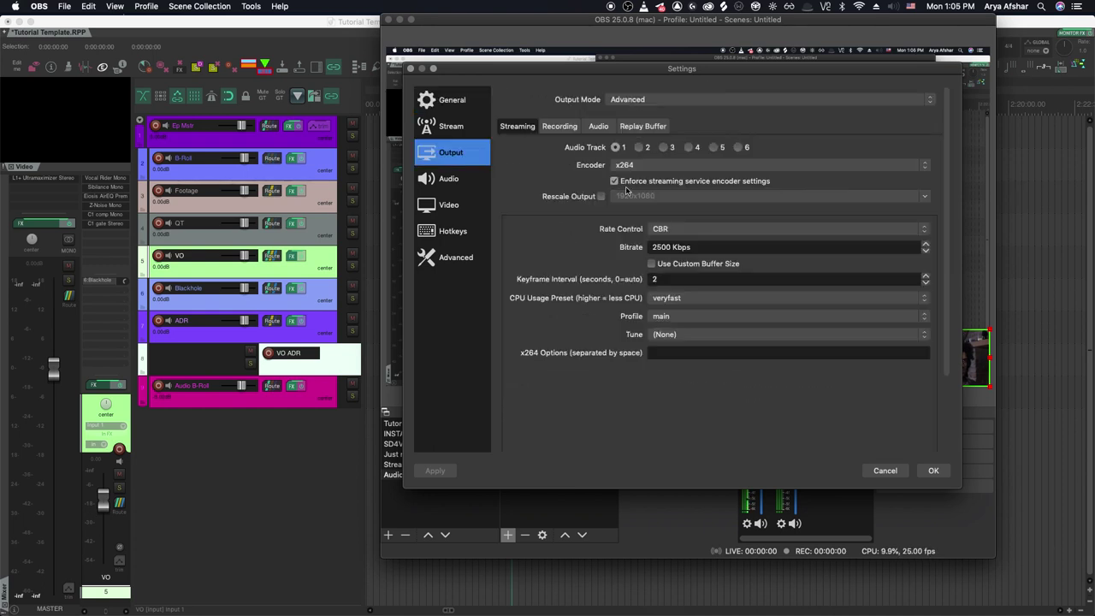
{"action": "left_click", "coordinate": [630, 101]}
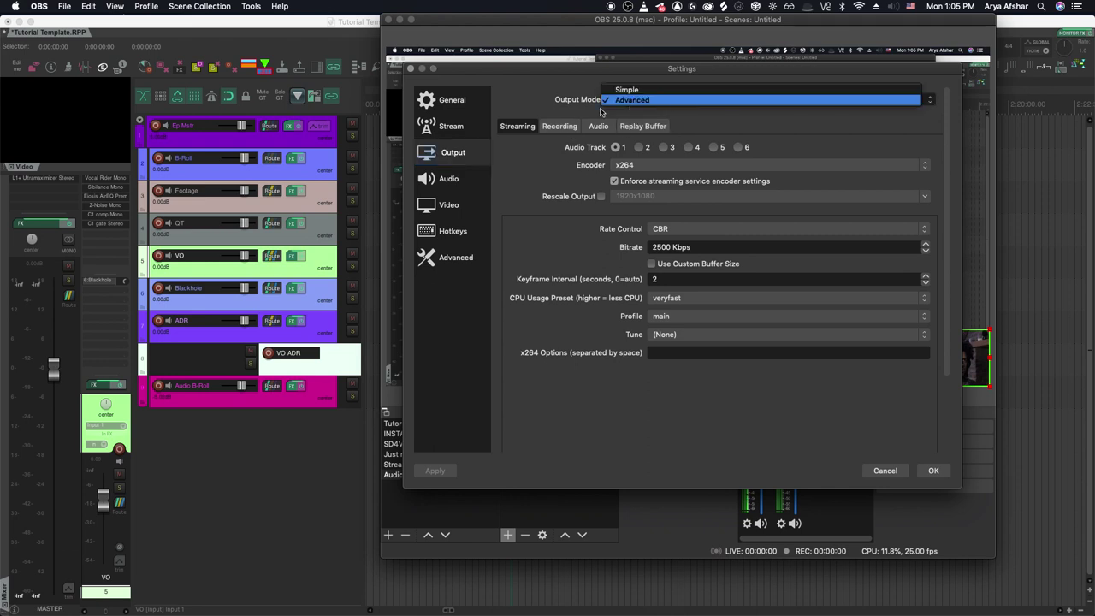
{"action": "left_click", "coordinate": [523, 98]}
{"action": "left_click", "coordinate": [559, 125]}
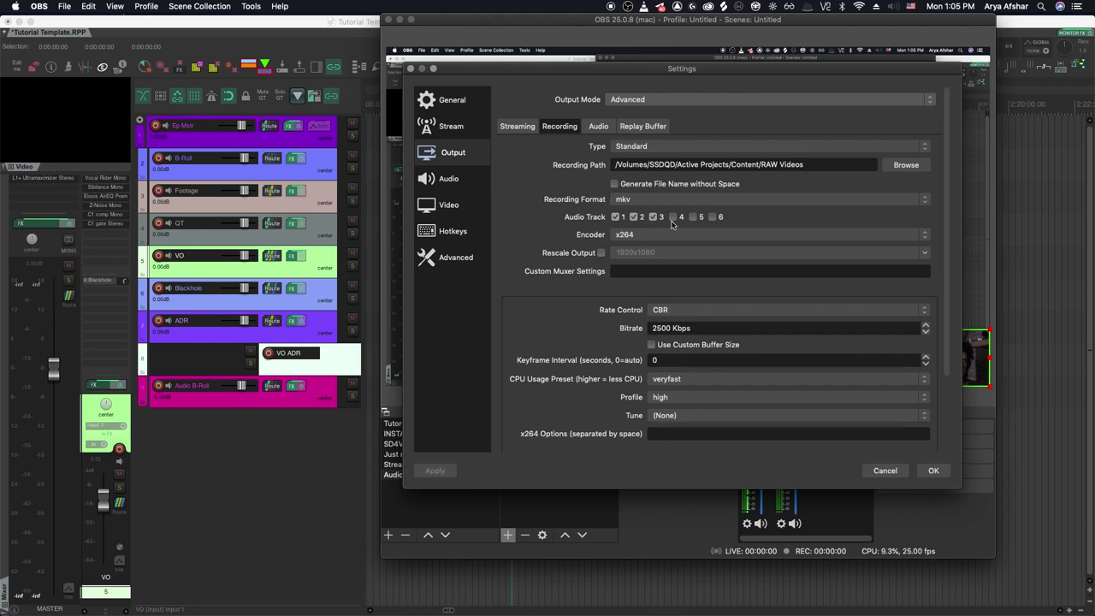
{"action": "scroll", "coordinate": [579, 269], "scroll_direction": "down", "scroll_amount": 3}
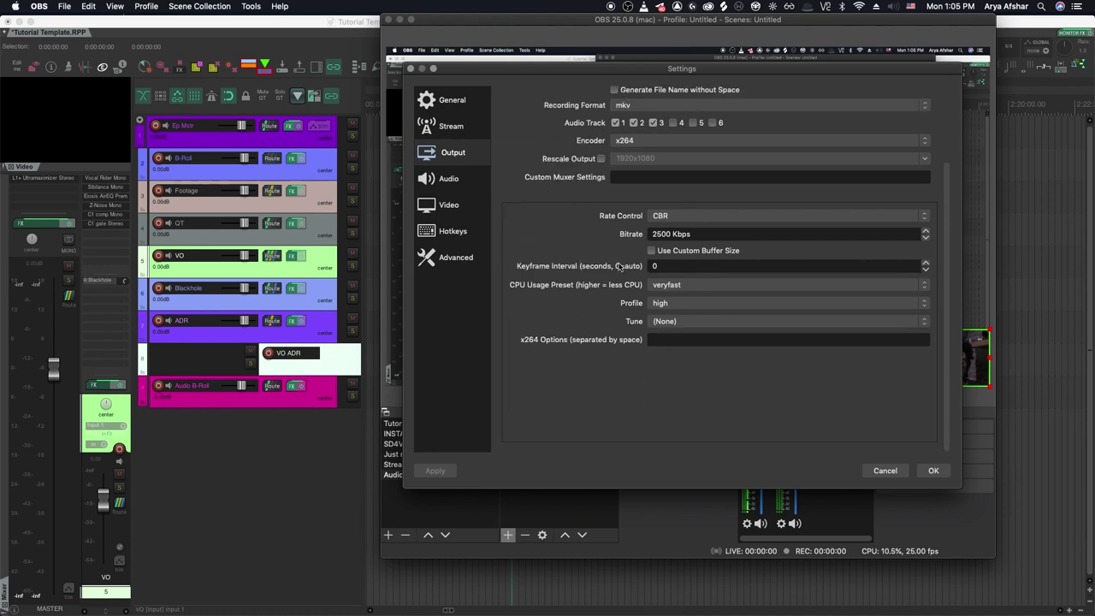
{"action": "scroll", "coordinate": [591, 241], "scroll_direction": "up", "scroll_amount": 3}
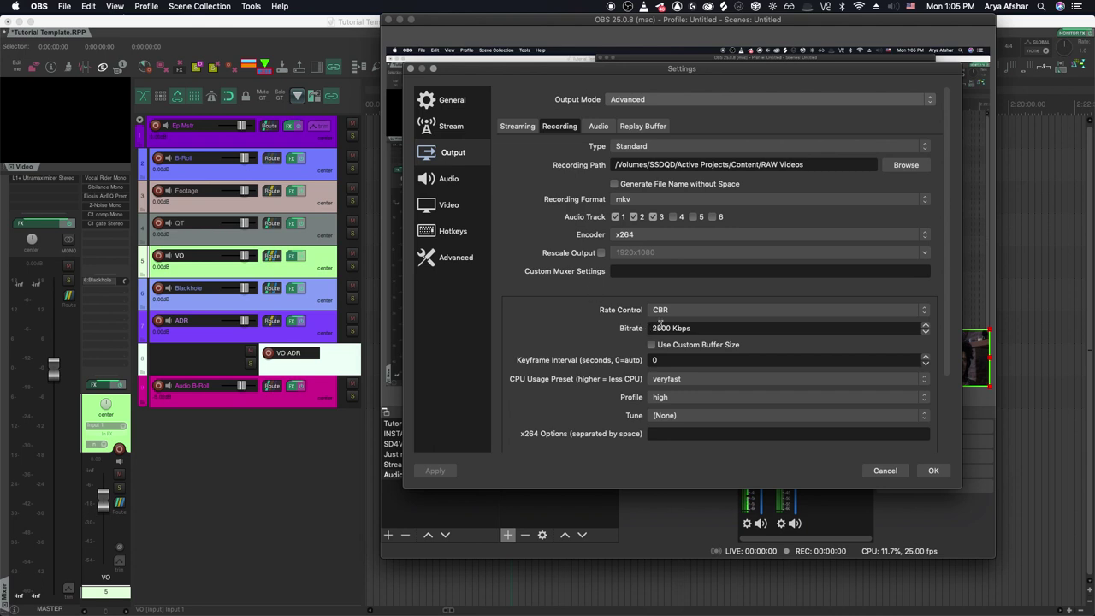
{"action": "left_click", "coordinate": [598, 126]}
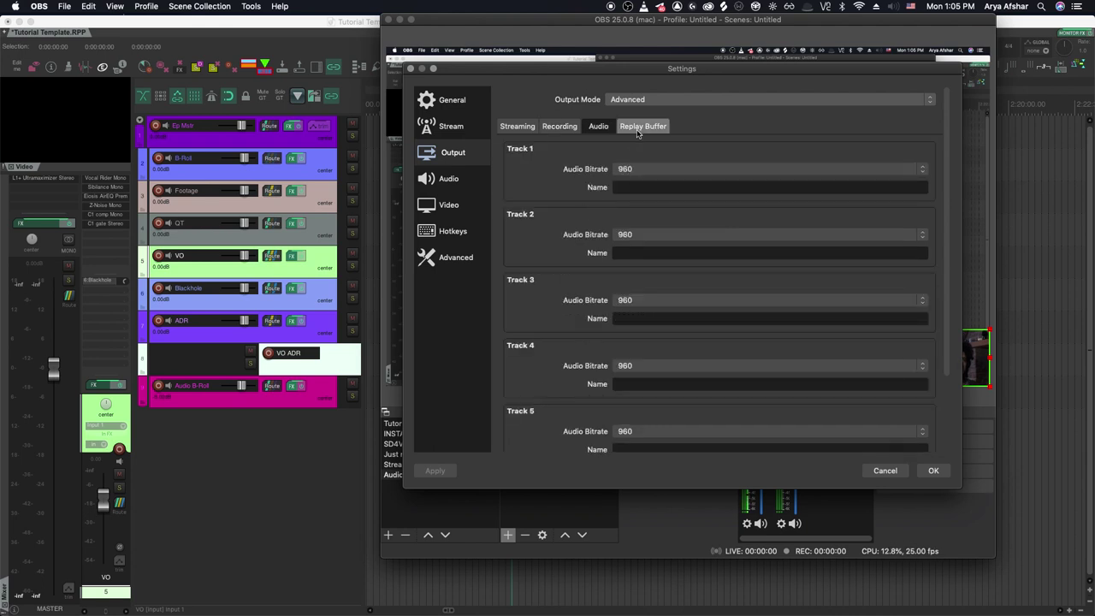
Step: Glance at Streaming and Recording output tabs, then browse the Audio, Hotkeys and Advanced pages
{"action": "left_click", "coordinate": [517, 126]}
{"action": "left_click", "coordinate": [560, 126]}
{"action": "left_click", "coordinate": [449, 178]}
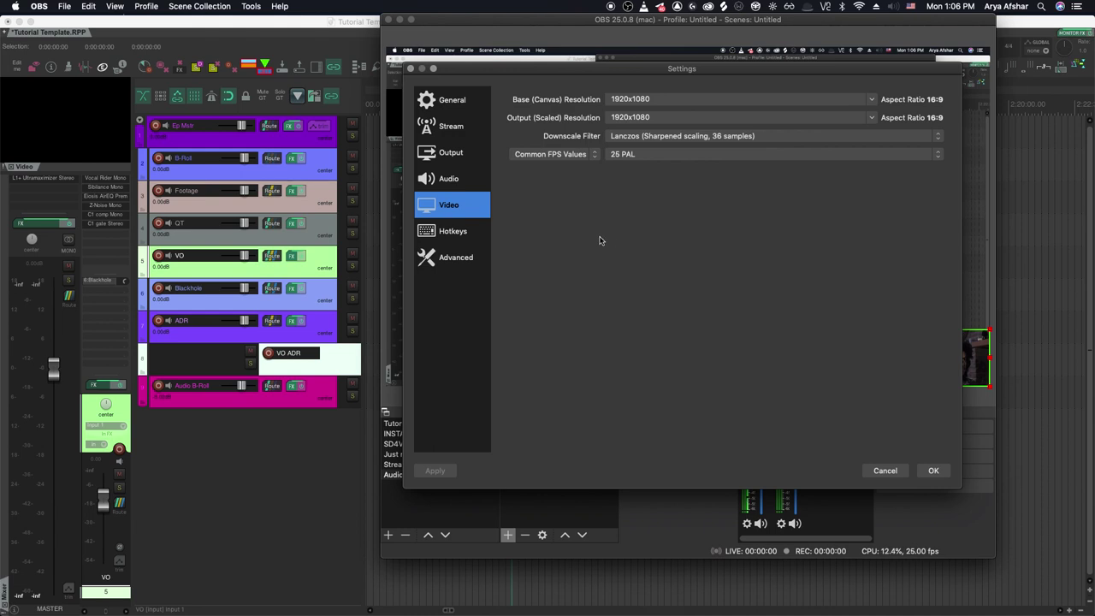
{"action": "left_click", "coordinate": [454, 231]}
{"action": "left_click", "coordinate": [457, 256]}
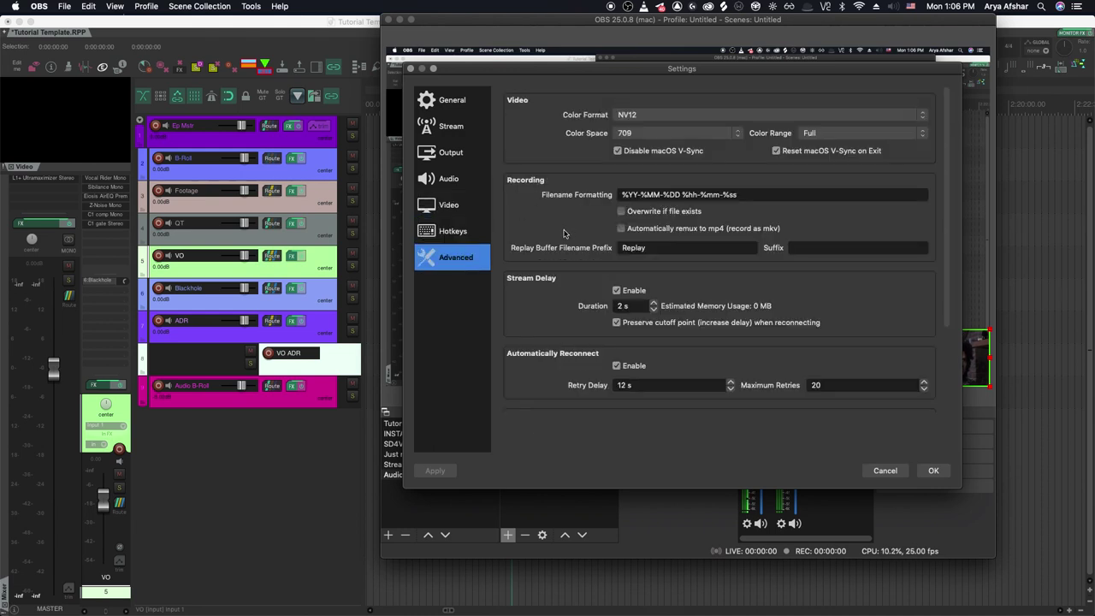
{"action": "scroll", "coordinate": [564, 233], "scroll_direction": "down", "scroll_amount": 3}
{"action": "scroll", "coordinate": [564, 234], "scroll_direction": "up", "scroll_amount": 3}
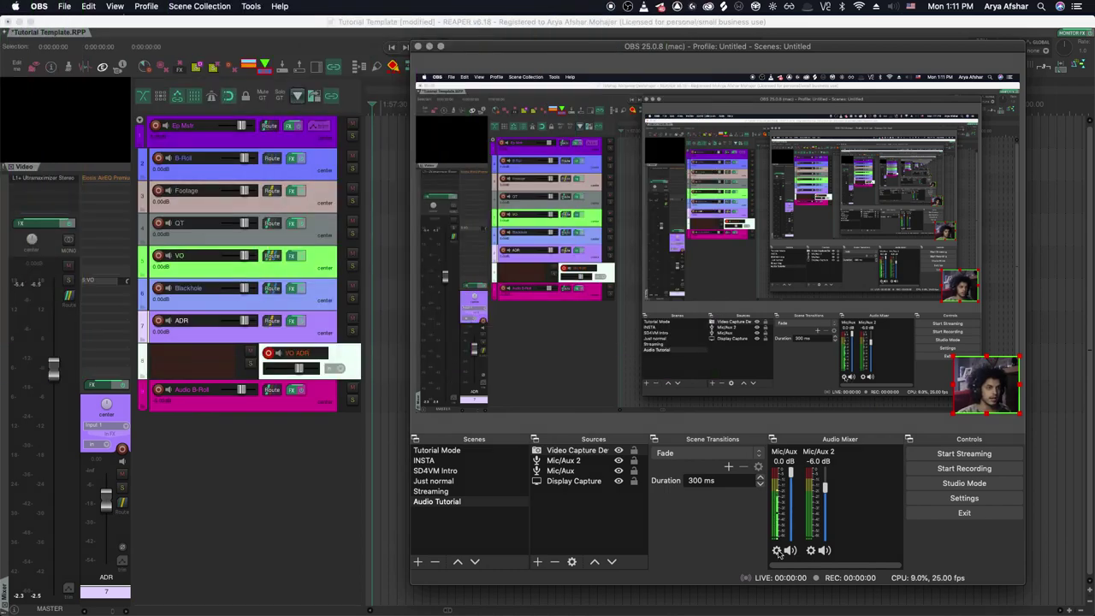
Step: Open Advanced Audio Properties from the mixer and move the window left
{"action": "left_click", "coordinate": [777, 550]}
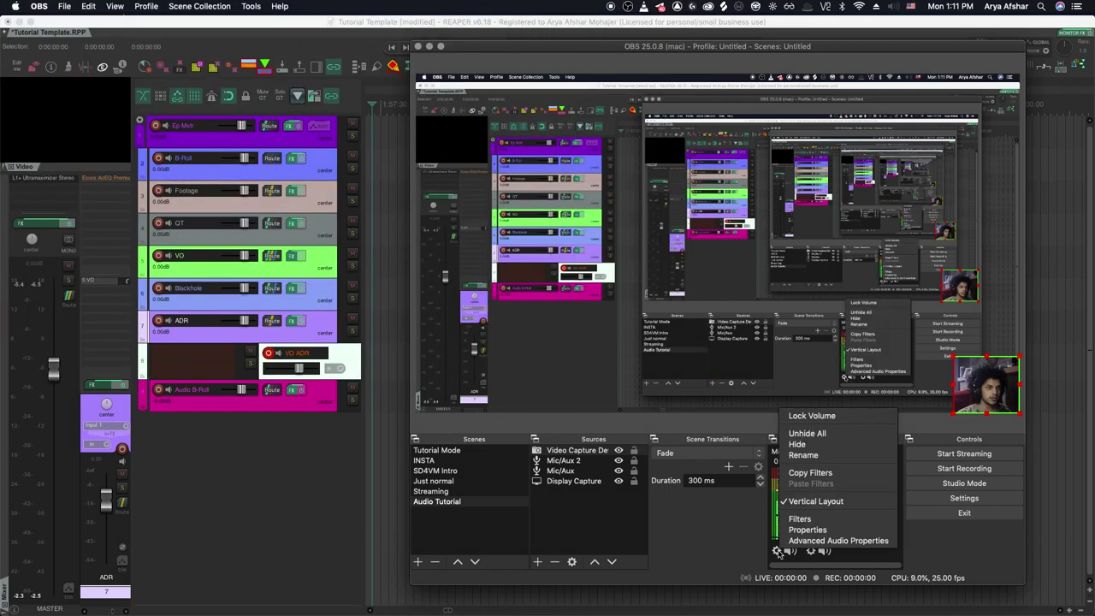
{"action": "left_click", "coordinate": [825, 541]}
{"action": "left_click_drag", "start_coordinate": [546, 209], "coordinate": [369, 197]}
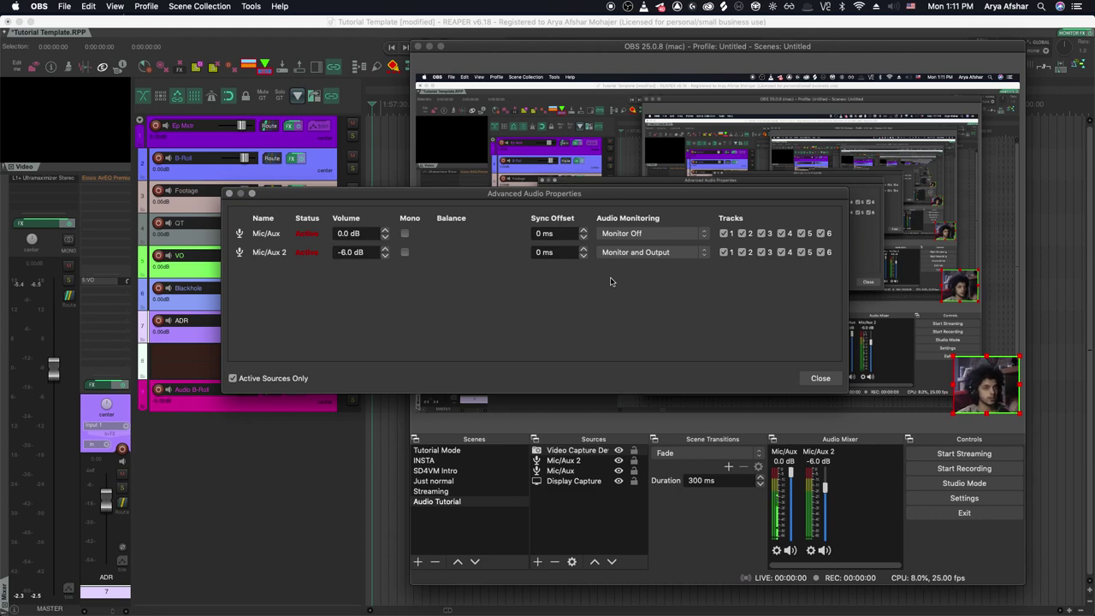
Step: Keep Mic/Aux 2 on Monitor and Output, close the properties, and start recording
{"action": "left_click", "coordinate": [705, 254]}
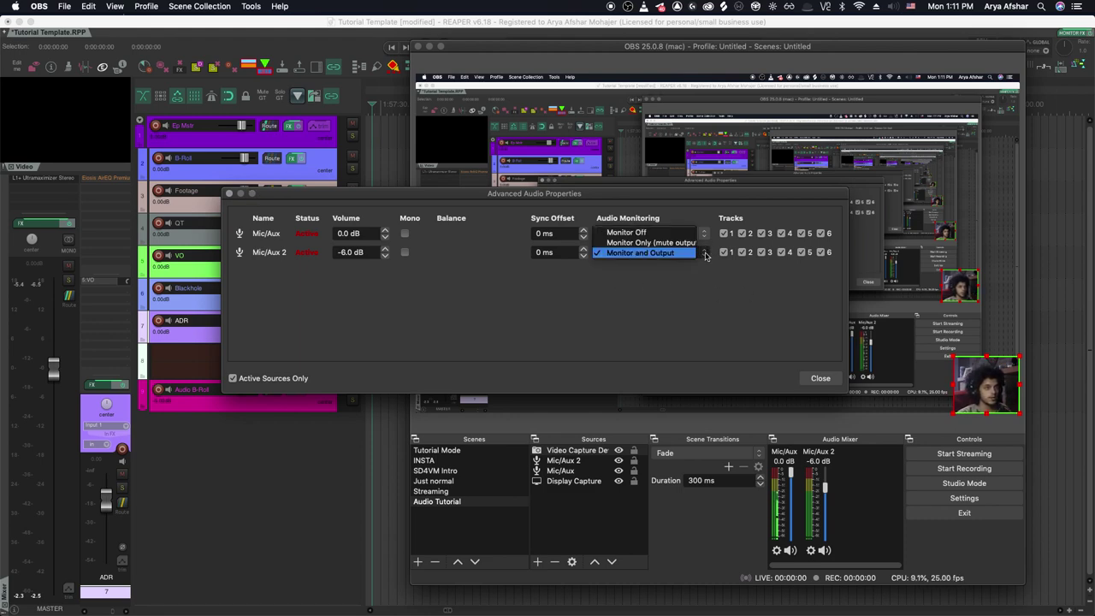
{"action": "left_click", "coordinate": [683, 284]}
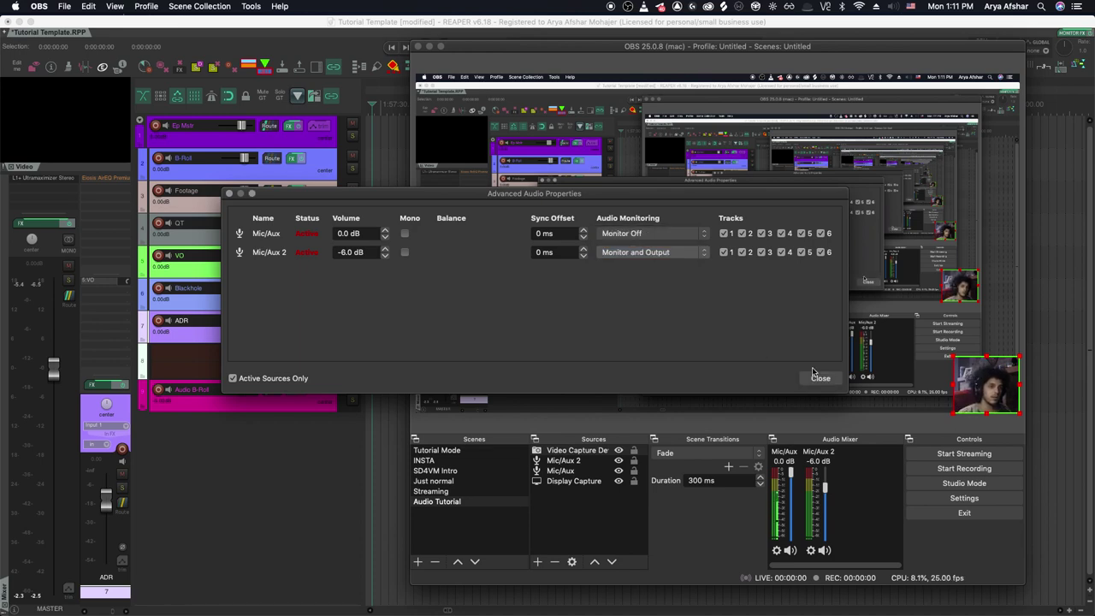
{"action": "left_click", "coordinate": [893, 7]}
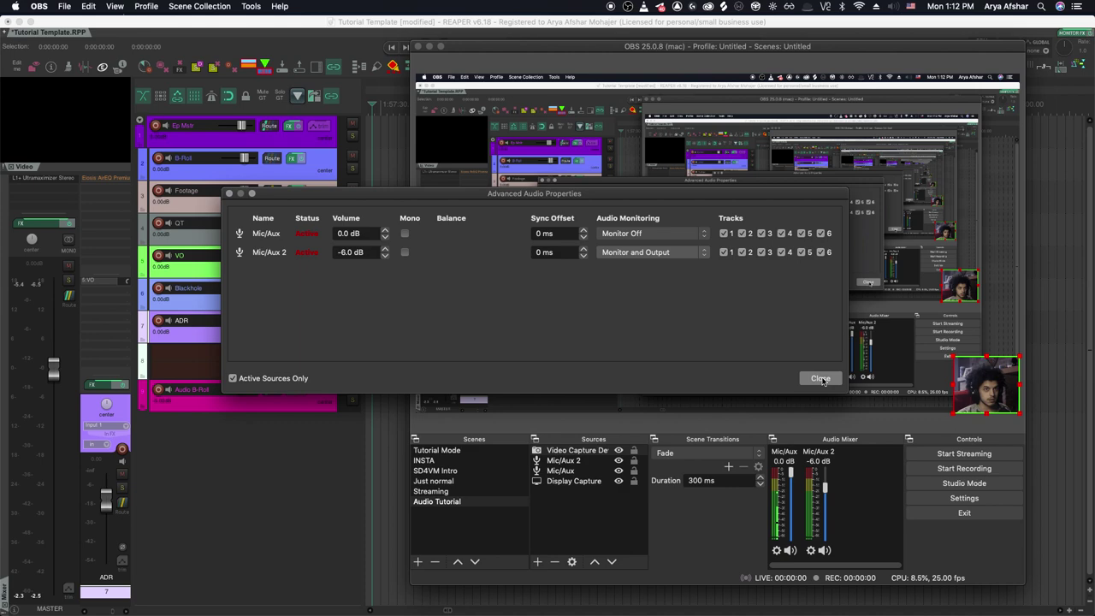
{"action": "left_click", "coordinate": [821, 378]}
{"action": "left_click", "coordinate": [954, 468]}
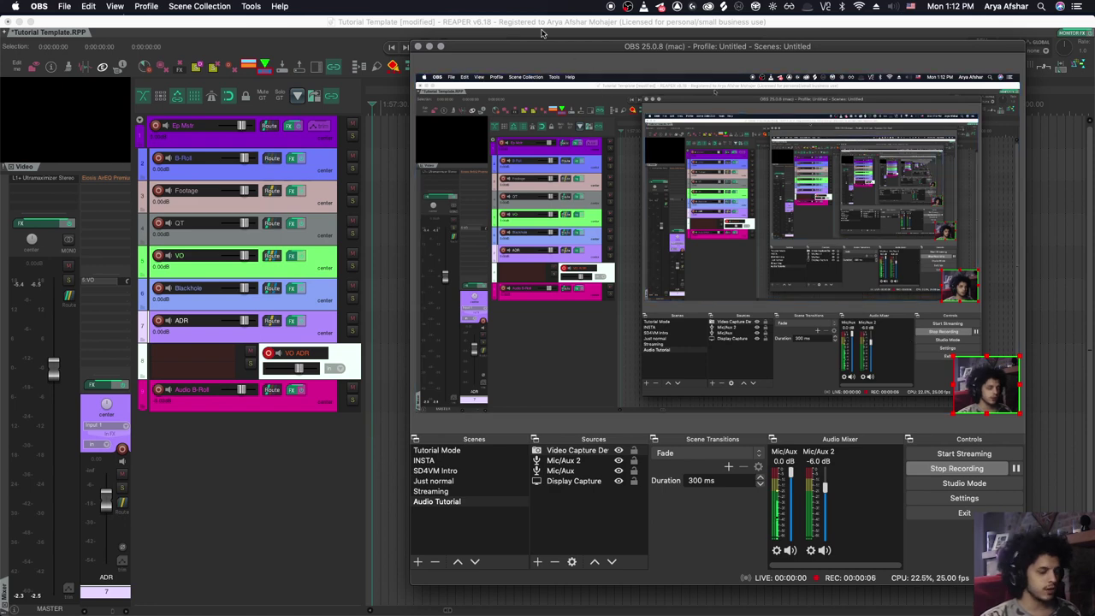
Step: Play the 06 Saola clip in REAPER while OBS records, then stop the OBS recording
{"action": "key", "text": "super+Tab"}
{"action": "left_click", "coordinate": [574, 329]}
{"action": "key", "text": "space"}
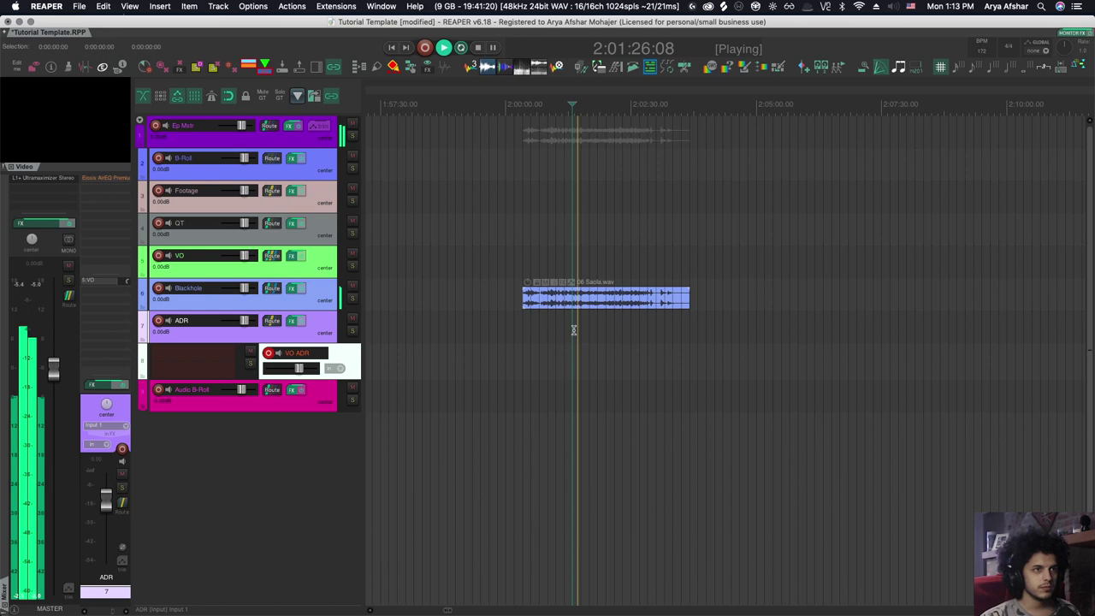
{"action": "key", "text": "space"}
{"action": "key", "text": "super+Tab"}
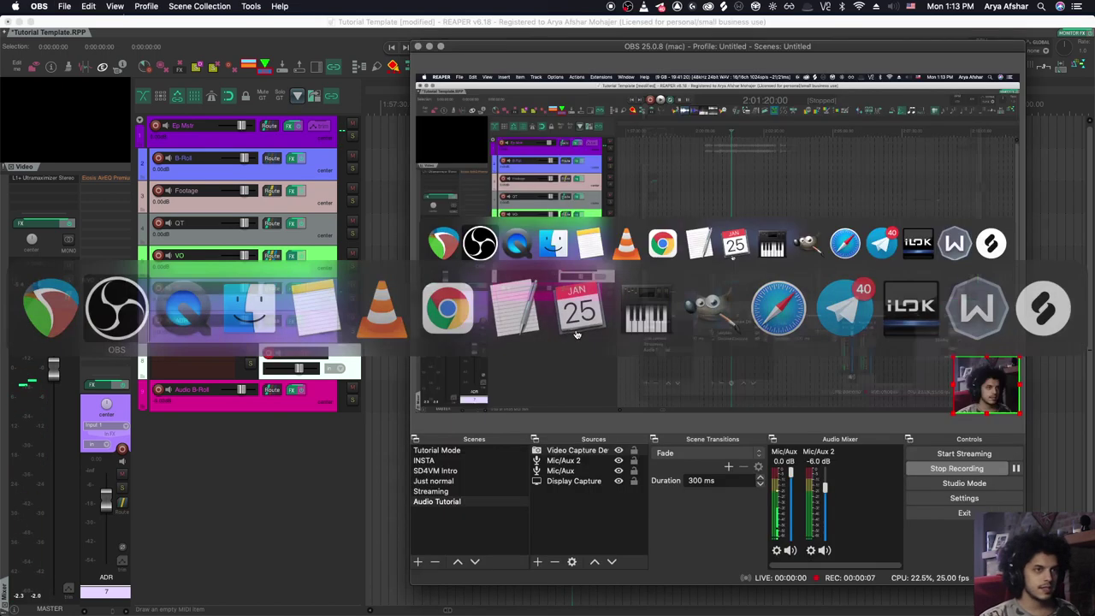
{"action": "left_click", "coordinate": [929, 469]}
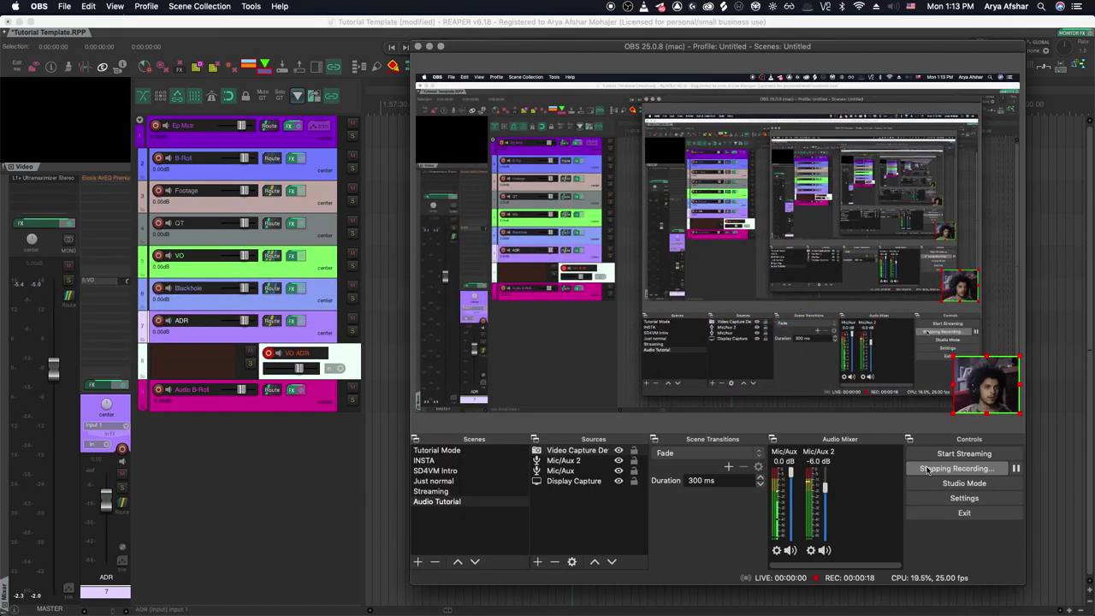
{"action": "key", "text": "super+Tab"}
{"action": "key", "text": "super+Tab"}
{"action": "mouse_move", "coordinate": [736, 202]}
{"action": "left_mouse_down"}
{"action": "mouse_move", "coordinate": [577, 366]}
{"action": "mouse_move", "coordinate": [789, 303]}
{"action": "mouse_move", "coordinate": [736, 202]}
{"action": "left_mouse_up"}
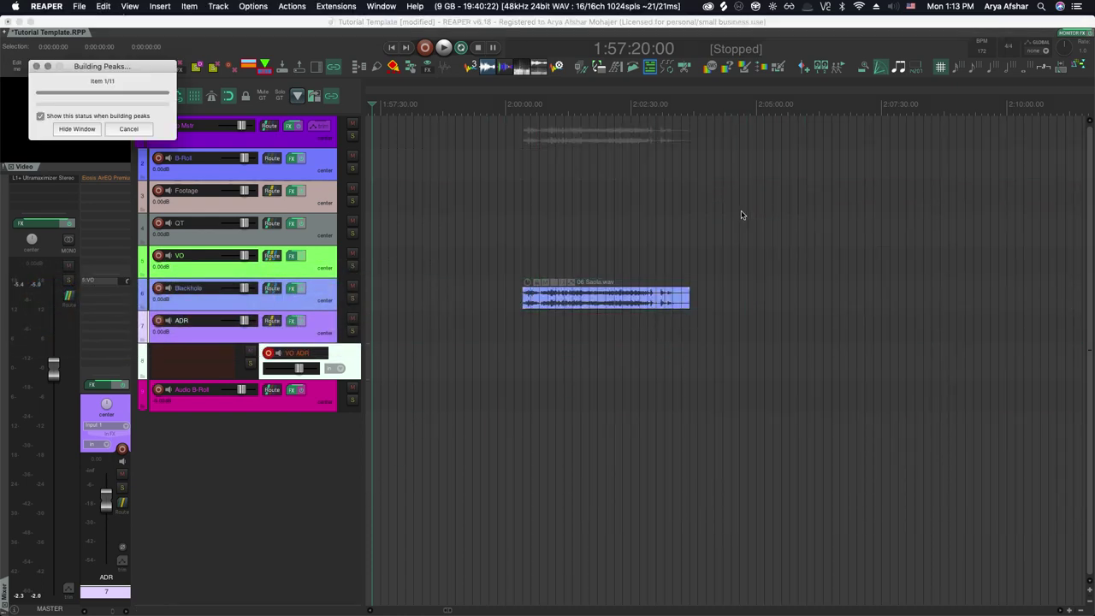
{"action": "left_click", "coordinate": [736, 202]}
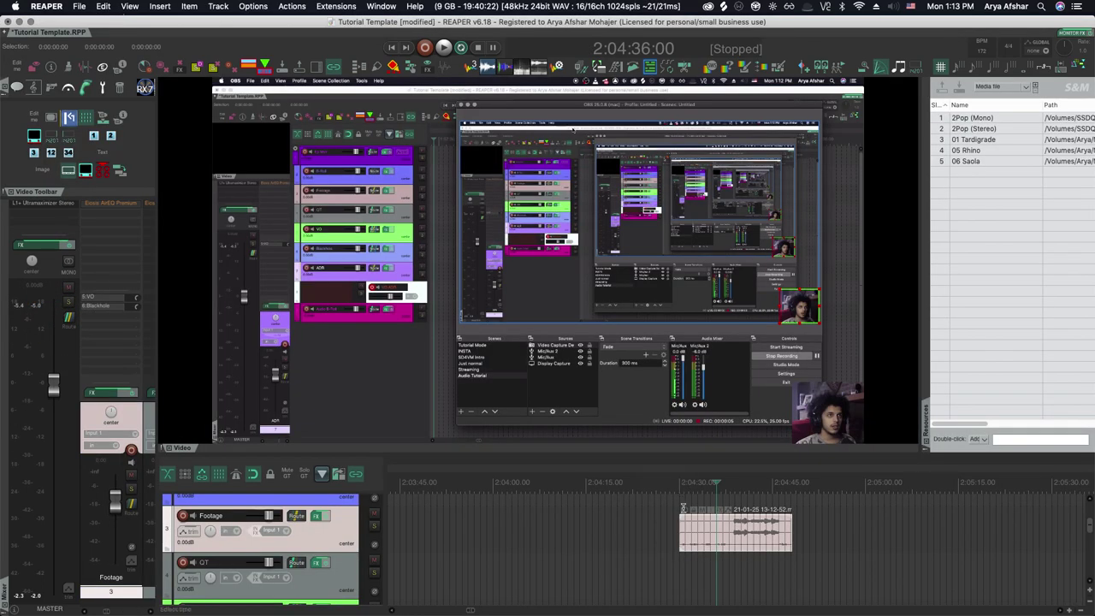
{"action": "scroll", "coordinate": [707, 552], "scroll_direction": "up", "scroll_amount": 5}
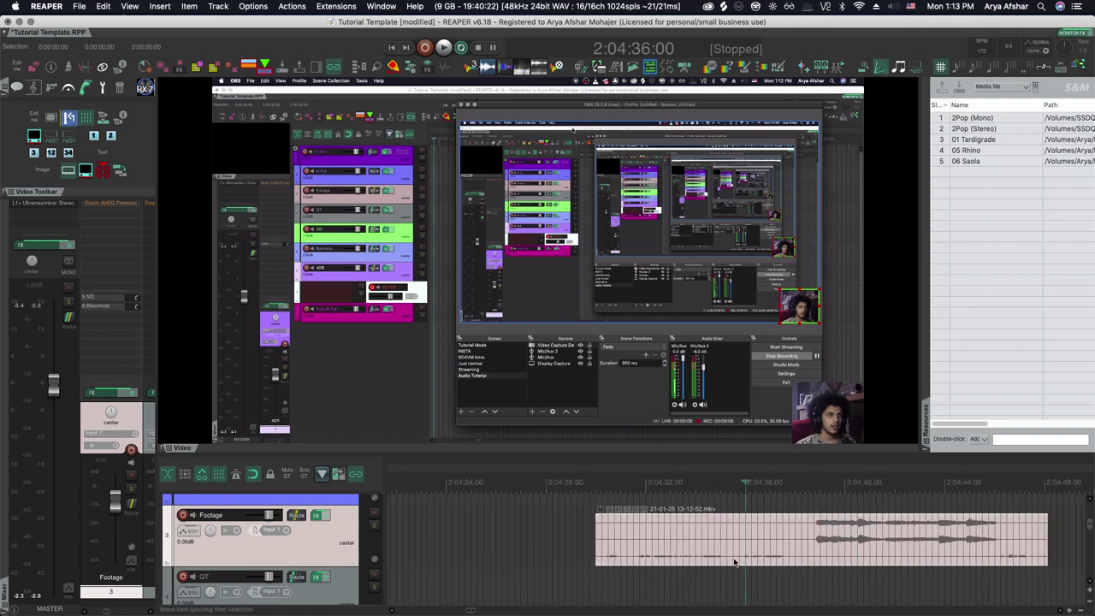
{"action": "scroll", "coordinate": [801, 538], "scroll_direction": "down", "scroll_amount": 3}
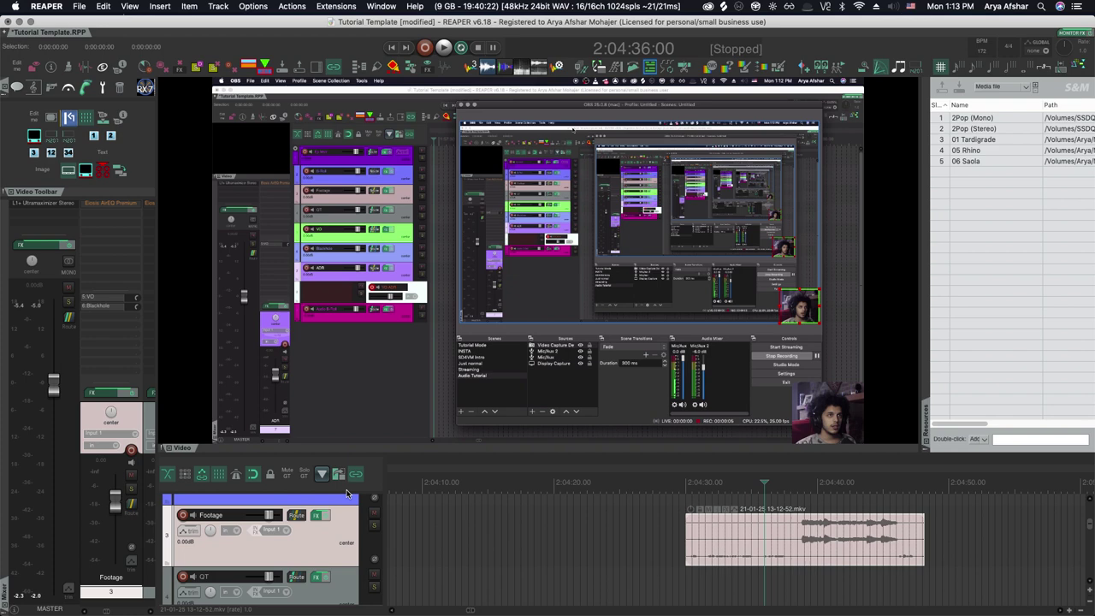
{"action": "left_click", "coordinate": [682, 490]}
{"action": "key", "text": "space"}
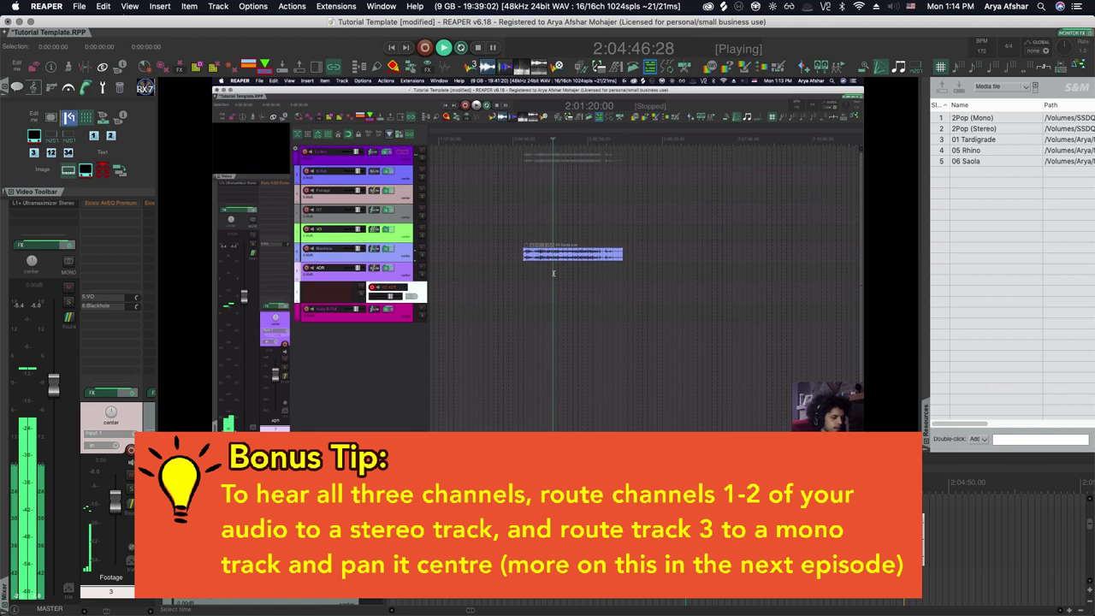
Step: Stop playback, inspect the Footage track's routing, and enlarge the video preview panel
{"action": "key", "text": "space"}
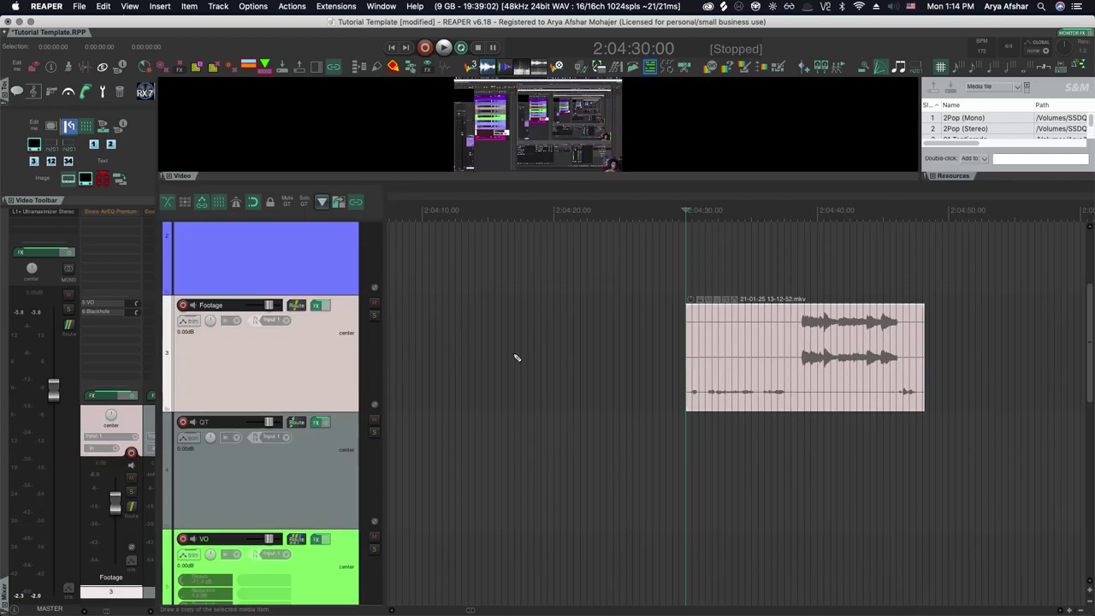
{"action": "scroll", "coordinate": [667, 301], "scroll_direction": "down", "scroll_amount": 3}
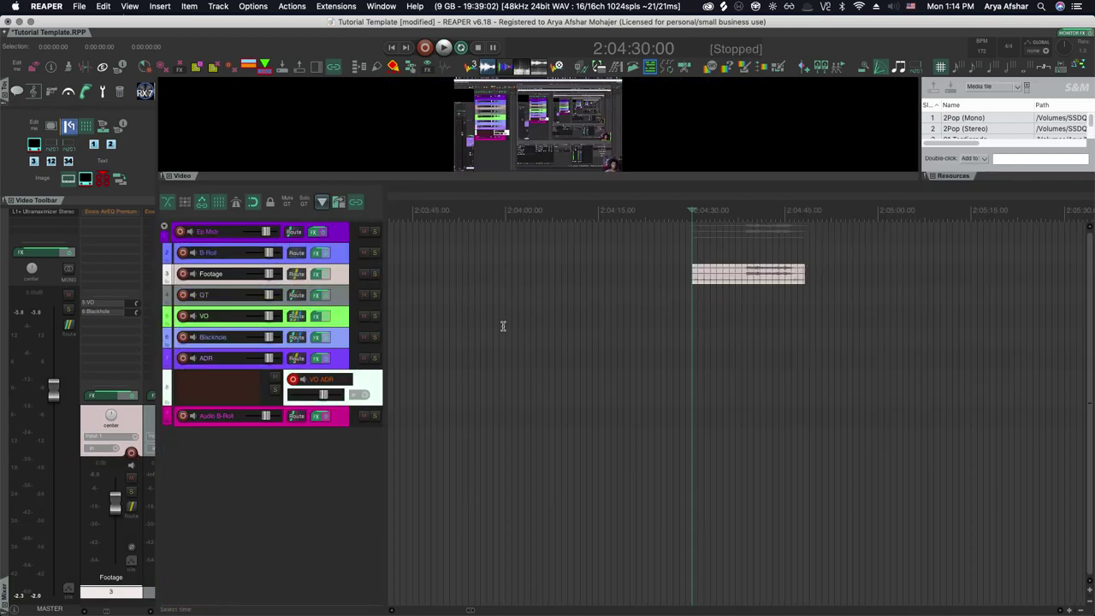
{"action": "left_click", "coordinate": [296, 274]}
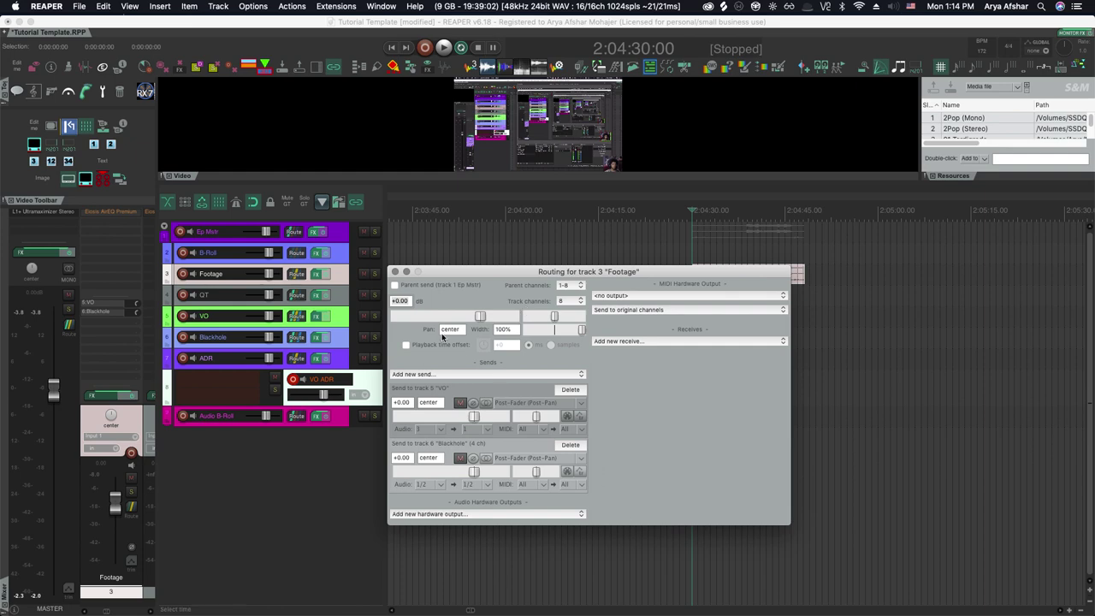
{"action": "left_click", "coordinate": [395, 271]}
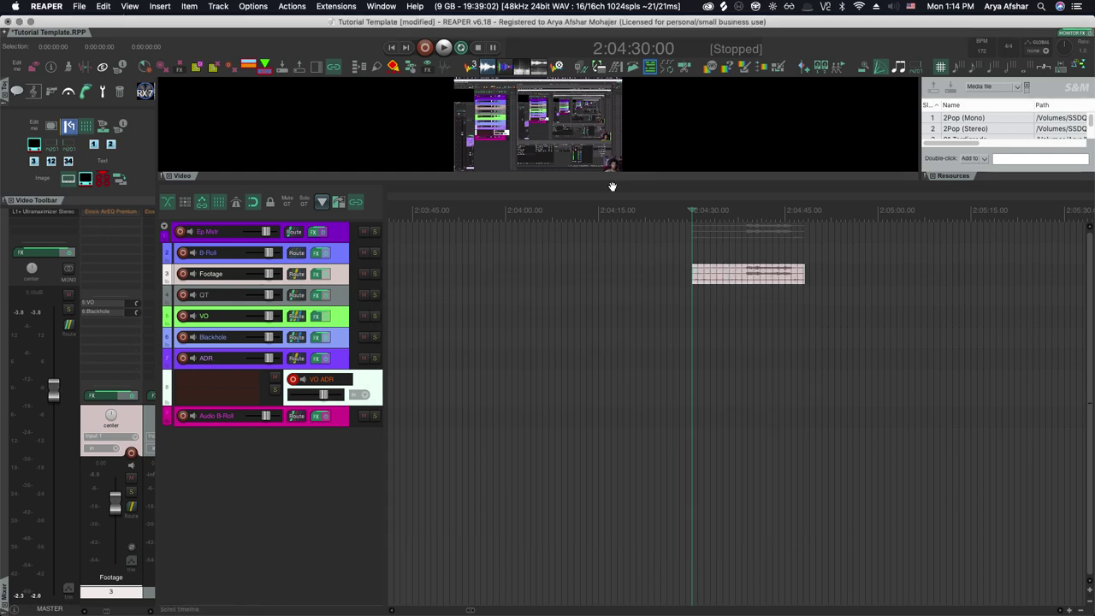
{"action": "left_click_drag", "start_coordinate": [614, 182], "coordinate": [641, 355]}
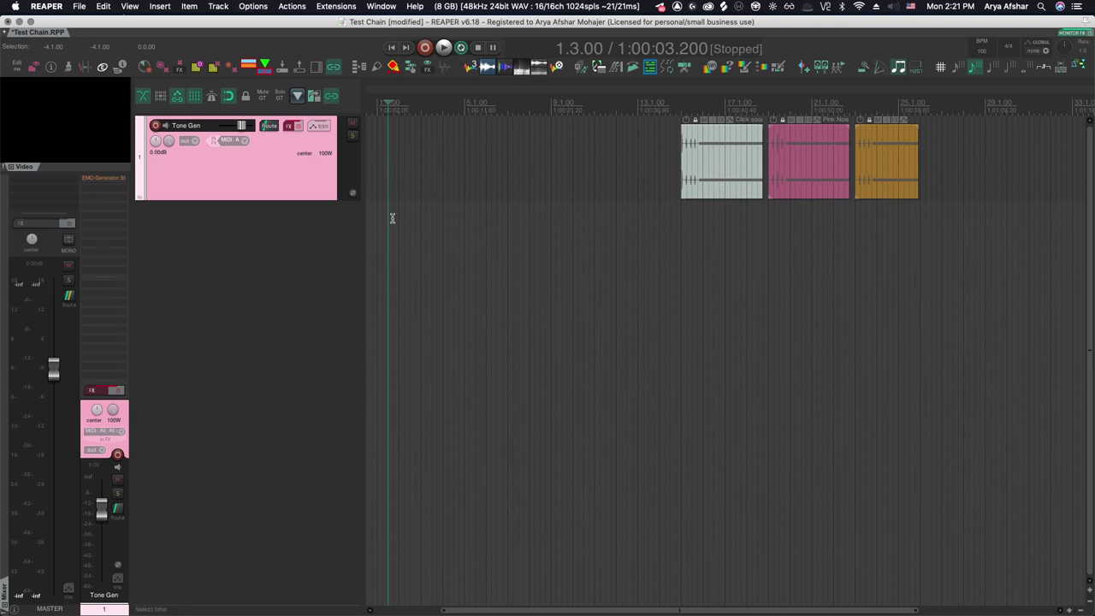
Step: Set REAPER's audio device to ZOOM L-12 Driver and enable input monitoring on Rec Track
{"action": "key", "text": "super+comma"}
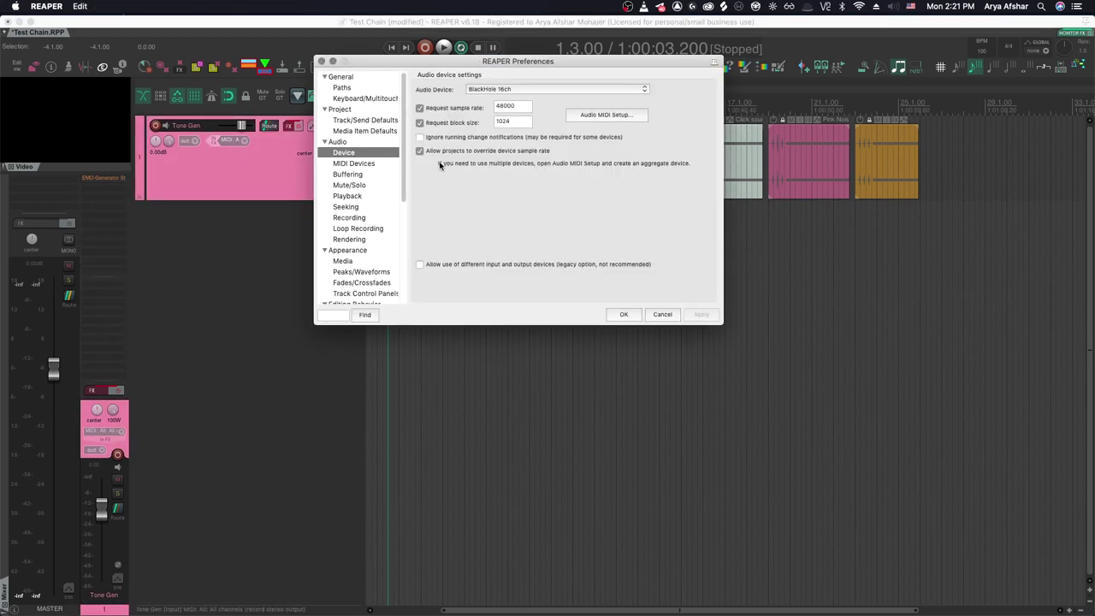
{"action": "left_click", "coordinate": [496, 89]}
{"action": "left_click", "coordinate": [493, 131]}
{"action": "left_click", "coordinate": [624, 314]}
{"action": "right_click", "coordinate": [266, 210]}
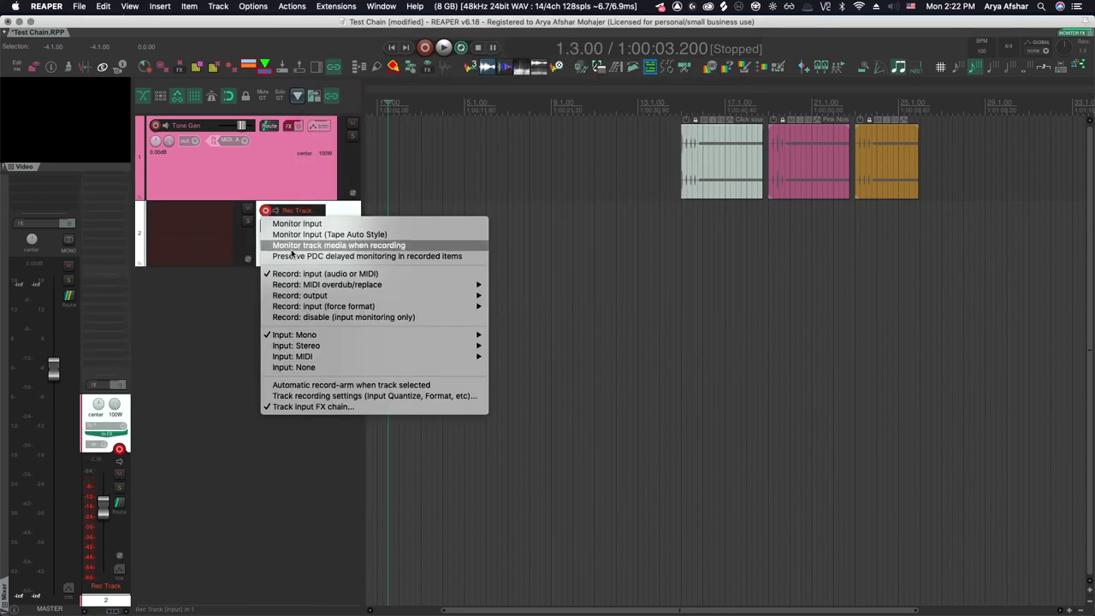
{"action": "left_click", "coordinate": [297, 223]}
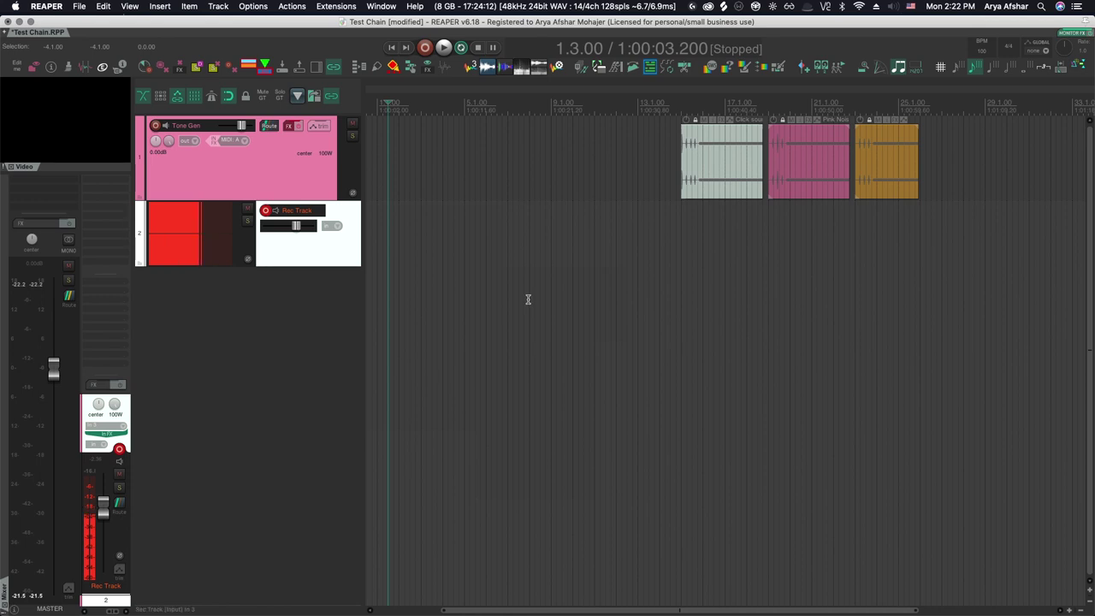
Step: Apply a 128-sample requested block size for the ZOOM L-12 Driver, then select it for replacement
{"action": "left_click", "coordinate": [454, 215]}
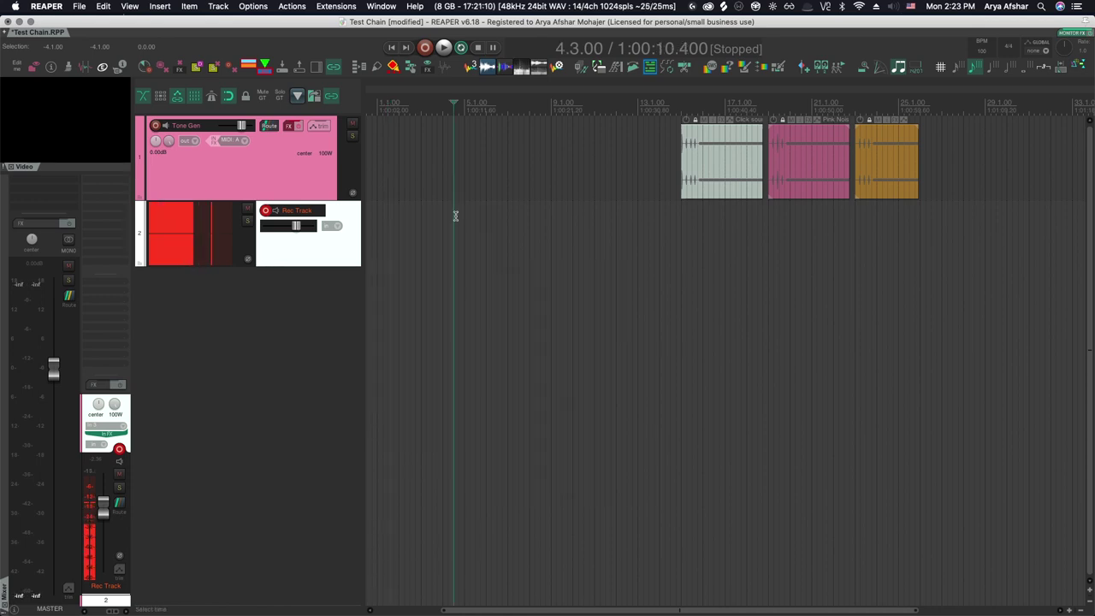
{"action": "key", "text": "super+comma"}
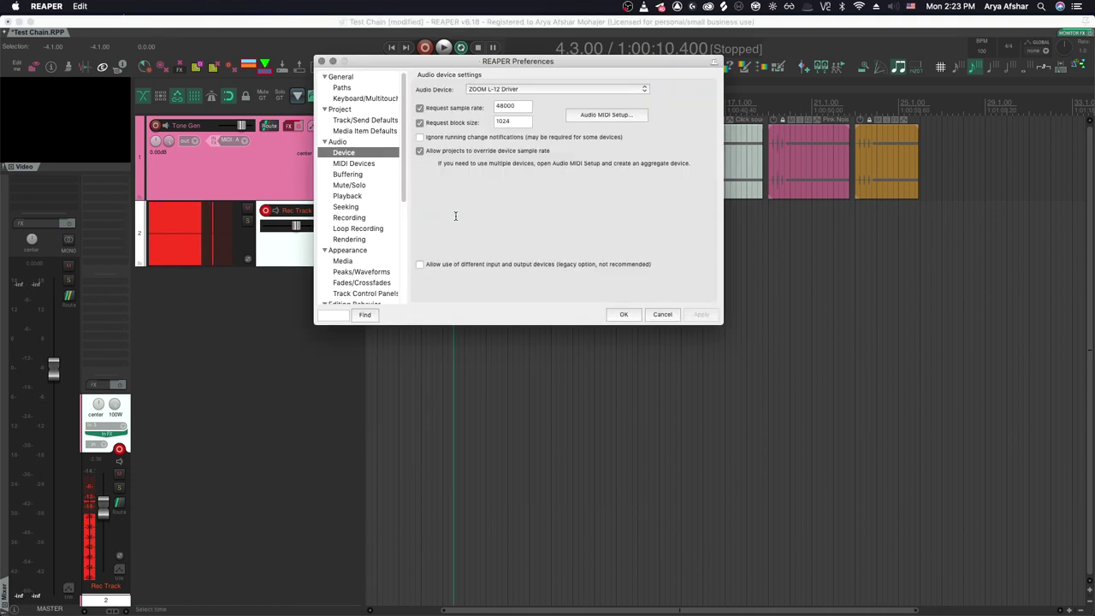
{"action": "left_click", "coordinate": [514, 122]}
{"action": "type", "text": "128"}
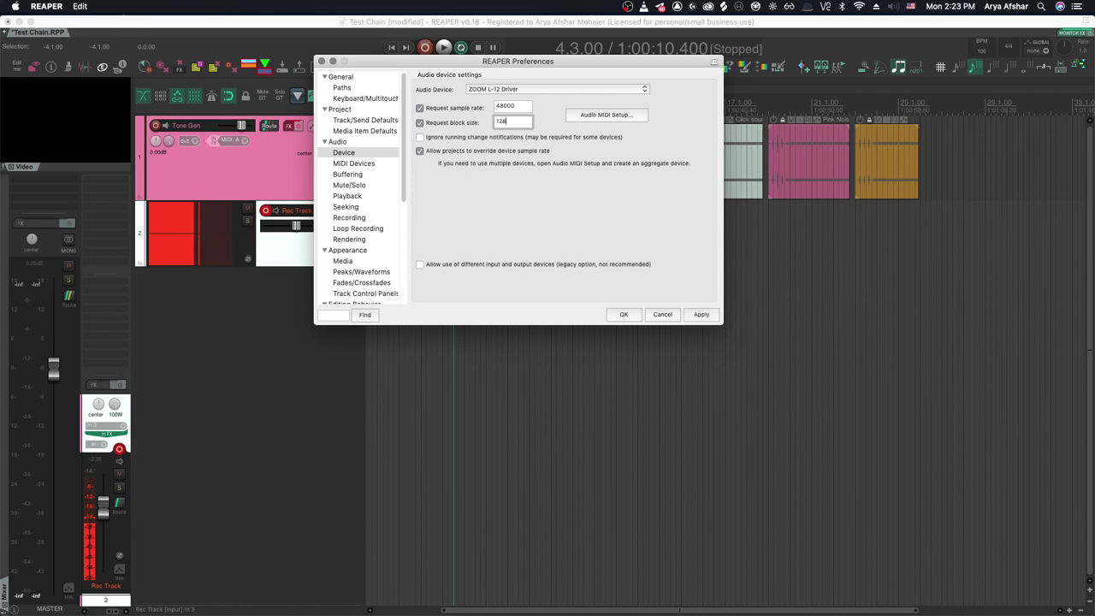
{"action": "left_click", "coordinate": [701, 314]}
{"action": "double_click", "coordinate": [517, 121]}
Step: Apply the 1024-sample block size and close Preferences
{"action": "type", "text": "1024"}
{"action": "left_click", "coordinate": [700, 315]}
{"action": "left_click", "coordinate": [627, 315]}
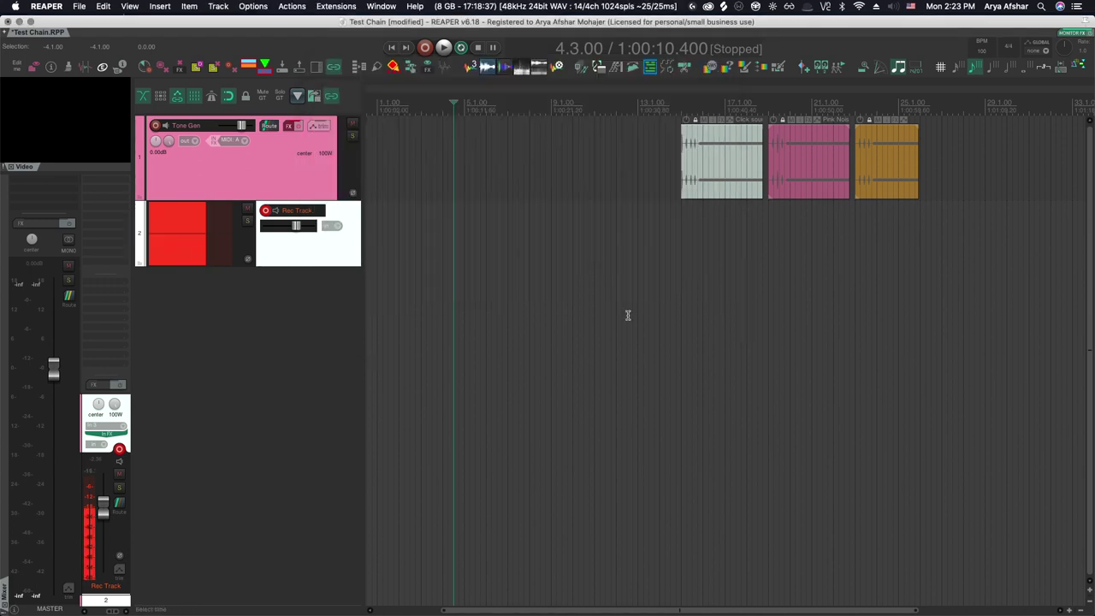
Step: Show the monitoring FX chain and reposition the Spectrograph window to view the live input
{"action": "key", "text": "ctrl+alt+m"}
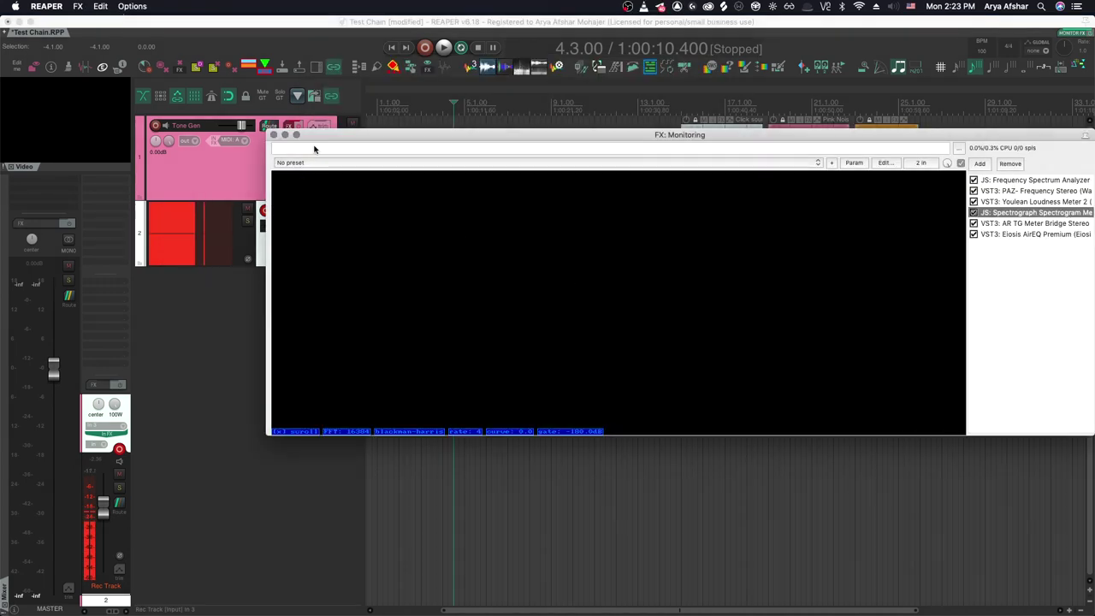
{"action": "left_click_drag", "start_coordinate": [321, 135], "coordinate": [426, 136]}
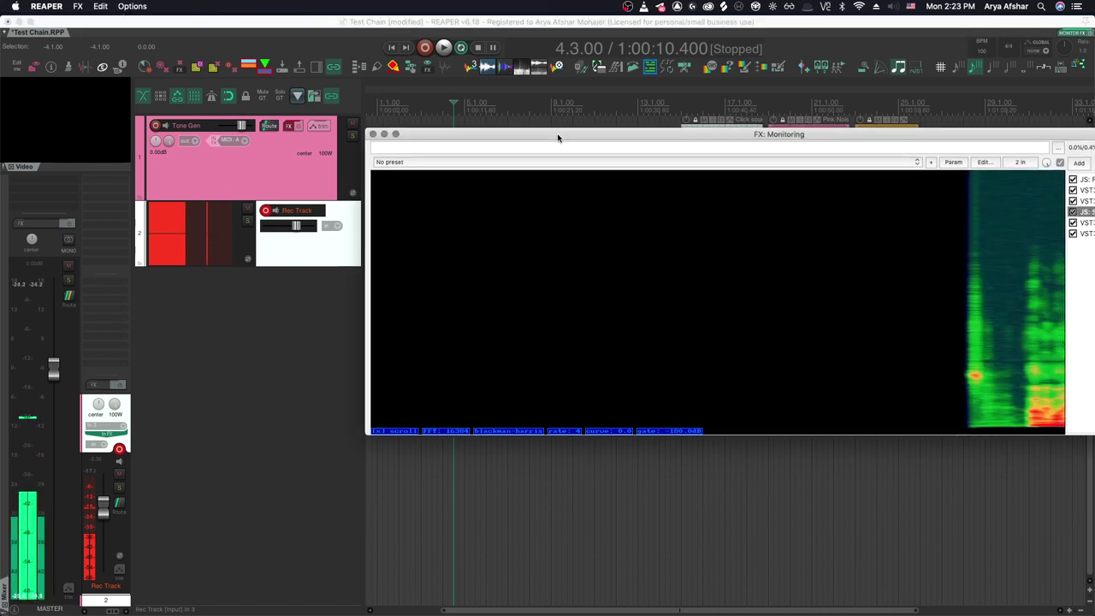
{"action": "left_click_drag", "start_coordinate": [557, 135], "coordinate": [468, 128]}
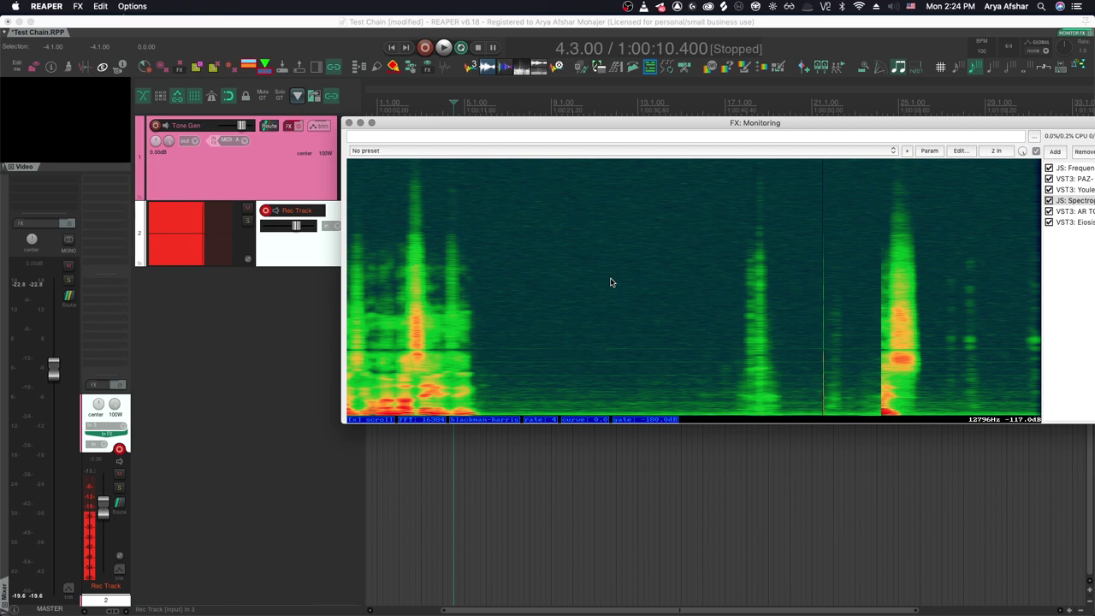
Step: Close the spectrograph, delete the Rec Track, and set playback to start before the test items
{"action": "key", "text": "Escape"}
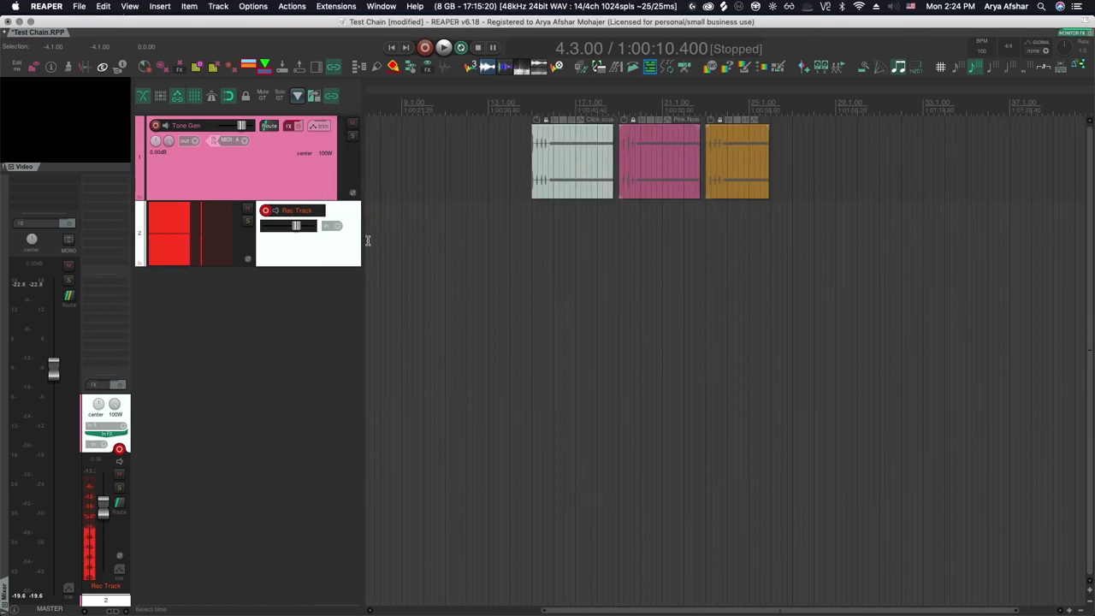
{"action": "key", "text": "Delete"}
{"action": "left_click", "coordinate": [523, 208]}
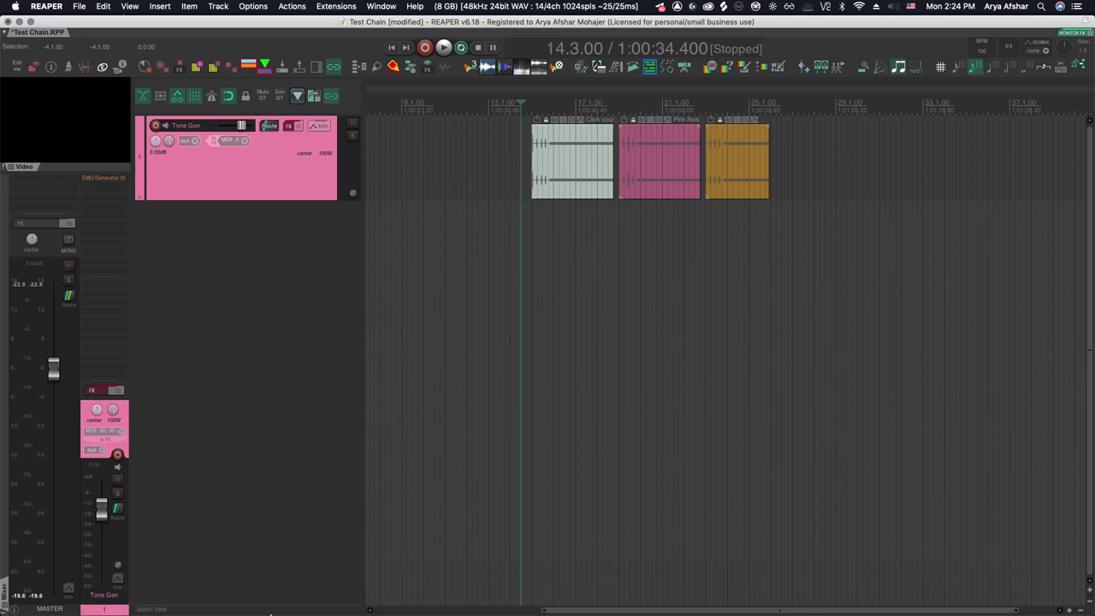
Step: Play the click and sine test items for OBS, then raise OBS's Blackhole fader to 0.0 dB
{"action": "mouse_move", "coordinate": [162, 613]}
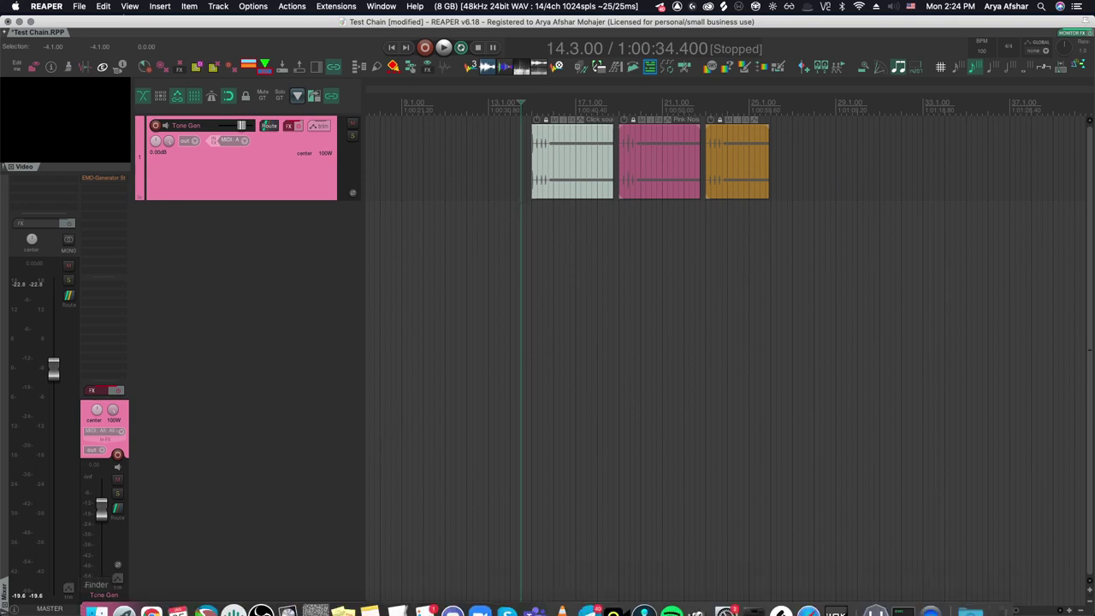
{"action": "left_click", "coordinate": [262, 599]}
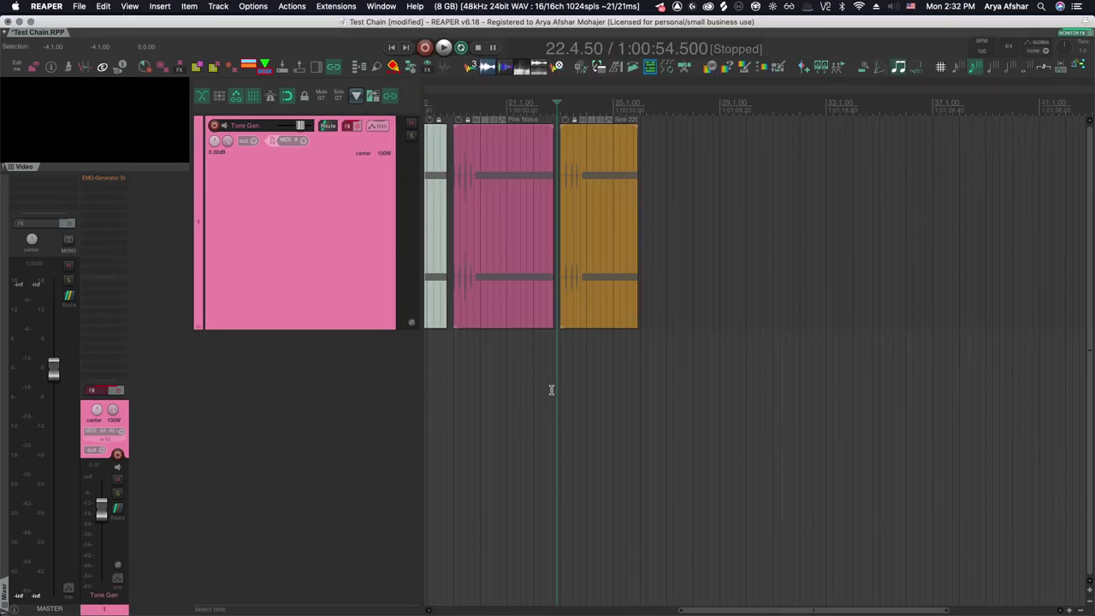
{"action": "key", "text": "space"}
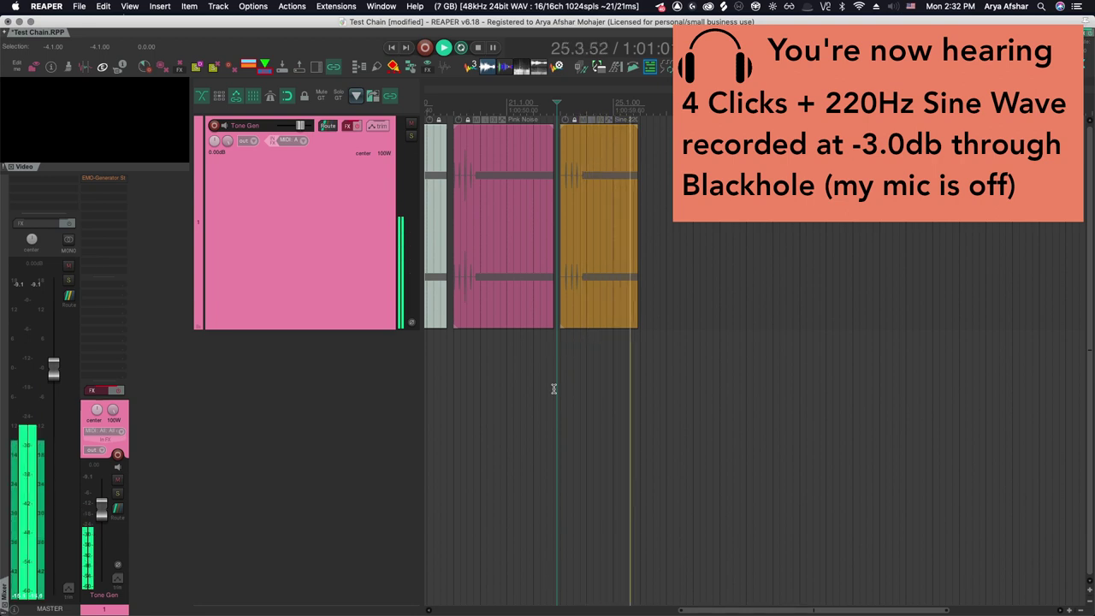
{"action": "key", "text": "space"}
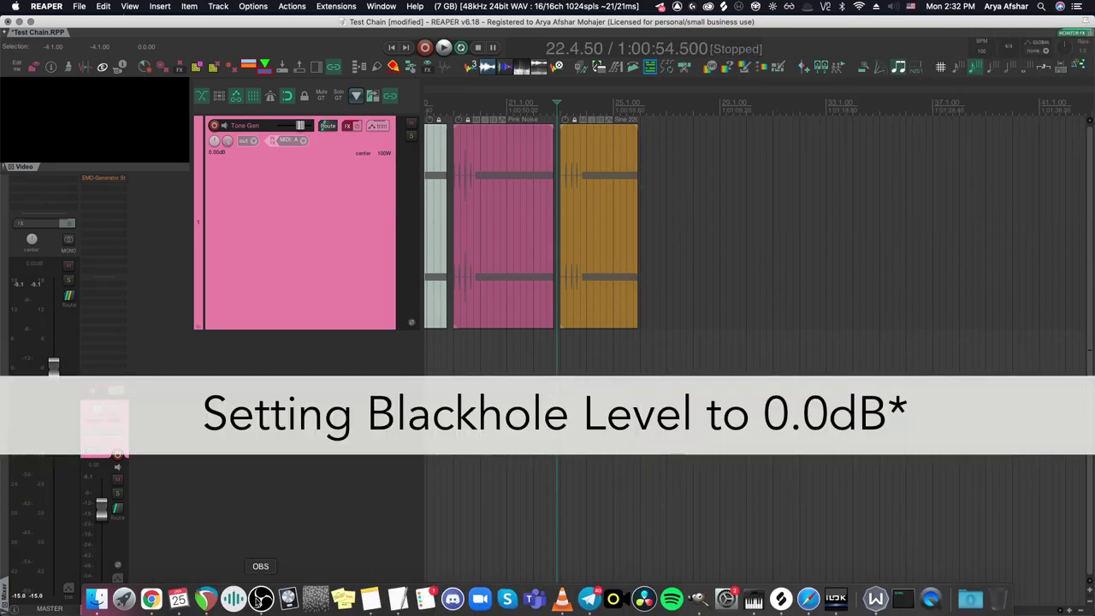
{"action": "left_click", "coordinate": [254, 599]}
{"action": "left_click_drag", "start_coordinate": [826, 485], "coordinate": [827, 470]}
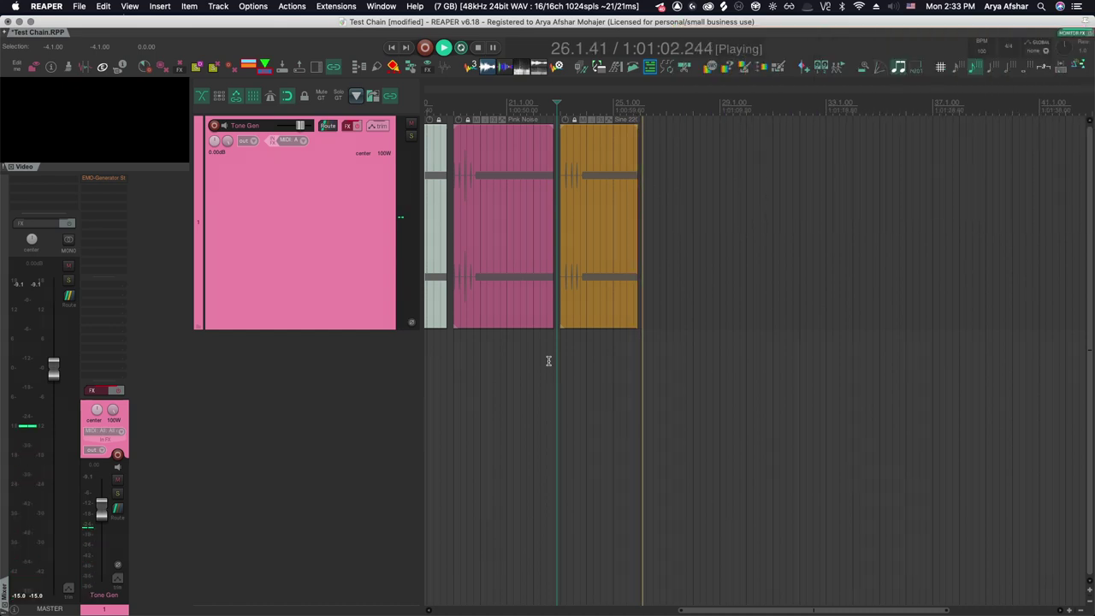
Step: Stop playback and align the imported OBS recording's clicks with the Sine 220 item
{"action": "key", "text": "space"}
{"action": "left_click_drag", "start_coordinate": [659, 391], "coordinate": [703, 392]}
{"action": "scroll", "coordinate": [569, 392], "scroll_direction": "up", "scroll_amount": 3}
{"action": "scroll", "coordinate": [704, 392], "scroll_direction": "left", "scroll_amount": 4}
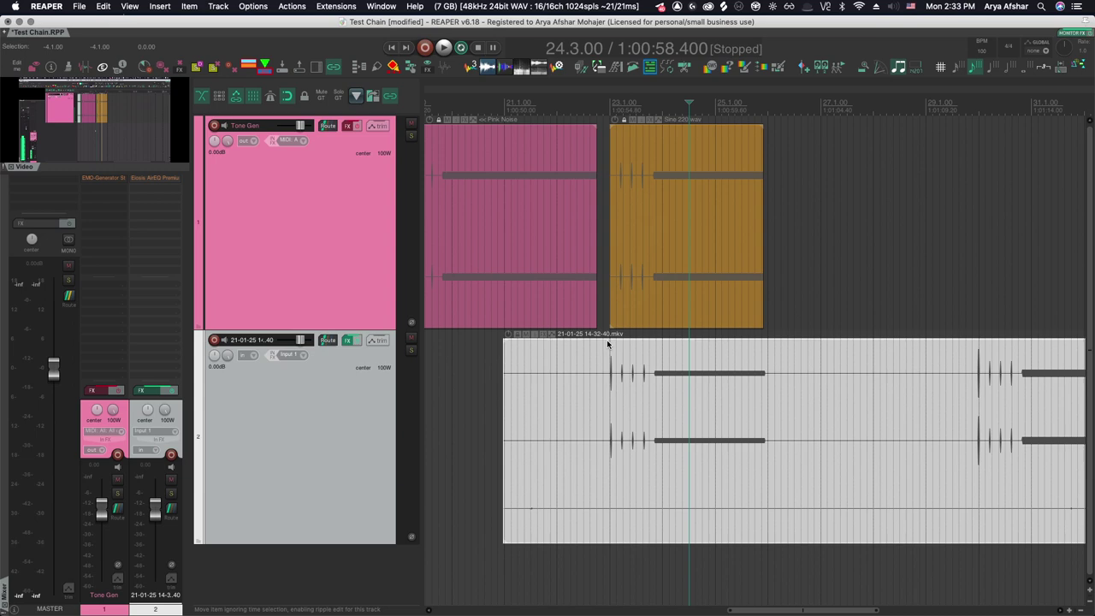
{"action": "scroll", "coordinate": [609, 351], "scroll_direction": "up", "scroll_amount": 5}
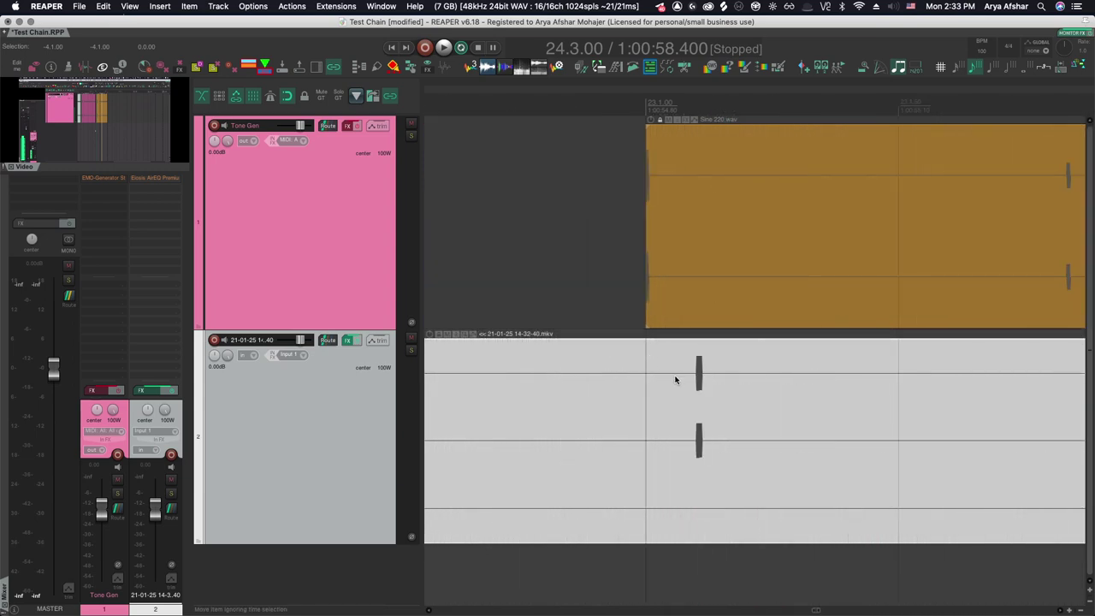
{"action": "left_click_drag", "start_coordinate": [675, 380], "coordinate": [630, 392]}
{"action": "scroll", "coordinate": [631, 373], "scroll_direction": "up", "scroll_amount": 3}
{"action": "scroll", "coordinate": [629, 392], "scroll_direction": "down", "scroll_amount": 6}
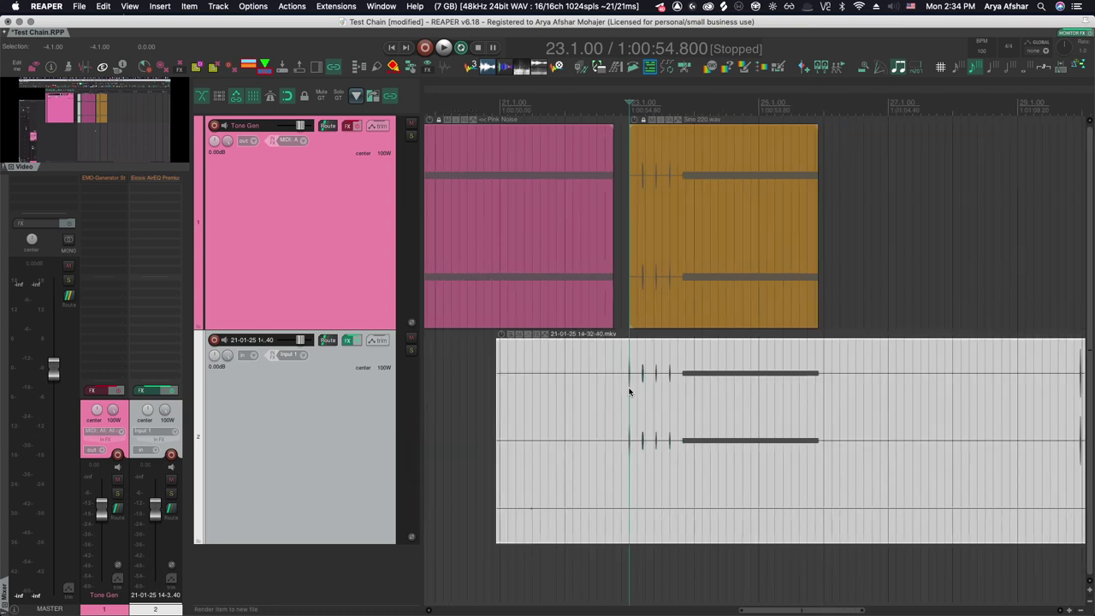
Step: Trim the recording's start, split it at 26.2.00, move the tail away, and glue it to WAV
{"action": "left_click", "coordinate": [622, 389]}
{"action": "key", "text": "alt+["}
{"action": "left_click", "coordinate": [842, 390]}
{"action": "key", "text": "s"}
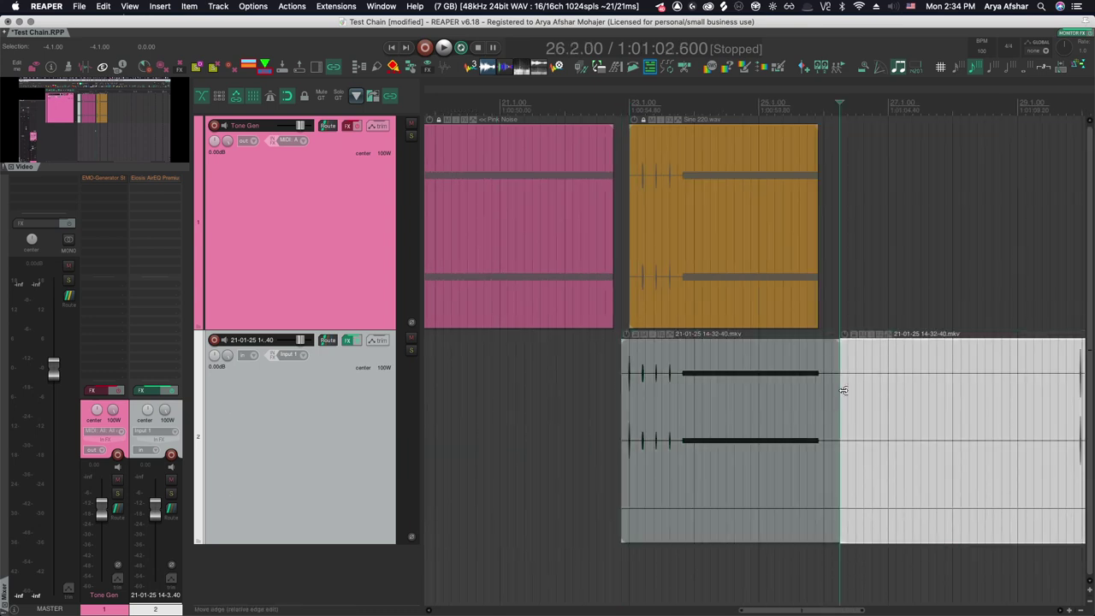
{"action": "left_click_drag", "start_coordinate": [950, 391], "coordinate": [1054, 391]}
{"action": "left_click", "coordinate": [694, 427]}
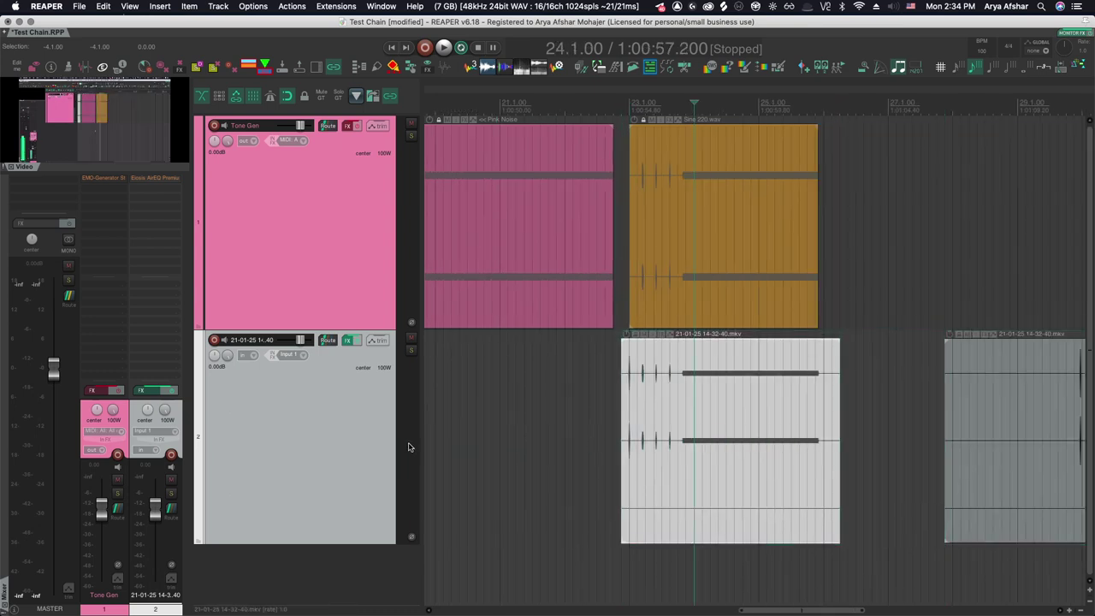
{"action": "key", "text": "super+g"}
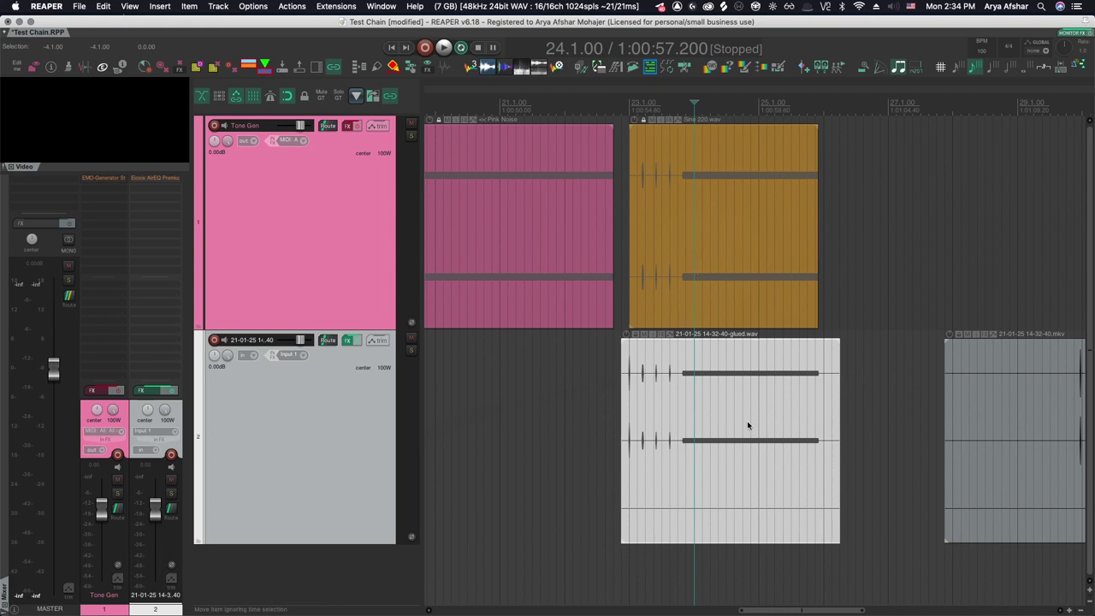
Step: Flip track 2's polarity and line the glued recording up under Sine 220 at 23.1.00
{"action": "left_click", "coordinate": [412, 536]}
{"action": "scroll", "coordinate": [685, 342], "scroll_direction": "up", "scroll_amount": 10}
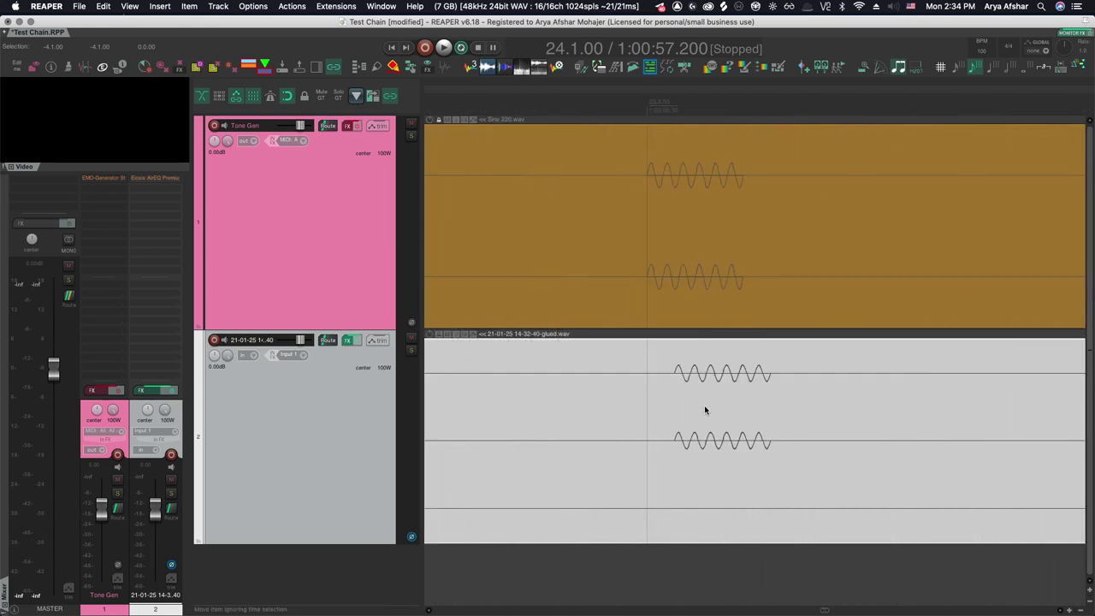
{"action": "scroll", "coordinate": [705, 411], "scroll_direction": "down", "scroll_amount": 8}
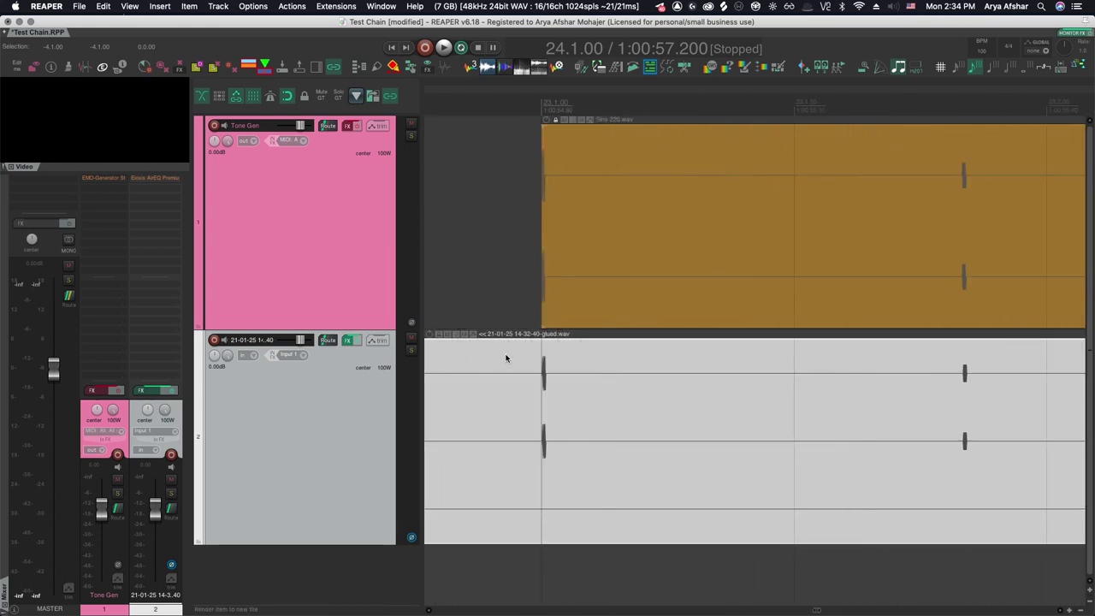
{"action": "scroll", "coordinate": [568, 362], "scroll_direction": "up", "scroll_amount": 6}
{"action": "left_click_drag", "start_coordinate": [655, 379], "coordinate": [682, 391]}
Step: Play the Sine 220 and glued tracks together, then stop
{"action": "scroll", "coordinate": [682, 390], "scroll_direction": "down", "scroll_amount": 6}
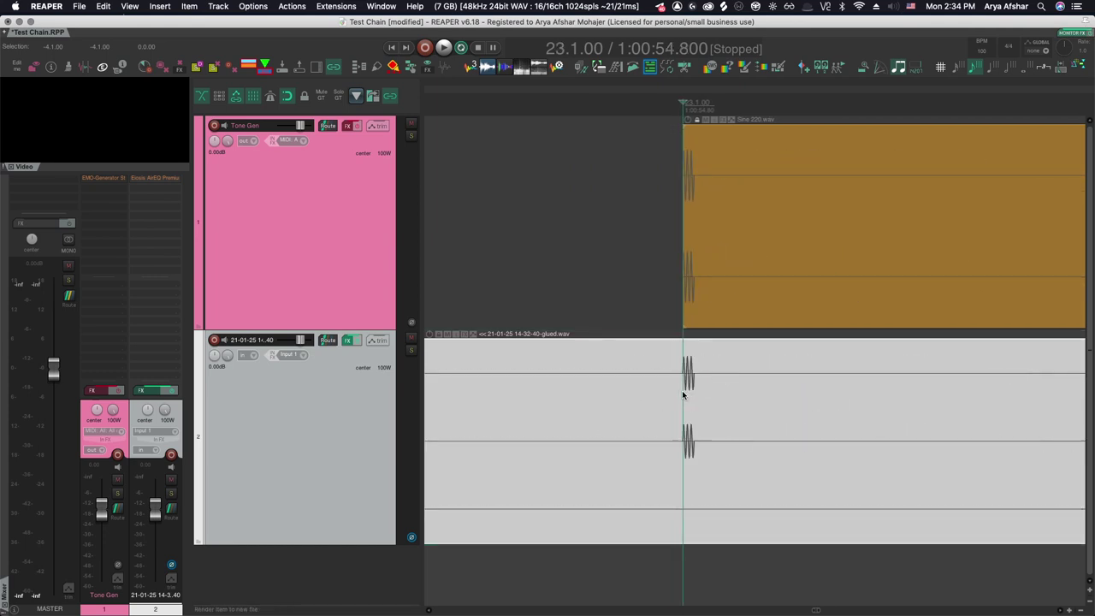
{"action": "scroll", "coordinate": [682, 390], "scroll_direction": "down", "scroll_amount": 4}
{"action": "key", "text": "space"}
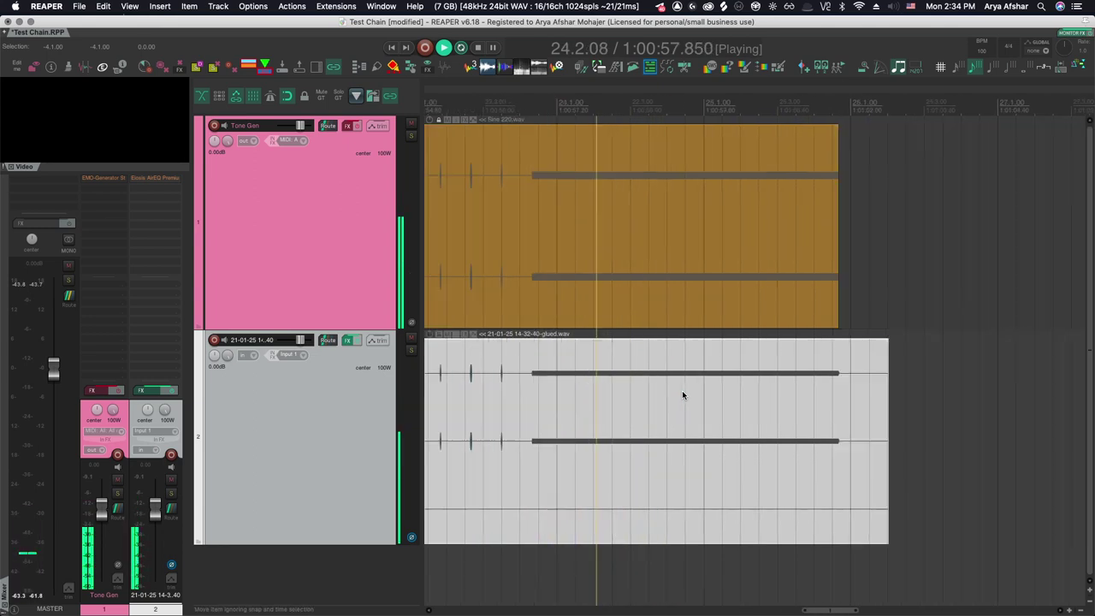
{"action": "scroll", "coordinate": [682, 390], "scroll_direction": "down", "scroll_amount": 3}
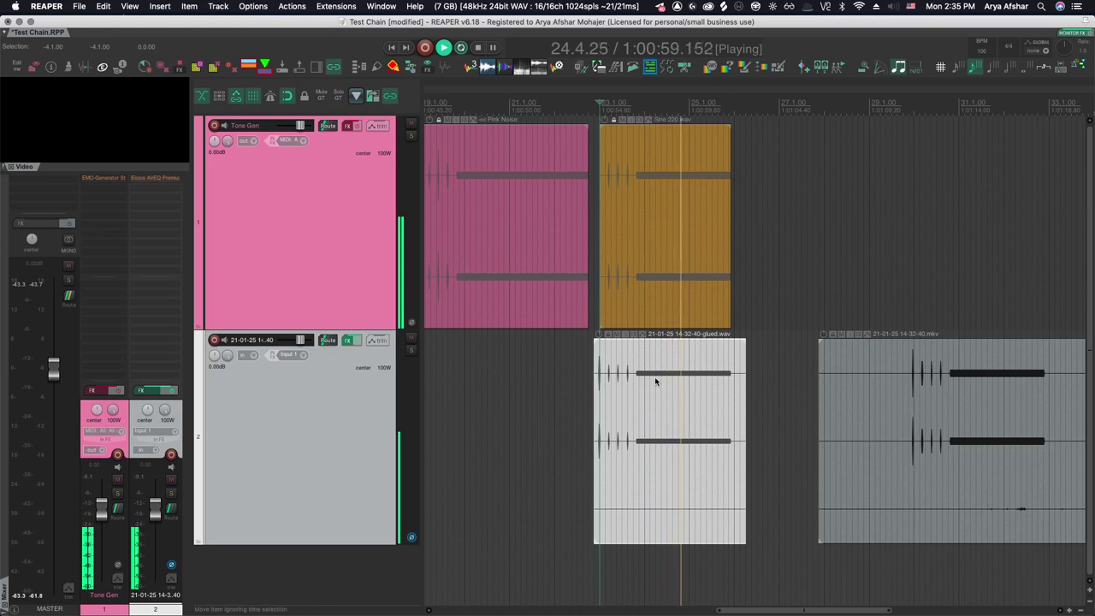
{"action": "key", "text": "space"}
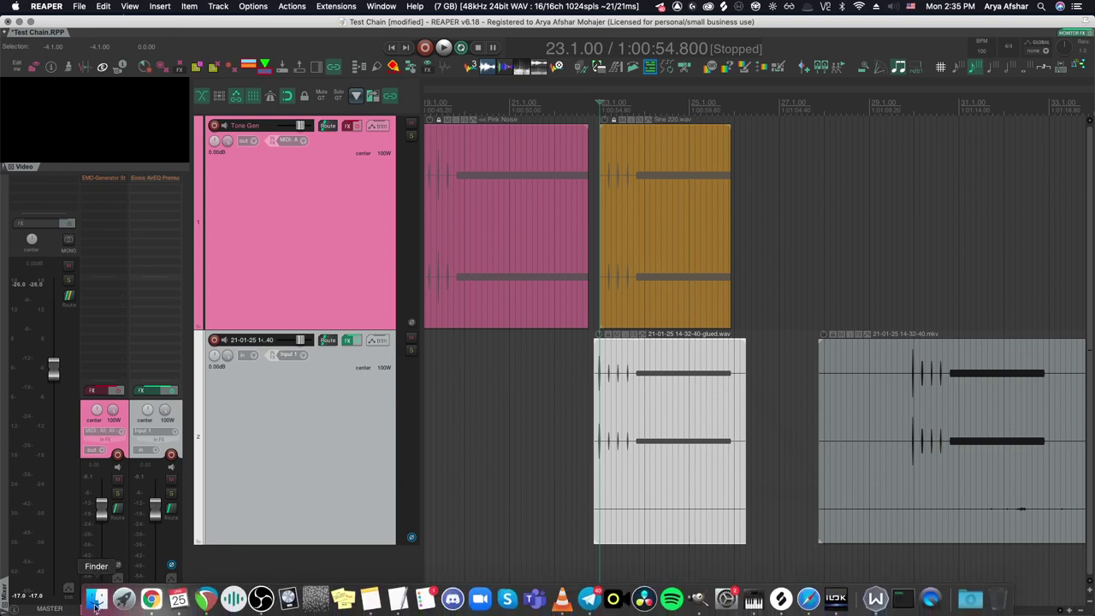
Step: Align the new glued-01 recording with the Sine 220 start and play both tracks together
{"action": "left_click", "coordinate": [261, 599]}
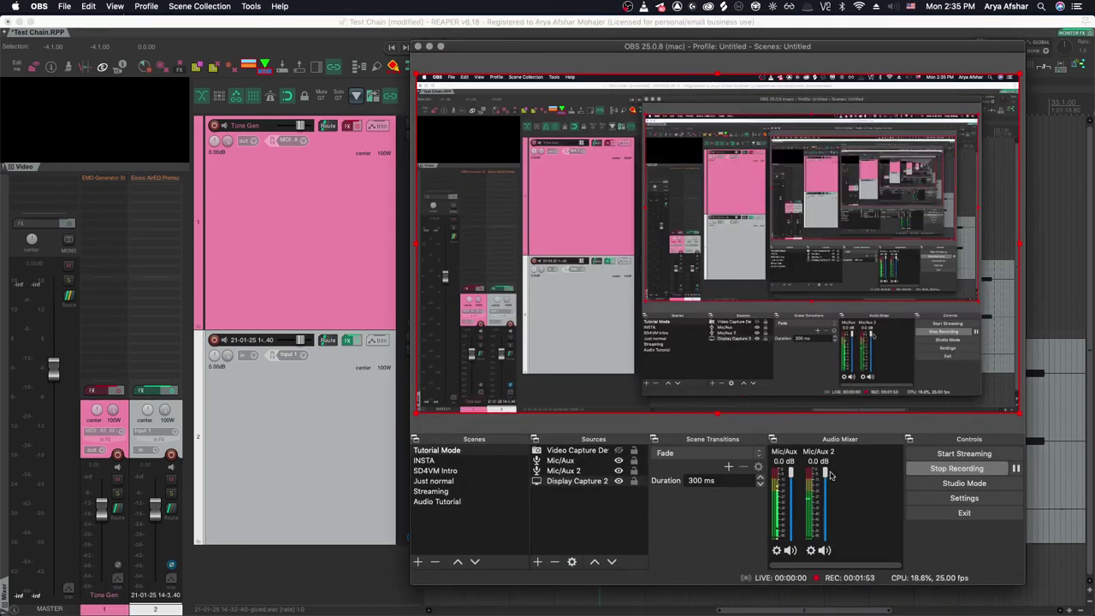
{"action": "left_click", "coordinate": [1037, 253]}
{"action": "scroll", "coordinate": [628, 445], "scroll_direction": "down", "scroll_amount": 3}
{"action": "left_click_drag", "start_coordinate": [626, 445], "coordinate": [623, 438]}
{"action": "scroll", "coordinate": [623, 439], "scroll_direction": "up", "scroll_amount": 6}
{"action": "key", "text": "space"}
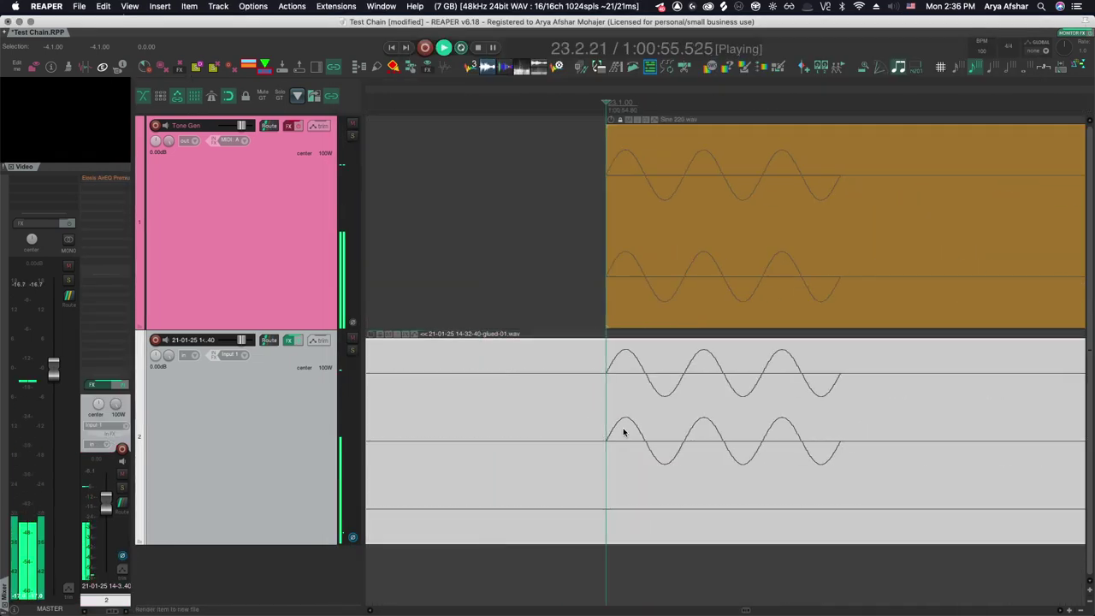
{"action": "scroll", "coordinate": [622, 432], "scroll_direction": "down", "scroll_amount": 6}
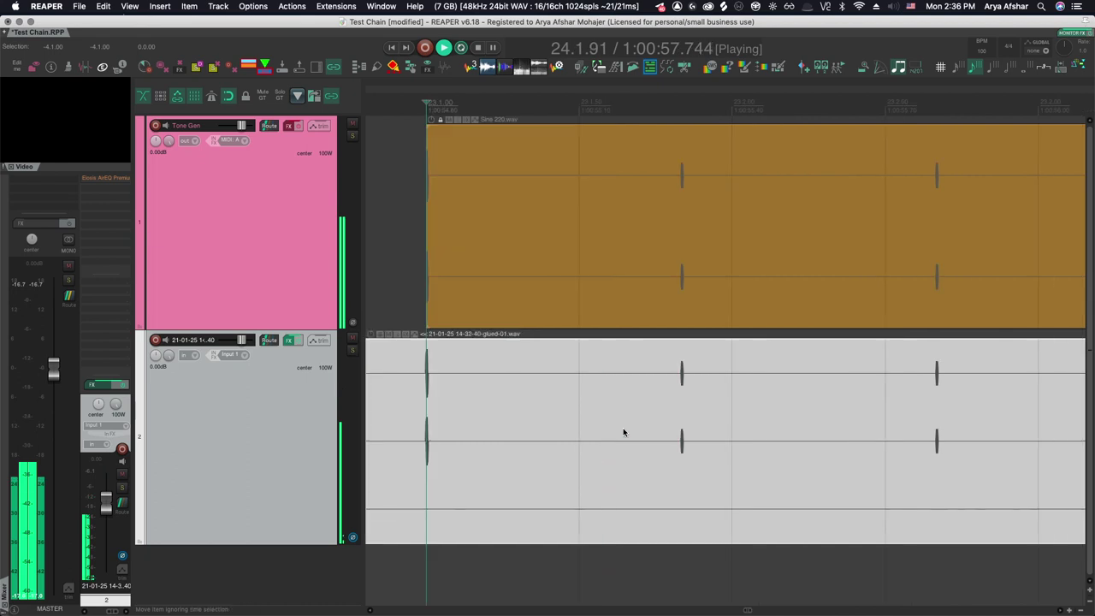
{"action": "scroll", "coordinate": [623, 434], "scroll_direction": "down", "scroll_amount": 5}
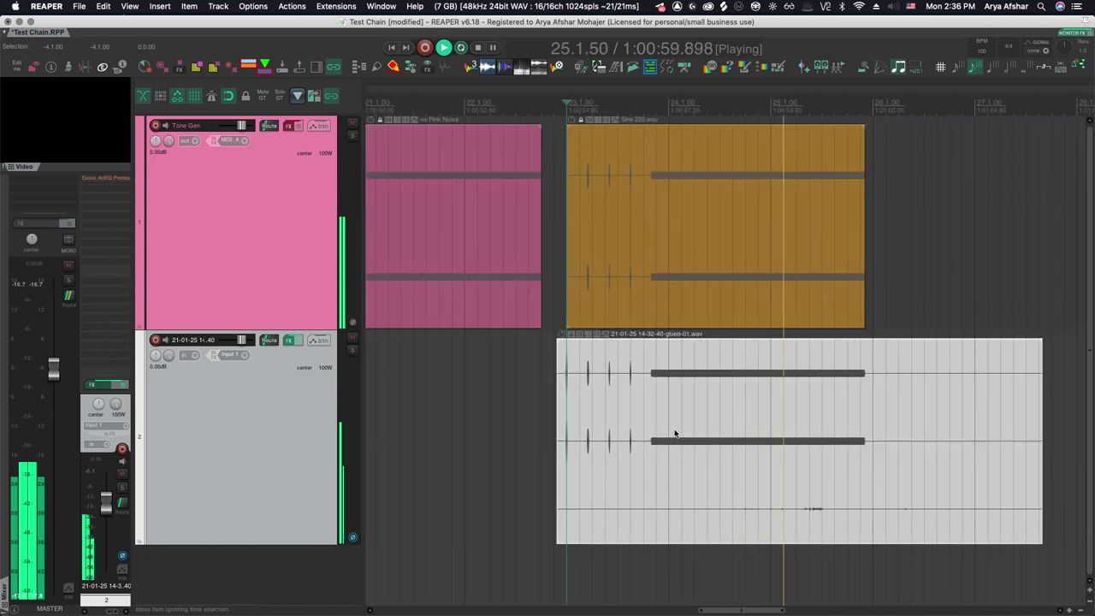
{"action": "key", "text": "space"}
Step: Expand the left docker, then replay from just before the items
{"action": "left_click", "coordinate": [682, 489]}
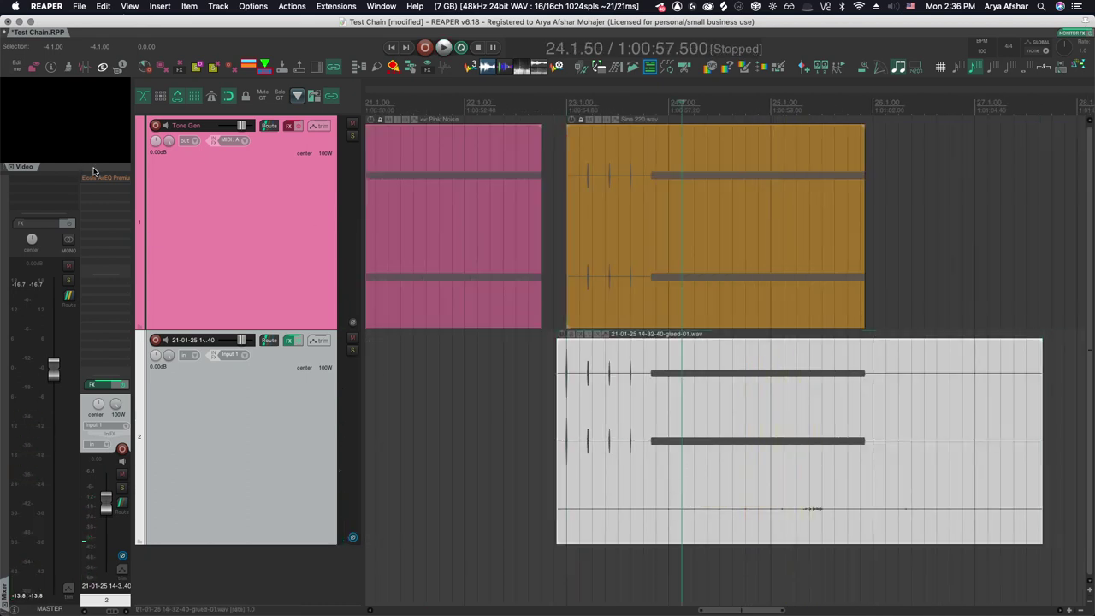
{"action": "left_click_drag", "start_coordinate": [94, 172], "coordinate": [94, 261]}
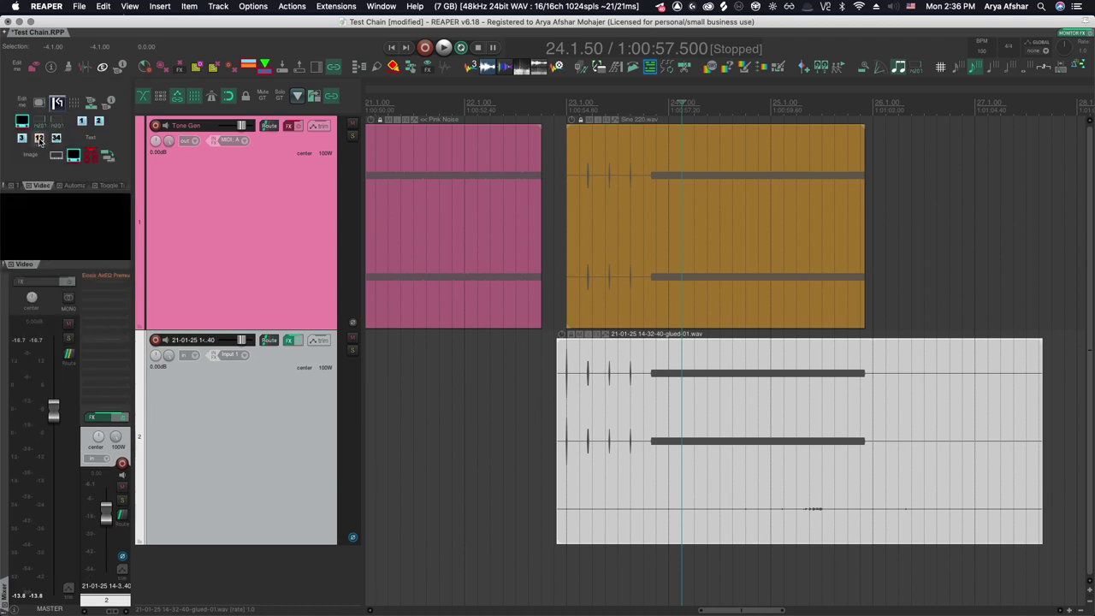
{"action": "left_click", "coordinate": [546, 377]}
{"action": "key", "text": "space"}
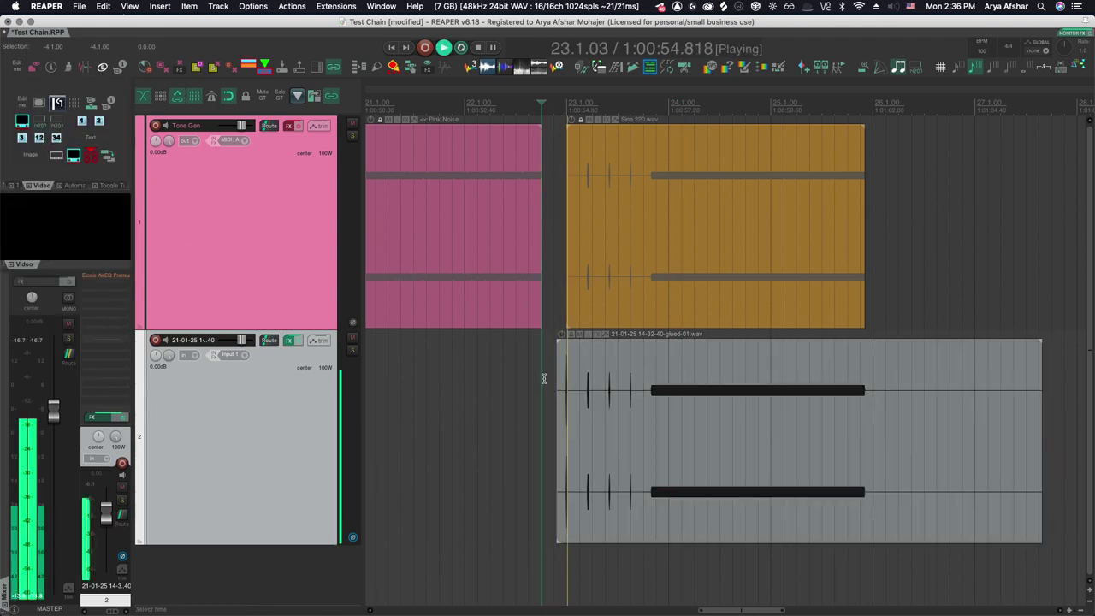
{"action": "scroll", "coordinate": [609, 360], "scroll_direction": "up", "scroll_amount": 6}
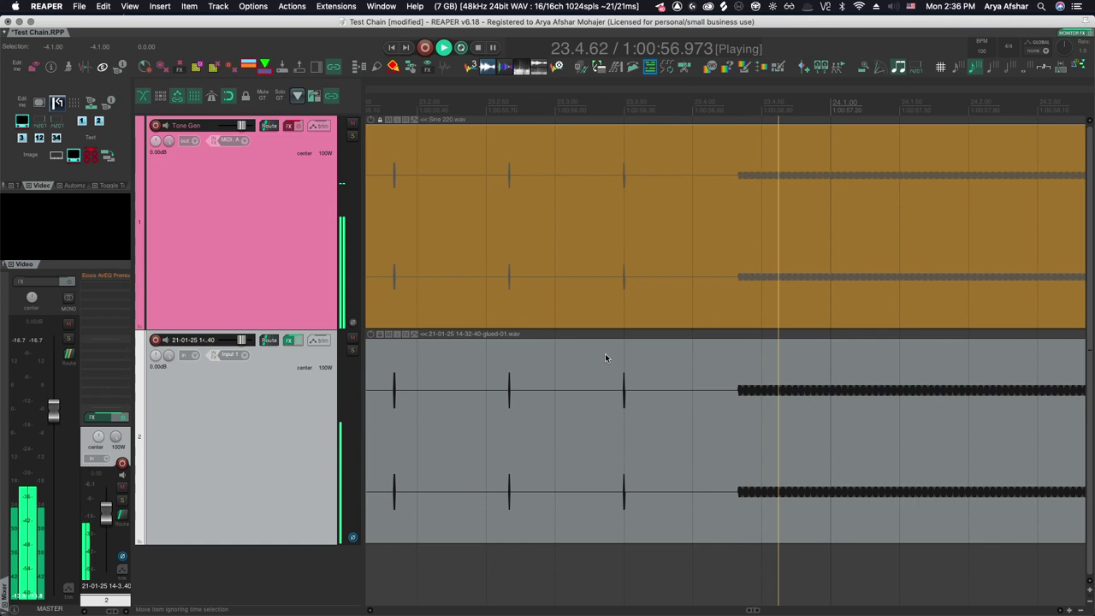
{"action": "key", "text": "space"}
{"action": "scroll", "coordinate": [447, 364], "scroll_direction": "down", "scroll_amount": 5}
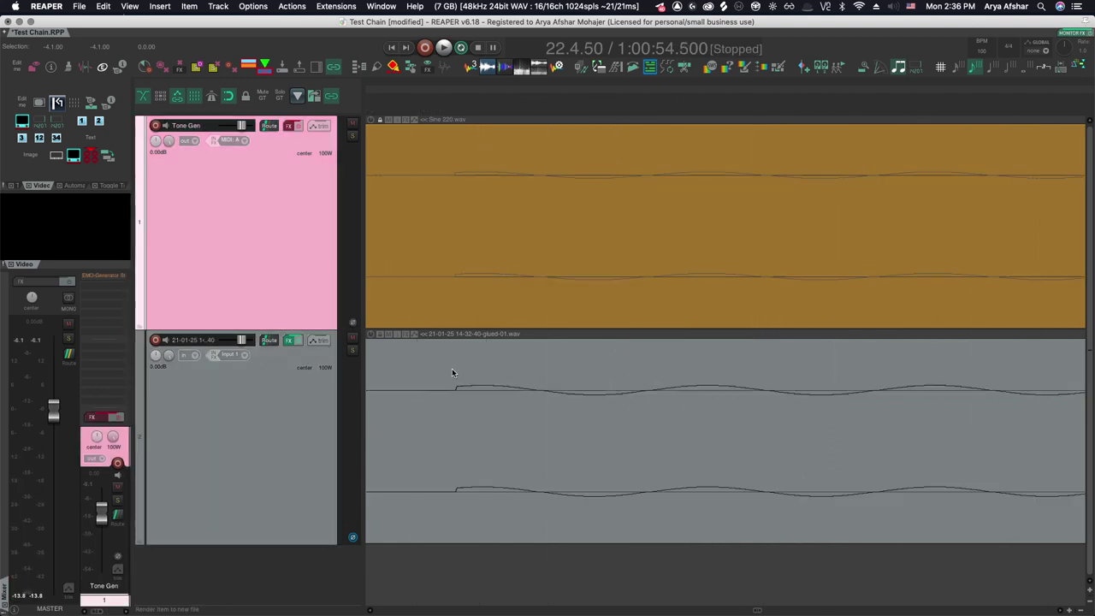
{"action": "scroll", "coordinate": [452, 368], "scroll_direction": "down", "scroll_amount": 6}
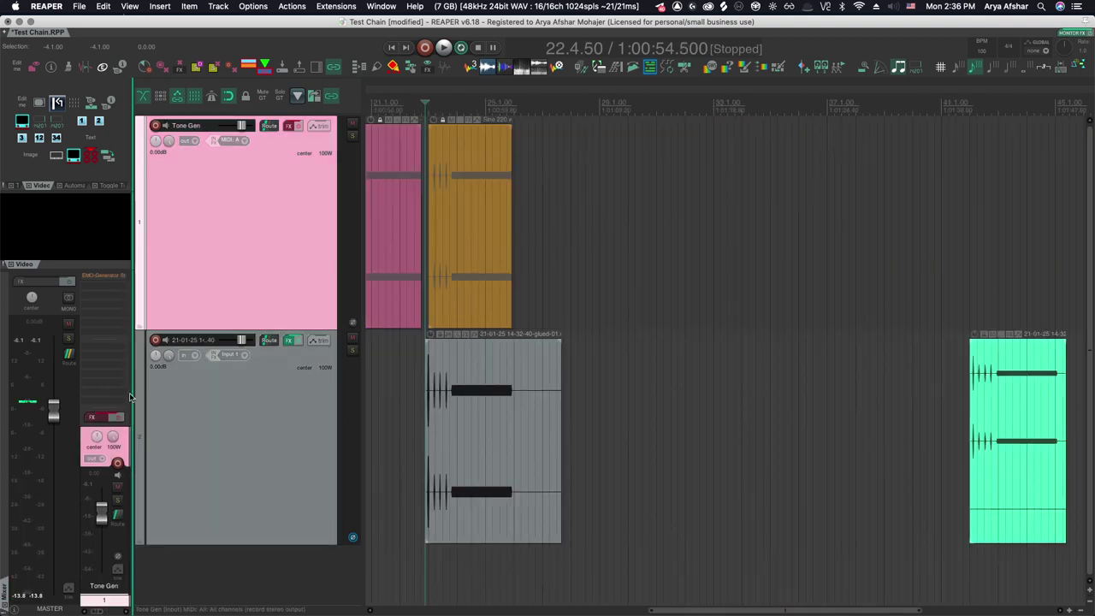
Step: Widen the mixer to show both tracks and play them again
{"action": "left_click_drag", "start_coordinate": [135, 403], "coordinate": [203, 398]}
{"action": "key", "text": "space"}
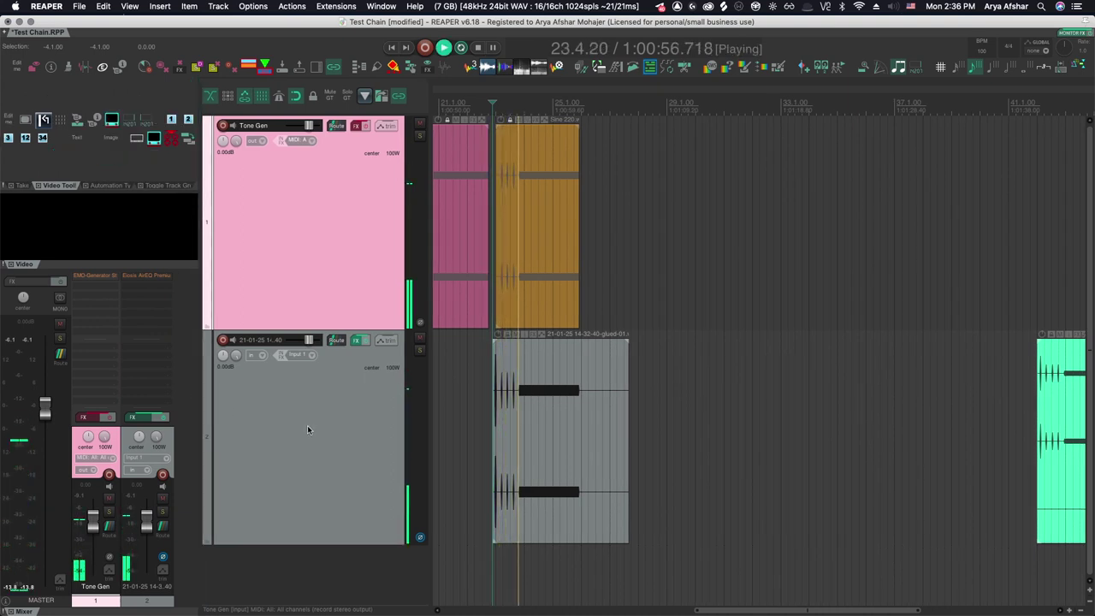
{"action": "key", "text": "space"}
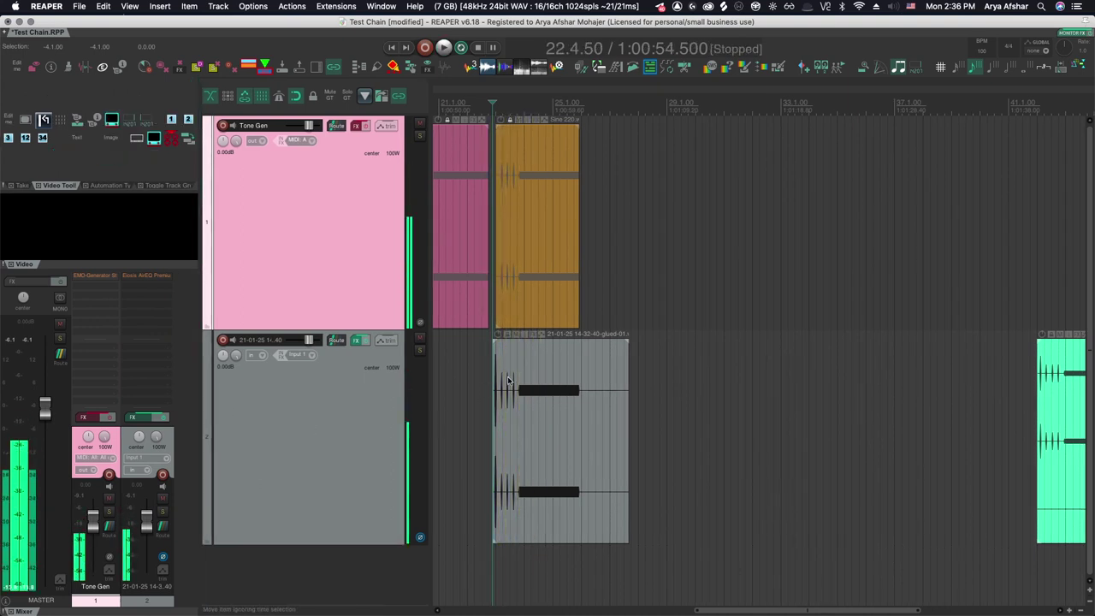
{"action": "scroll", "coordinate": [525, 106], "scroll_direction": "up", "scroll_amount": 3}
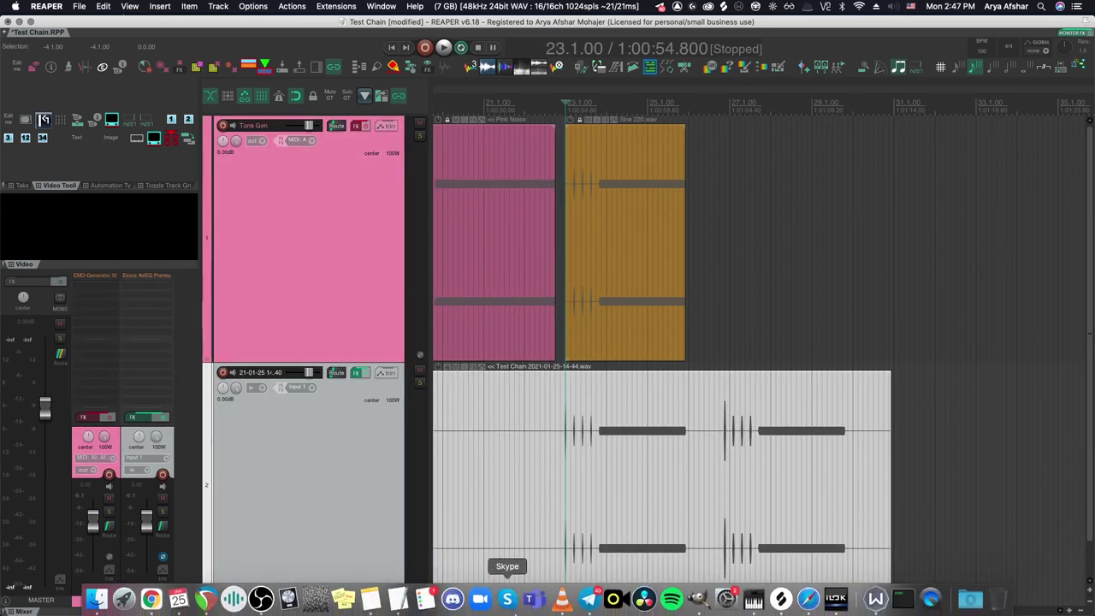
Step: Check that REAPER's project pan law is -3.0 dB in Project Settings, then return to OBS
{"action": "left_click", "coordinate": [261, 598]}
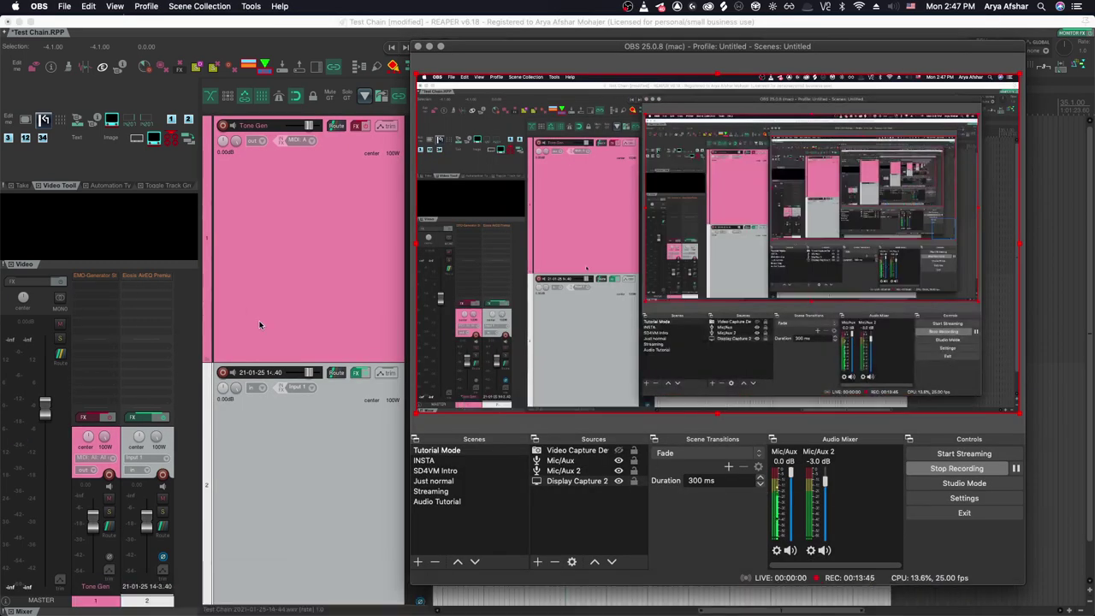
{"action": "left_click", "coordinate": [285, 417]}
{"action": "key", "text": "alt+Return"}
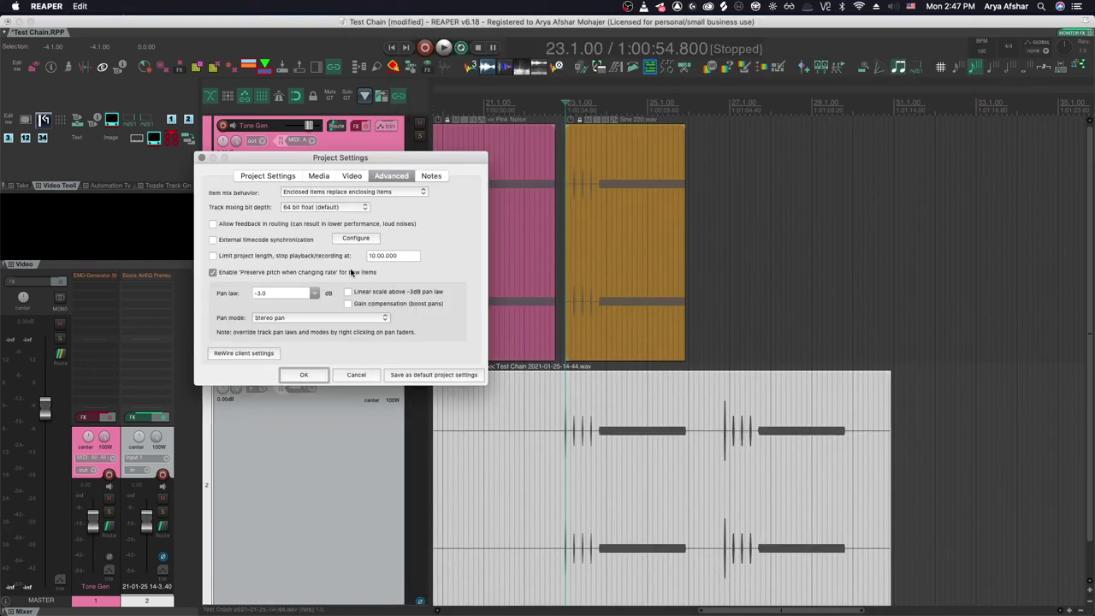
{"action": "left_click", "coordinate": [198, 158]}
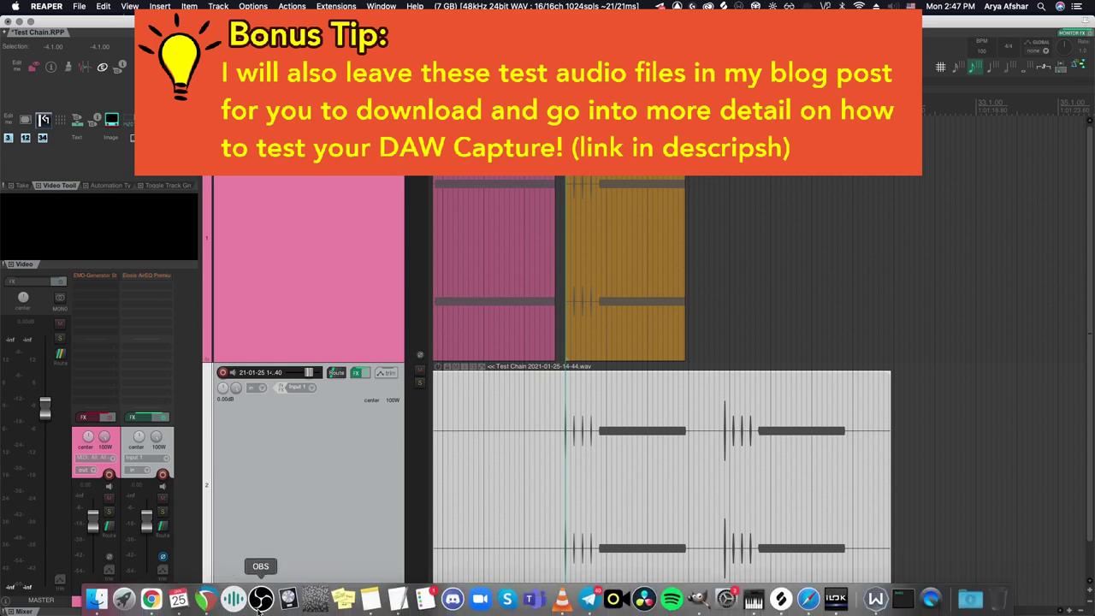
{"action": "left_click", "coordinate": [599, 589]}
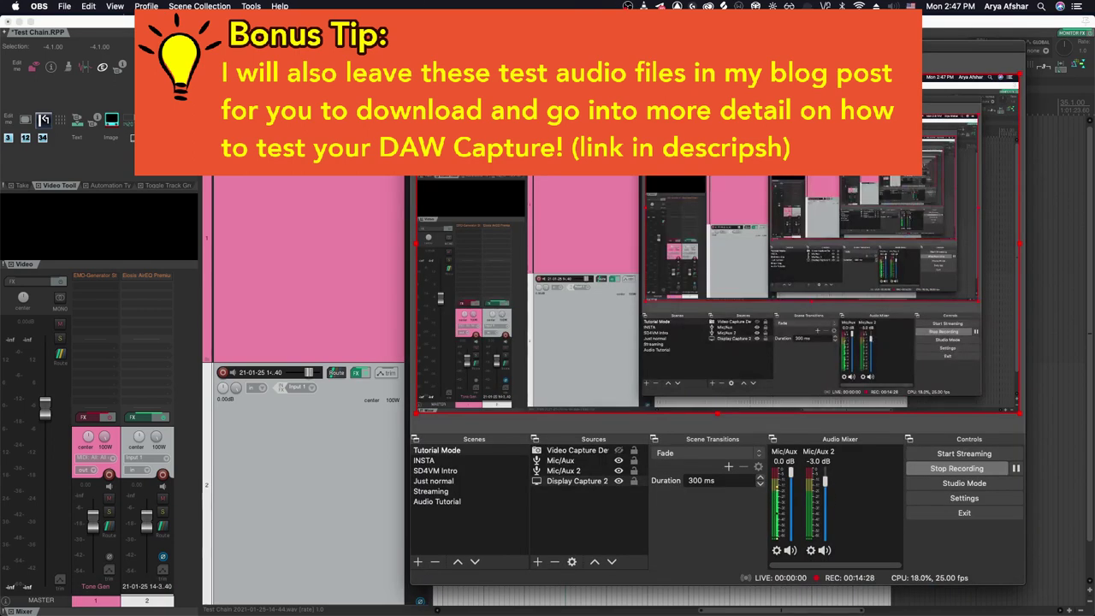
Step: Play the Sine 220 item against the -3 dB glued-01 recording, then show the Mac's output devices
{"action": "key", "text": "super+Tab"}
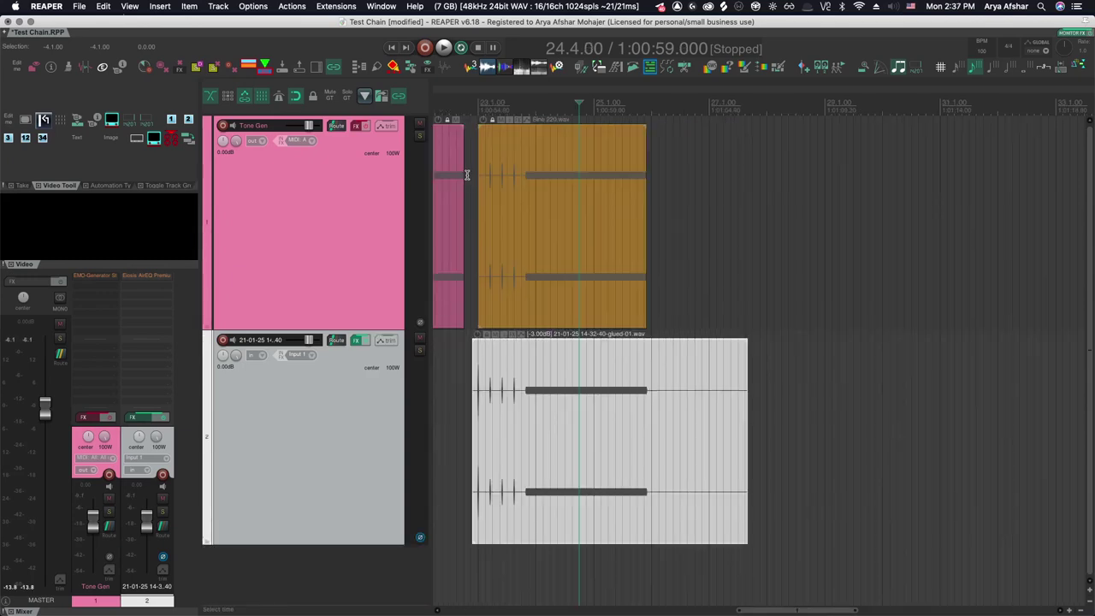
{"action": "scroll", "coordinate": [598, 276], "scroll_direction": "up", "scroll_amount": 10}
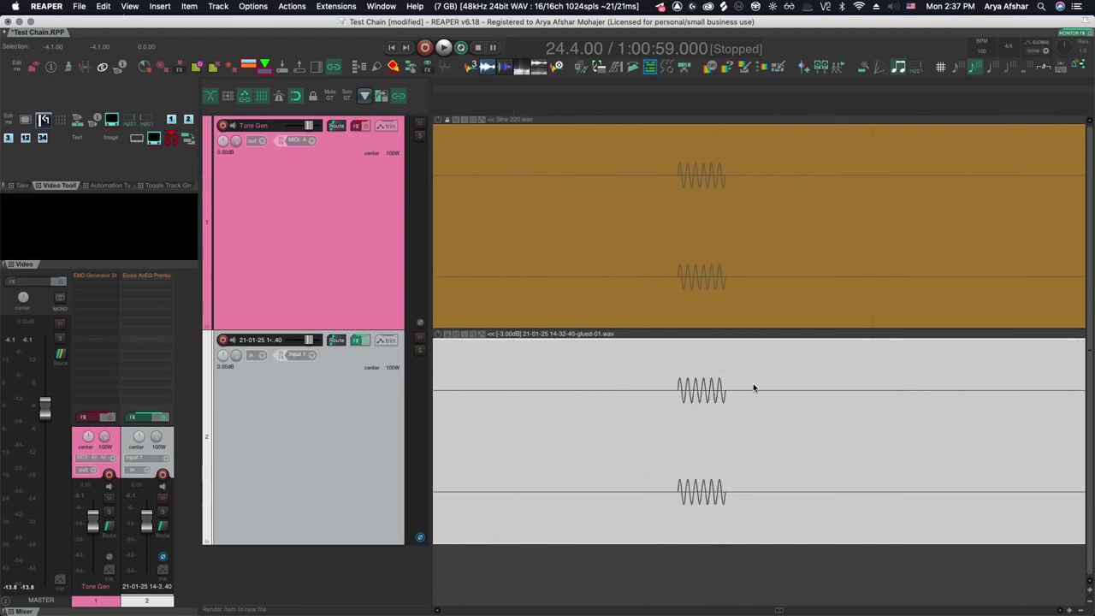
{"action": "scroll", "coordinate": [752, 387], "scroll_direction": "up", "scroll_amount": 5}
{"action": "scroll", "coordinate": [610, 376], "scroll_direction": "left", "scroll_amount": 5}
{"action": "scroll", "coordinate": [636, 377], "scroll_direction": "down", "scroll_amount": 3}
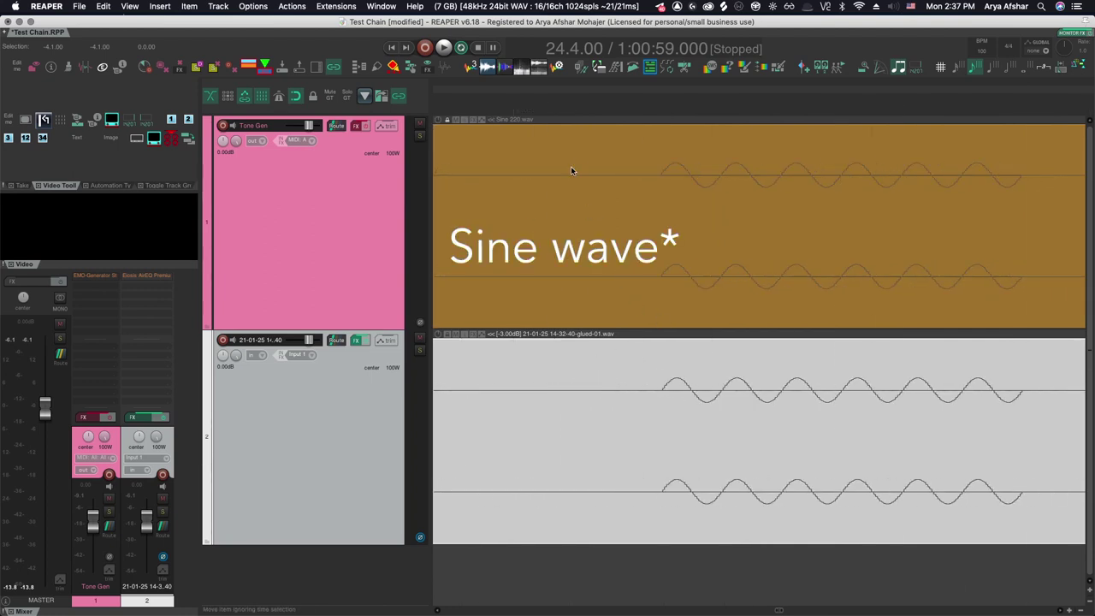
{"action": "left_click", "coordinate": [520, 172]}
{"action": "key", "text": "space"}
{"action": "key", "text": "space"}
{"action": "scroll", "coordinate": [704, 467], "scroll_direction": "down", "scroll_amount": 5}
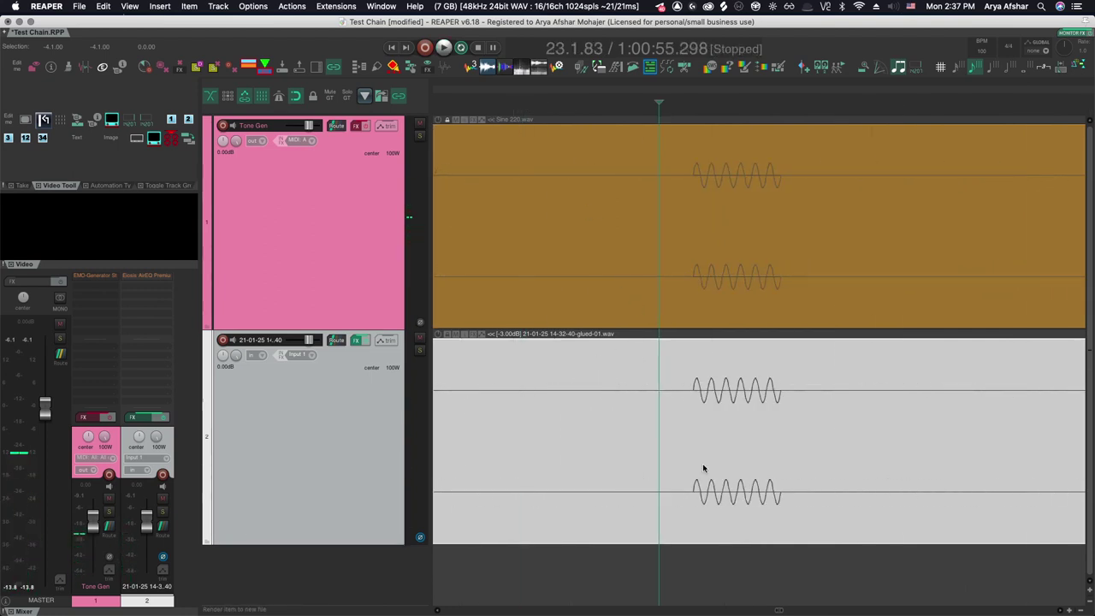
{"action": "scroll", "coordinate": [704, 468], "scroll_direction": "down", "scroll_amount": 5}
{"action": "scroll", "coordinate": [700, 468], "scroll_direction": "right", "scroll_amount": 5}
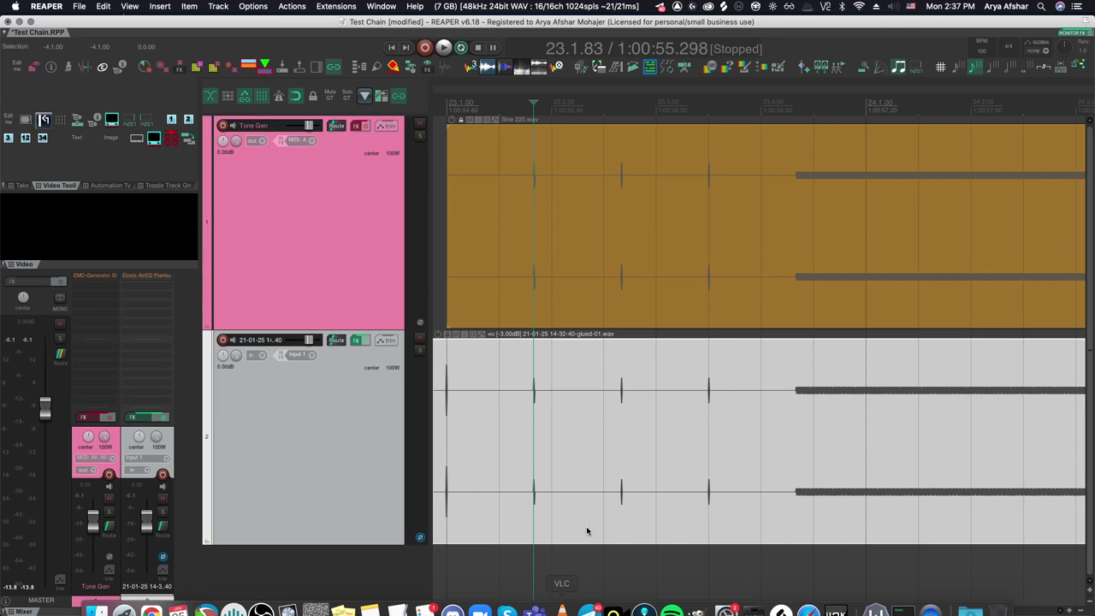
{"action": "left_click", "coordinate": [892, 7]}
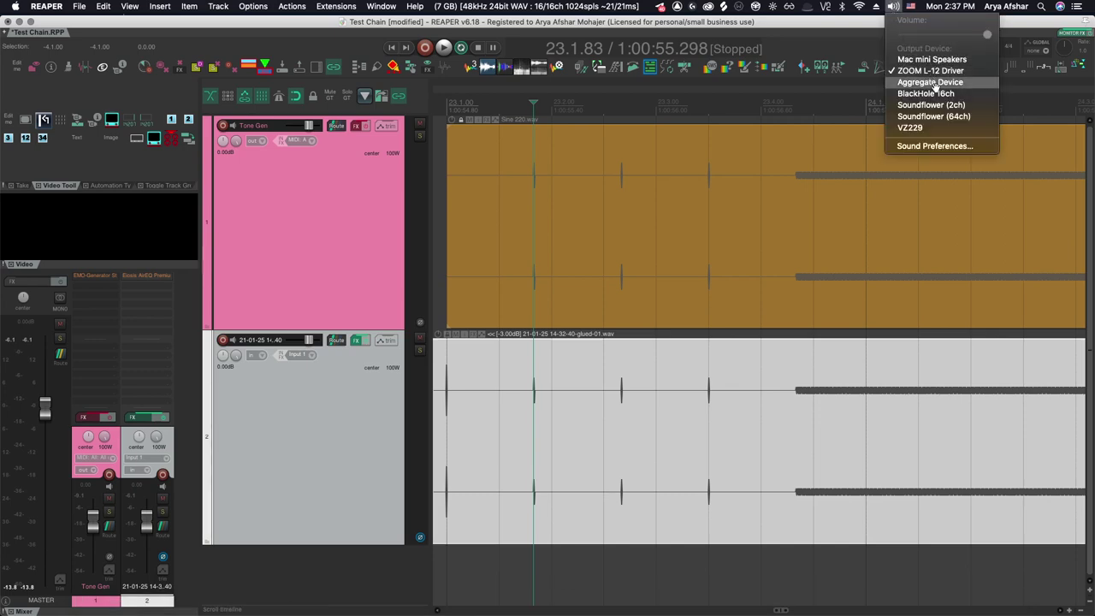
Step: Show OBS's Output > Recording > Audio settings with the track bitrate and name options
{"action": "left_click", "coordinate": [645, 508]}
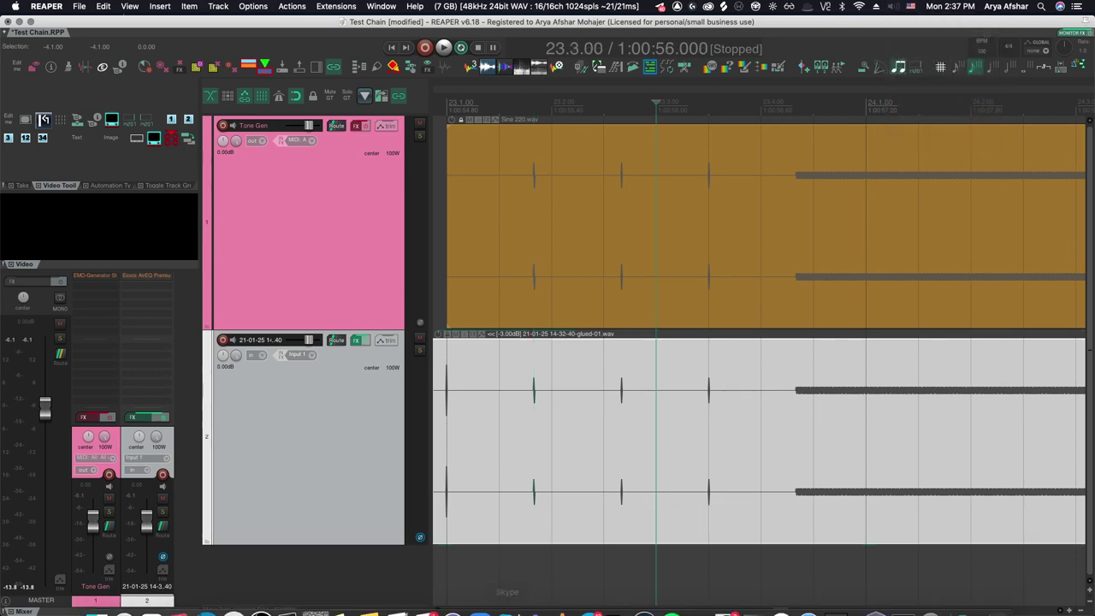
{"action": "key", "text": "super+Tab"}
{"action": "left_click", "coordinate": [474, 181]}
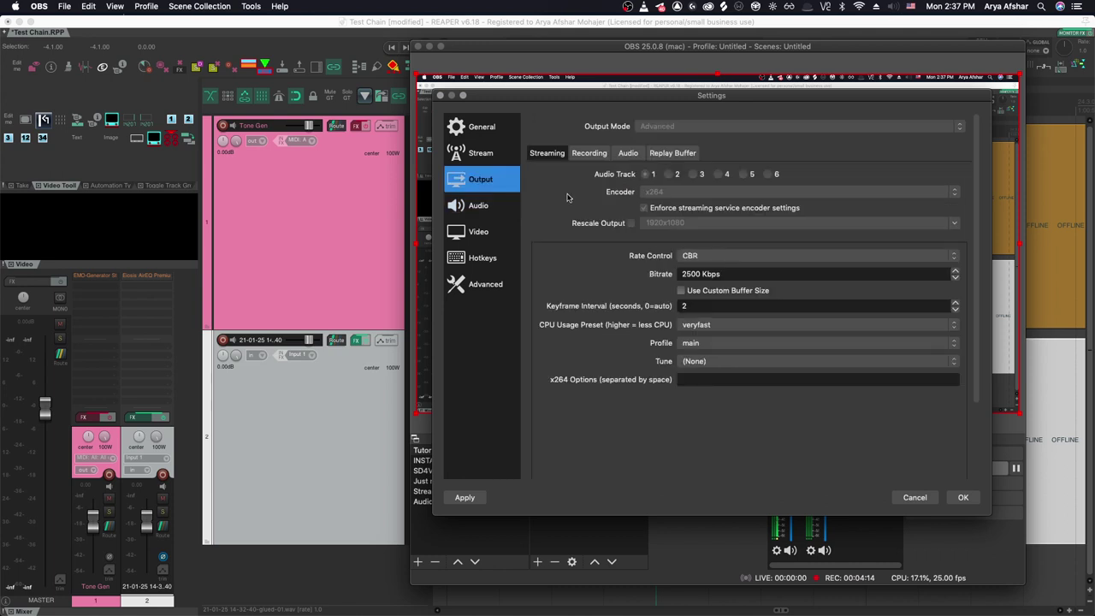
{"action": "left_click", "coordinate": [595, 153]}
{"action": "left_click", "coordinate": [624, 162]}
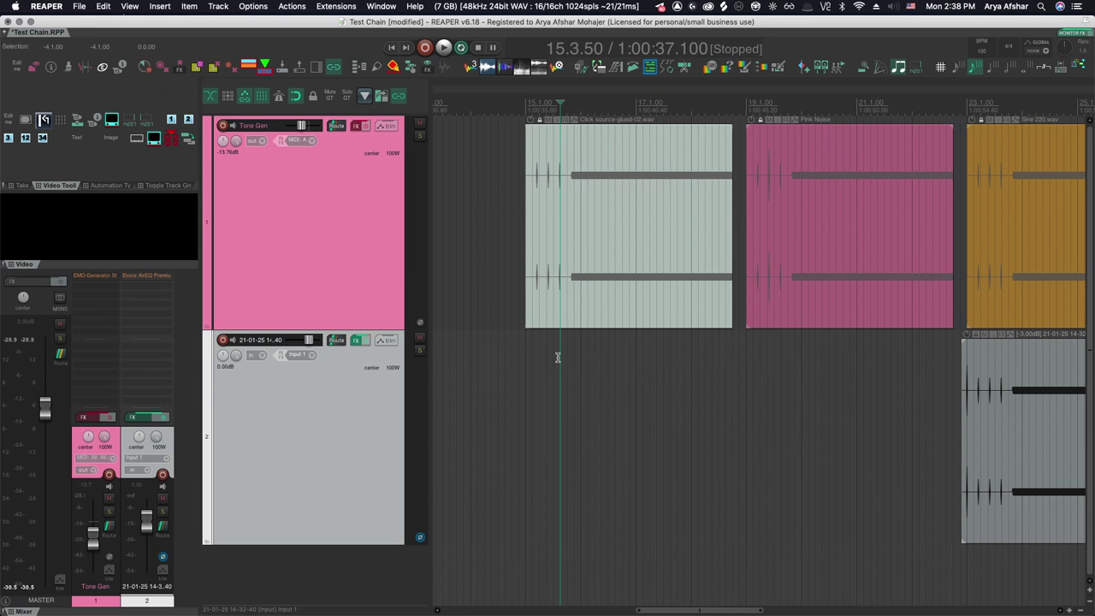
Step: Save the REAPER Test Chain project with Cmd+S
{"action": "scroll", "coordinate": [557, 357], "scroll_direction": "right", "scroll_amount": 5}
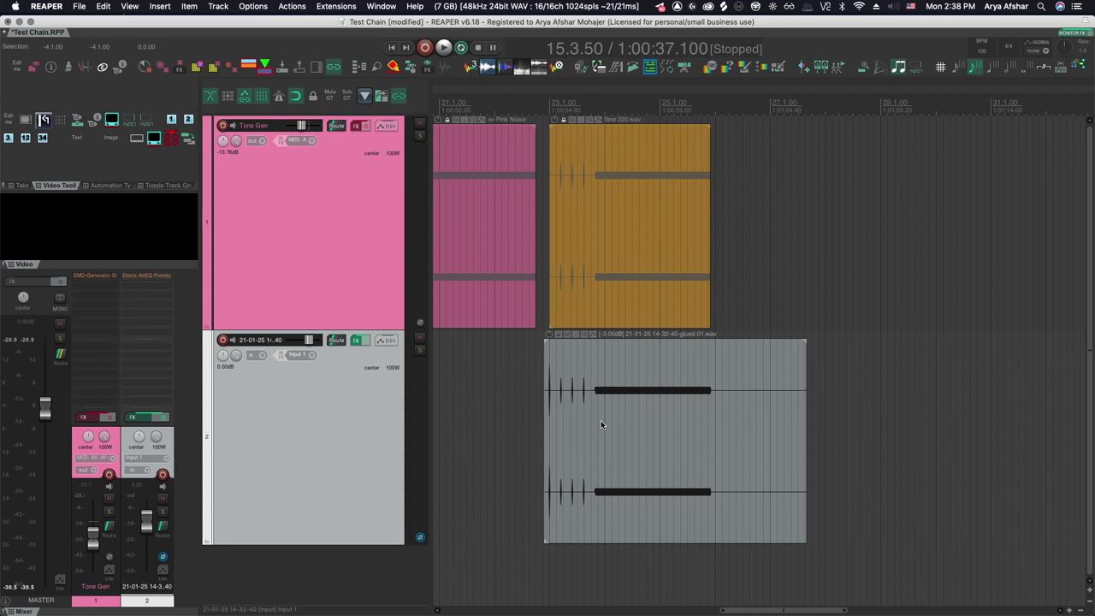
{"action": "scroll", "coordinate": [685, 342], "scroll_direction": "down", "scroll_amount": 3}
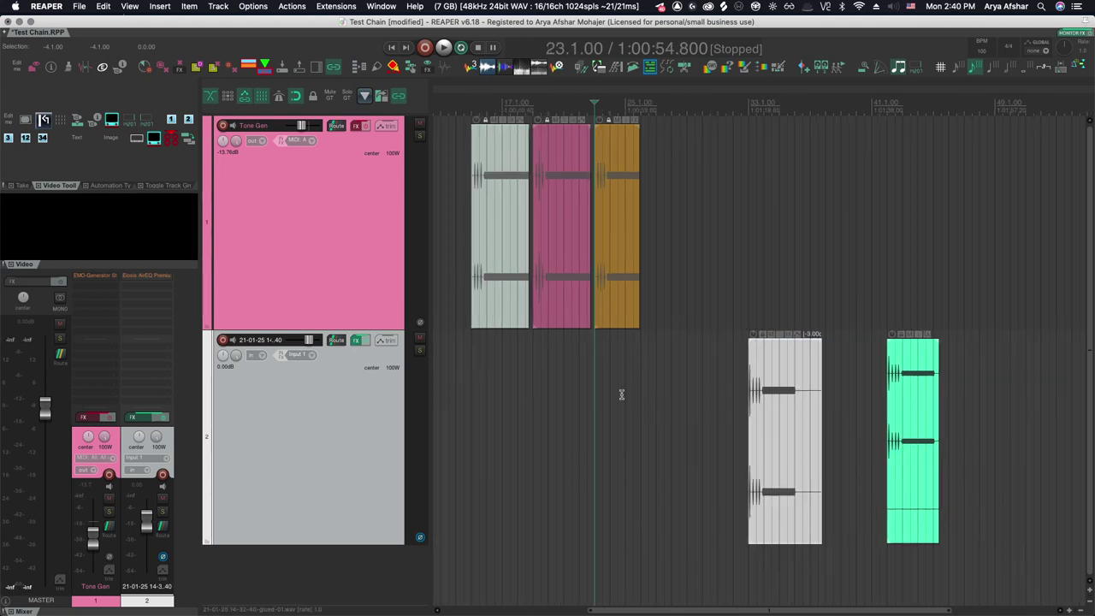
{"action": "key", "text": "super+s"}
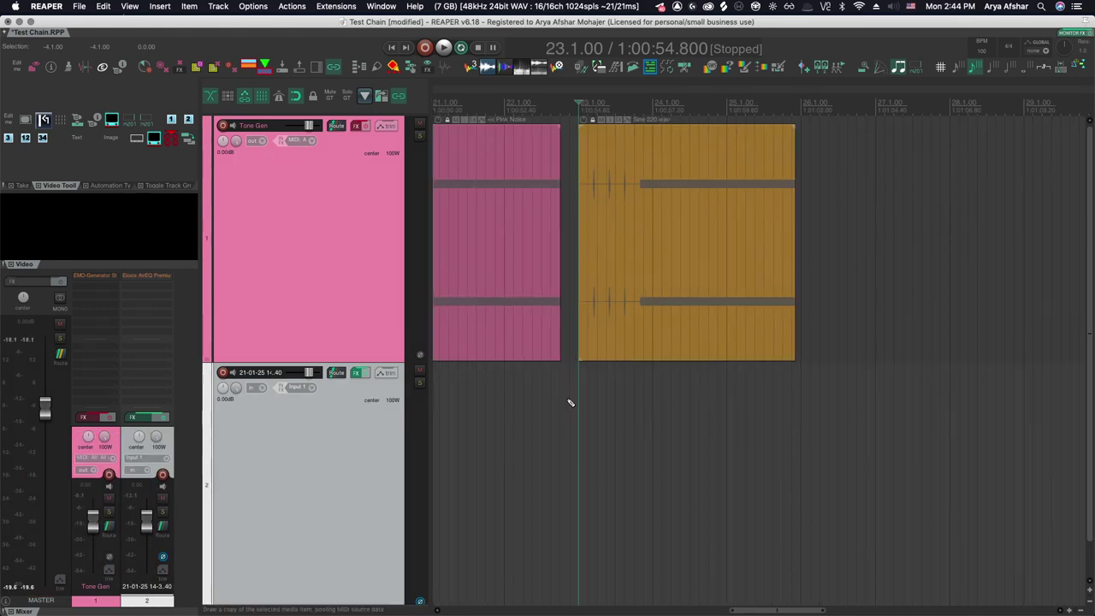
Step: Set the edit point just before Sine 220 and start saving live output to disk (bounce)
{"action": "scroll", "coordinate": [571, 403], "scroll_direction": "up", "scroll_amount": 3}
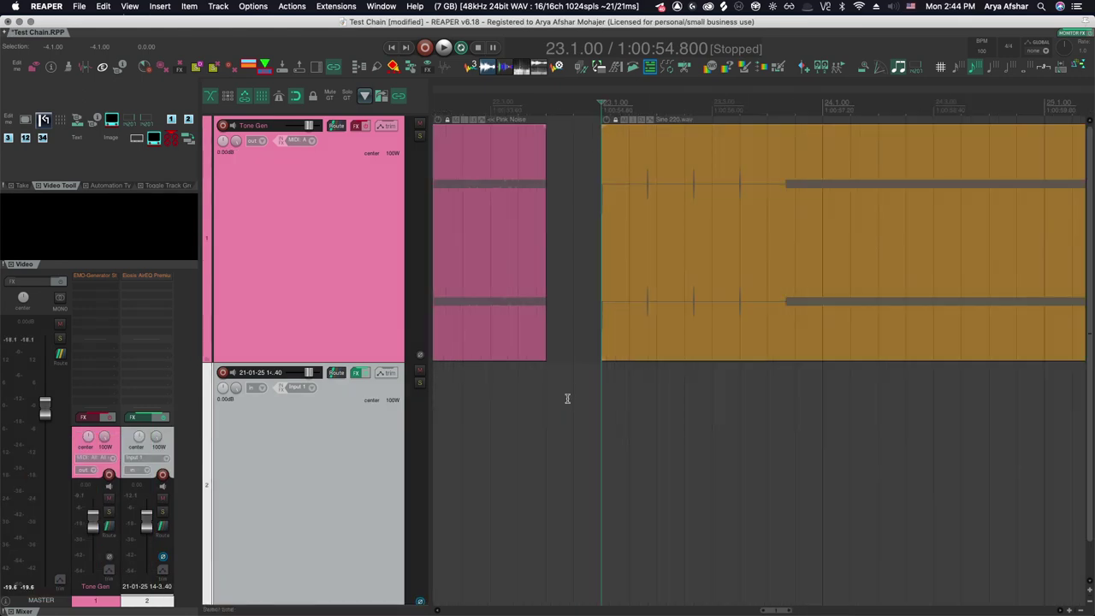
{"action": "left_click", "coordinate": [573, 397]}
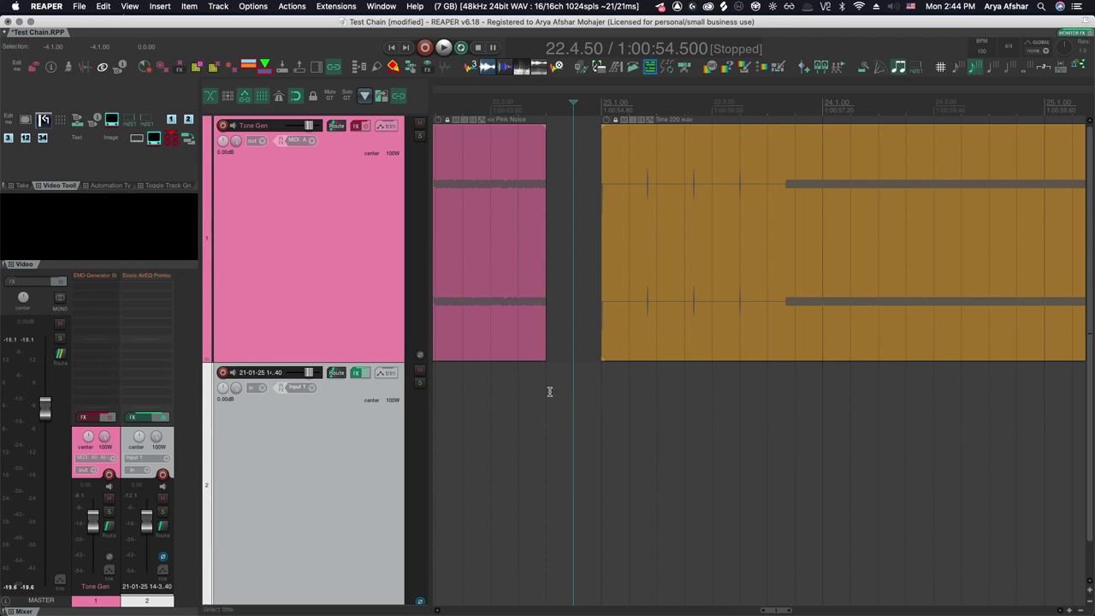
{"action": "left_click", "coordinate": [78, 6]}
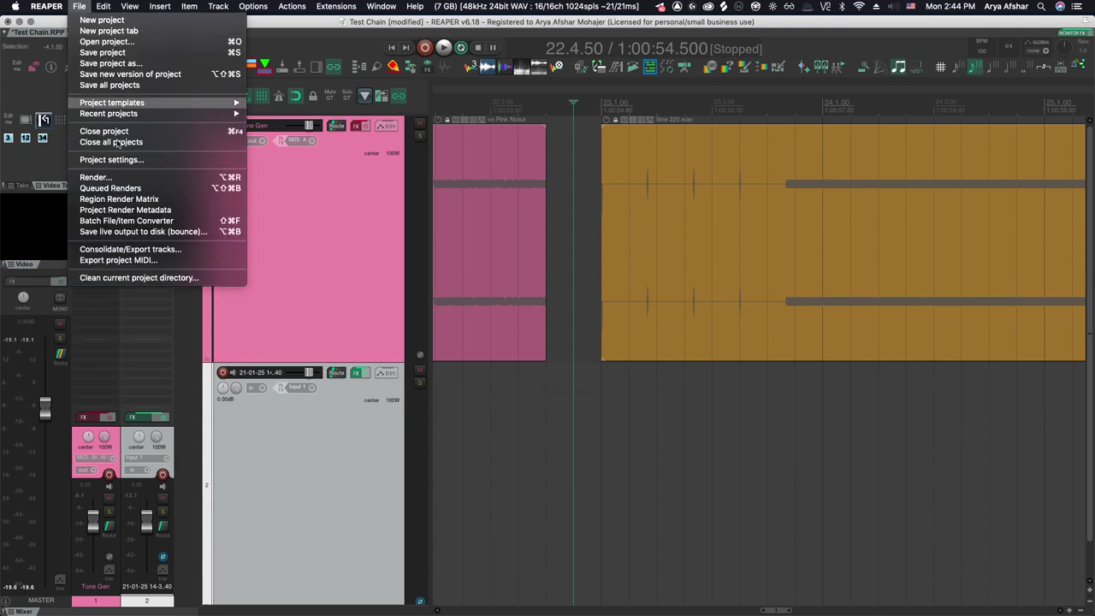
{"action": "left_click", "coordinate": [145, 233]}
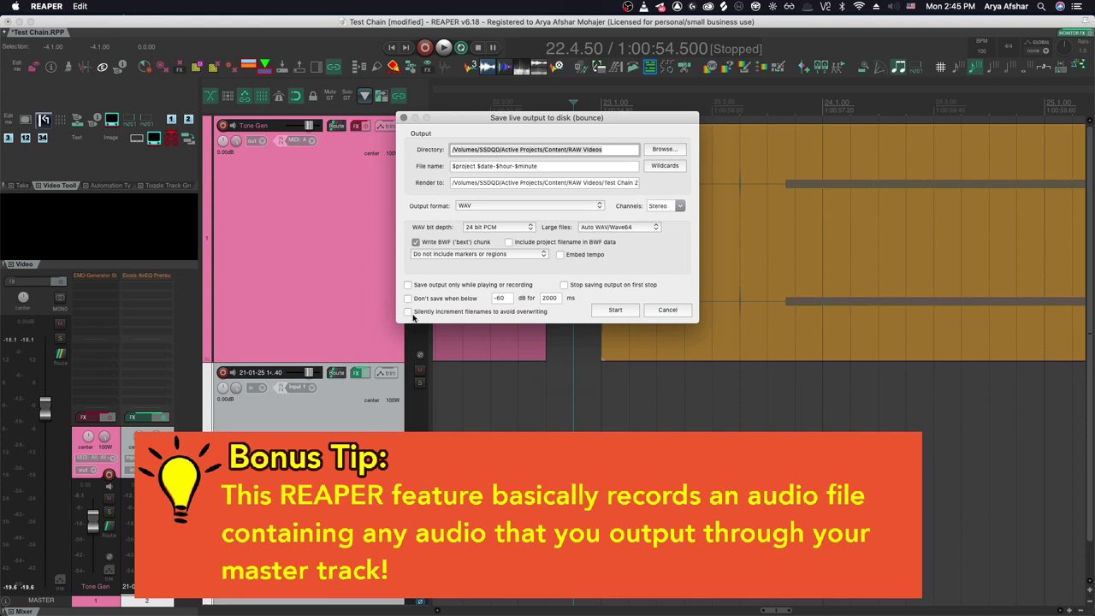
{"action": "left_click", "coordinate": [615, 310]}
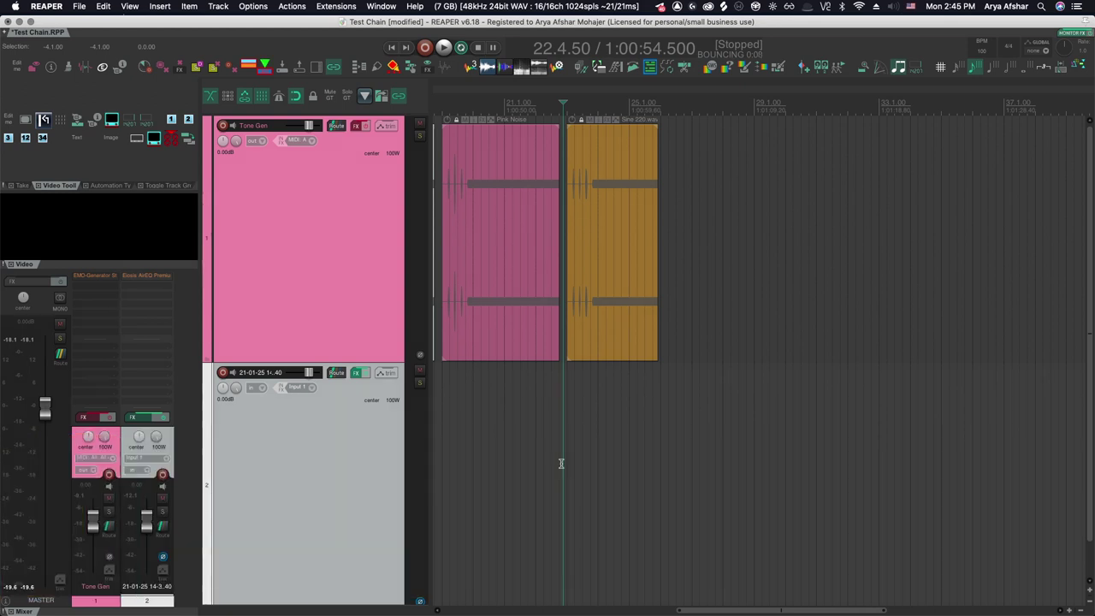
Step: Play the items into the bounce, then end the live-output bounce and dismiss the notice
{"action": "key", "text": "space"}
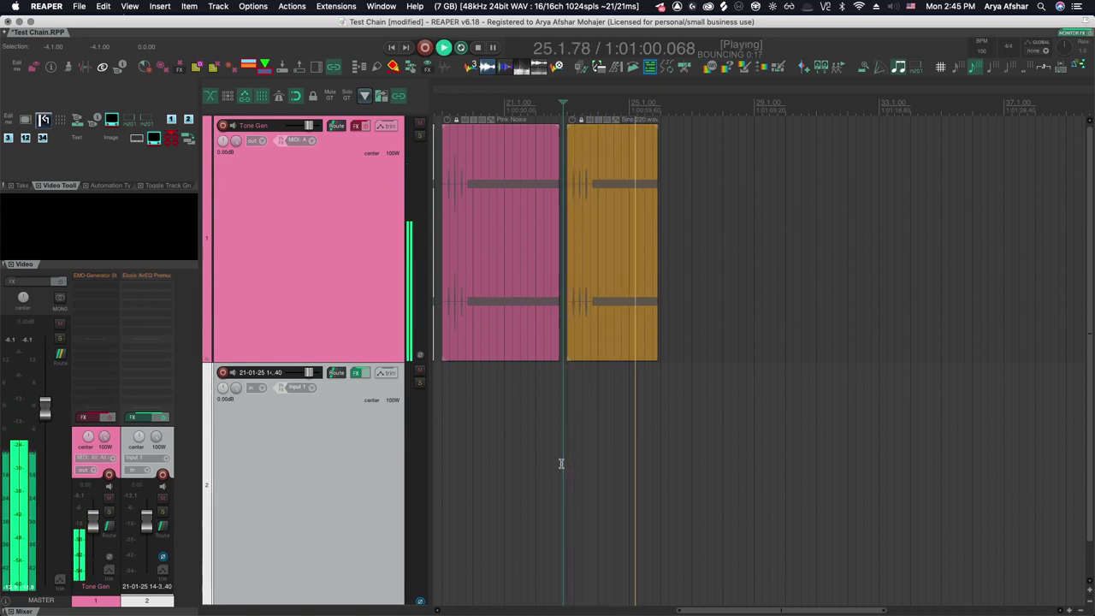
{"action": "key", "text": "space"}
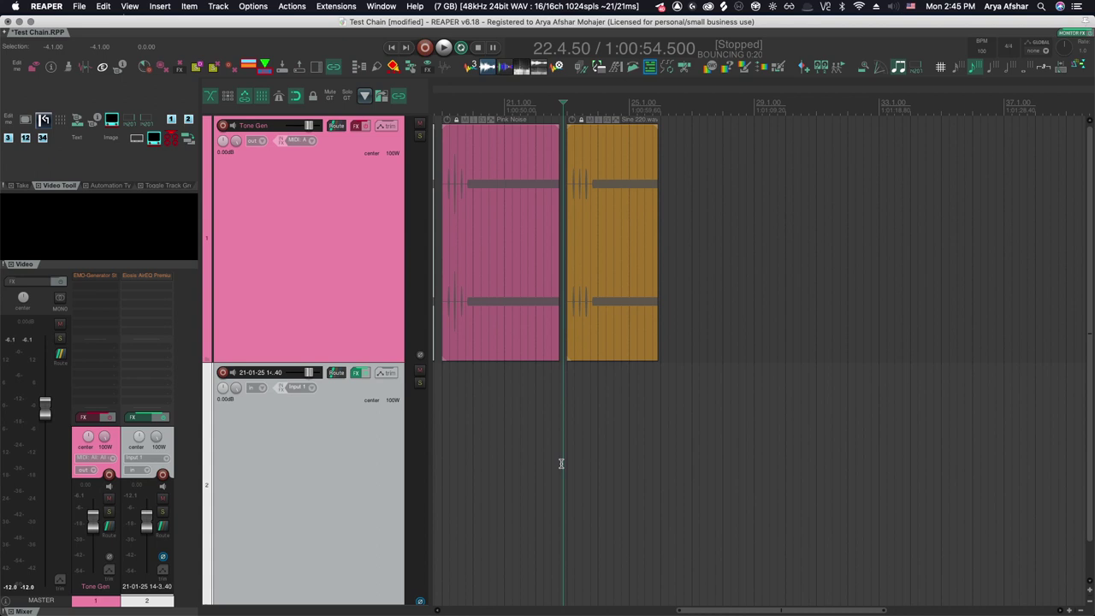
{"action": "key", "text": "space"}
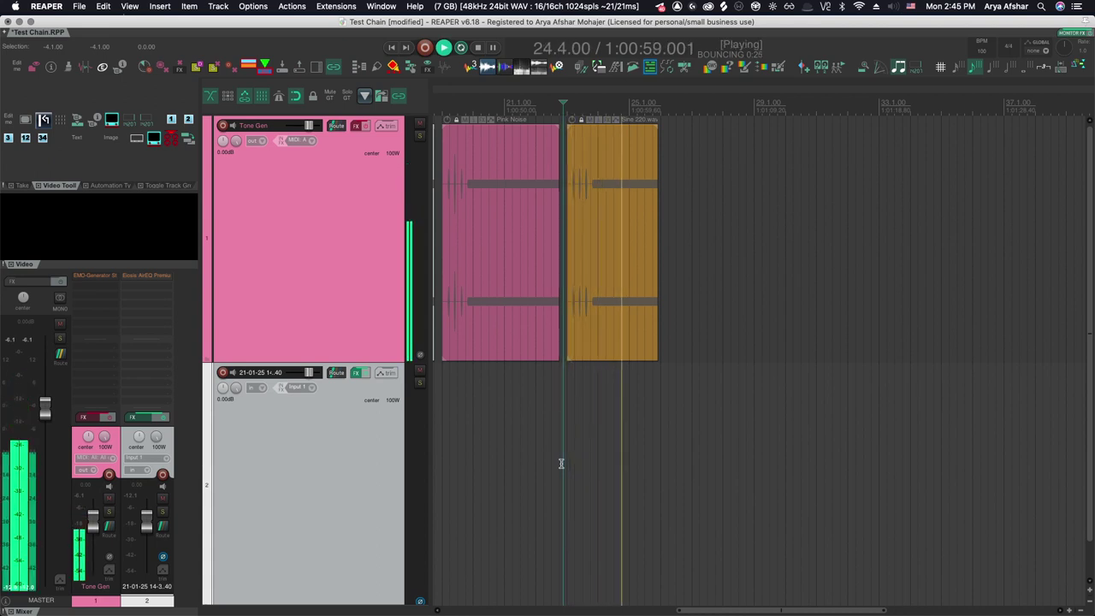
{"action": "key", "text": "space"}
{"action": "left_click", "coordinate": [79, 6]}
{"action": "left_click", "coordinate": [167, 229]}
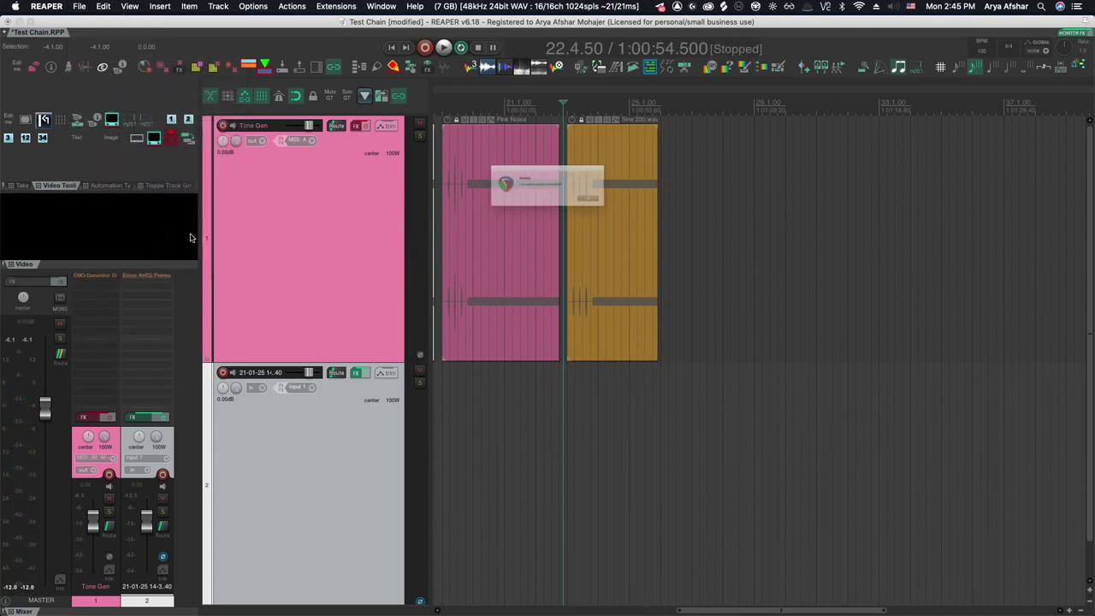
{"action": "left_click", "coordinate": [625, 213]}
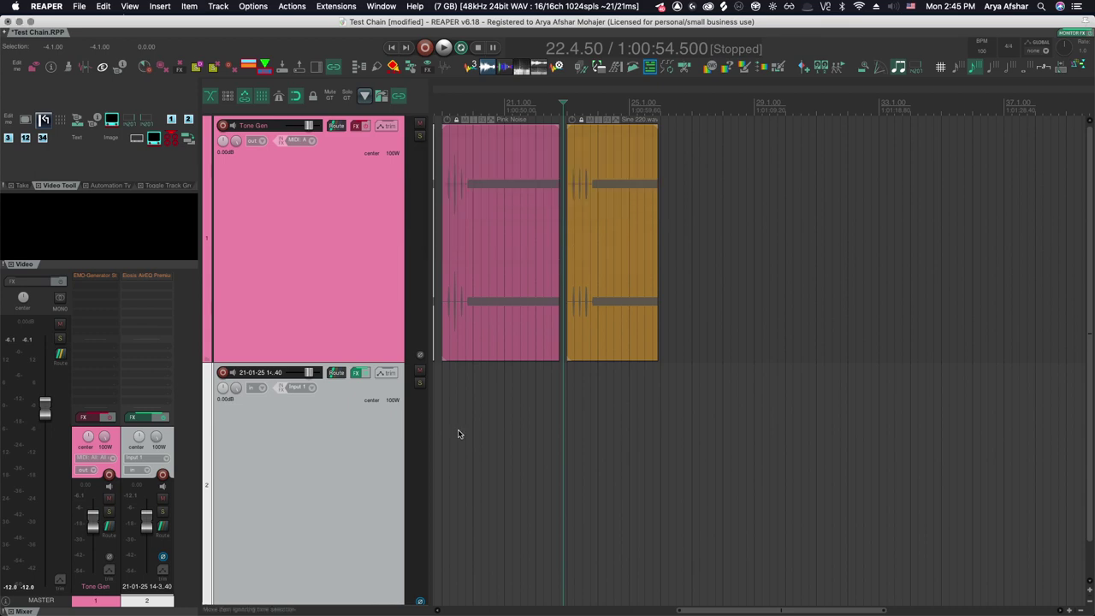
{"action": "left_click", "coordinate": [96, 590]}
{"action": "left_click", "coordinate": [869, 301]}
{"action": "left_click_drag", "start_coordinate": [868, 301], "coordinate": [708, 472]}
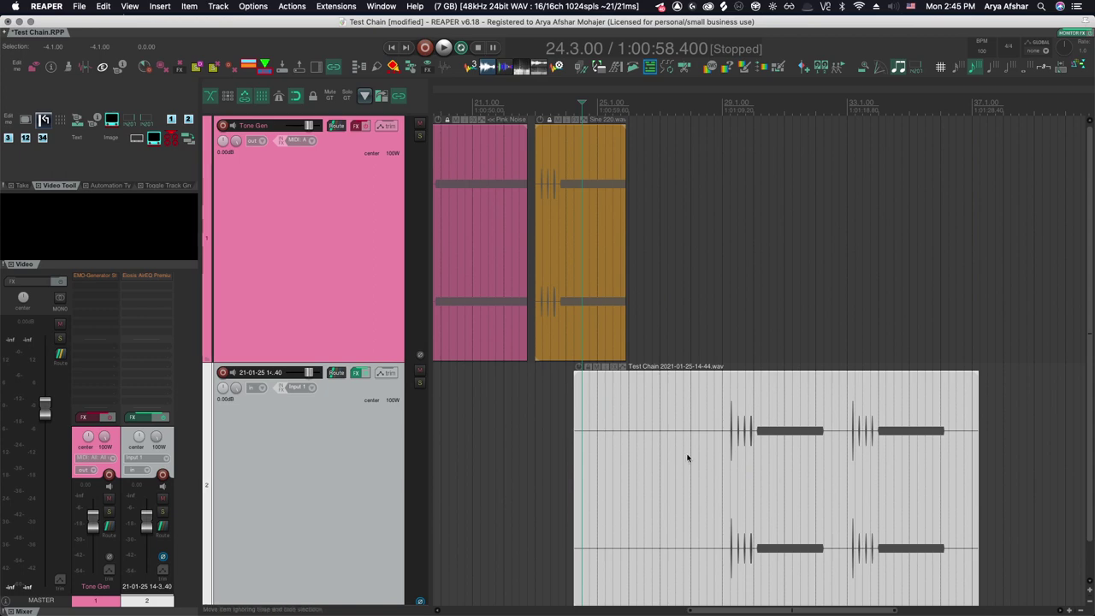
Step: Move the bounced WAV item on track 2 so its start lines up with Sine 220
{"action": "scroll", "coordinate": [687, 458], "scroll_direction": "right", "scroll_amount": 2}
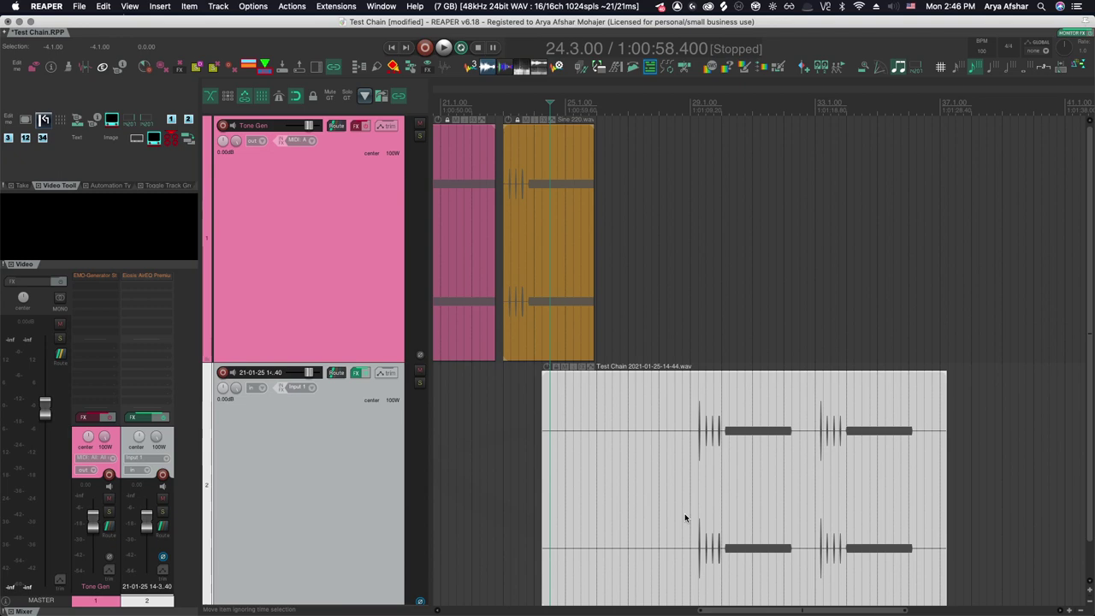
{"action": "left_click_drag", "start_coordinate": [684, 516], "coordinate": [479, 503]}
{"action": "scroll", "coordinate": [868, 482], "scroll_direction": "up", "scroll_amount": 8}
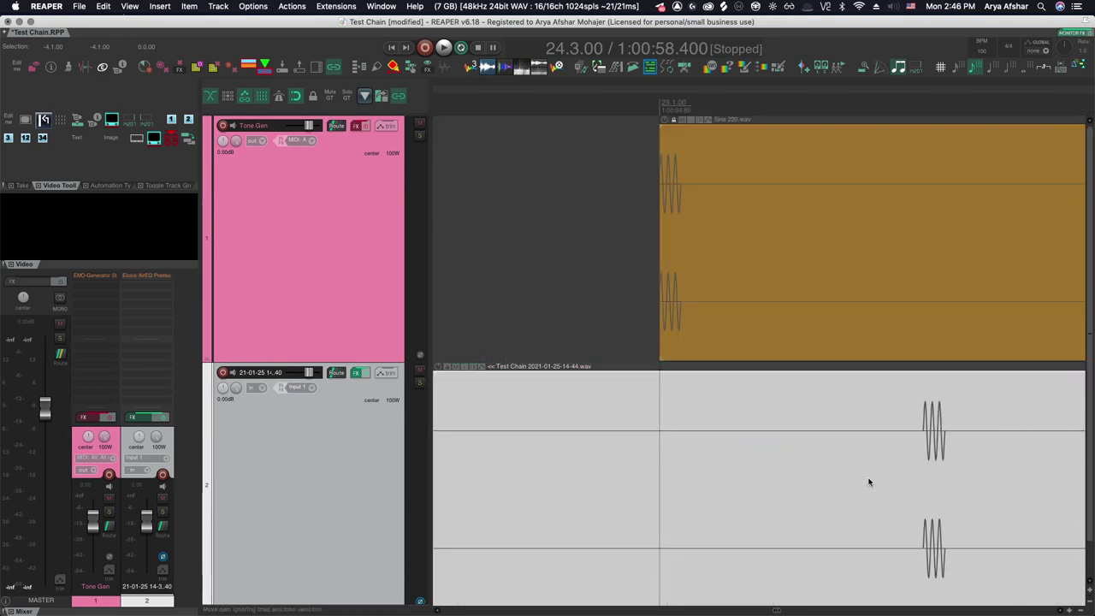
{"action": "left_click_drag", "start_coordinate": [631, 474], "coordinate": [654, 477]}
{"action": "scroll", "coordinate": [621, 435], "scroll_direction": "up", "scroll_amount": 5}
{"action": "scroll", "coordinate": [572, 439], "scroll_direction": "up", "scroll_amount": 3}
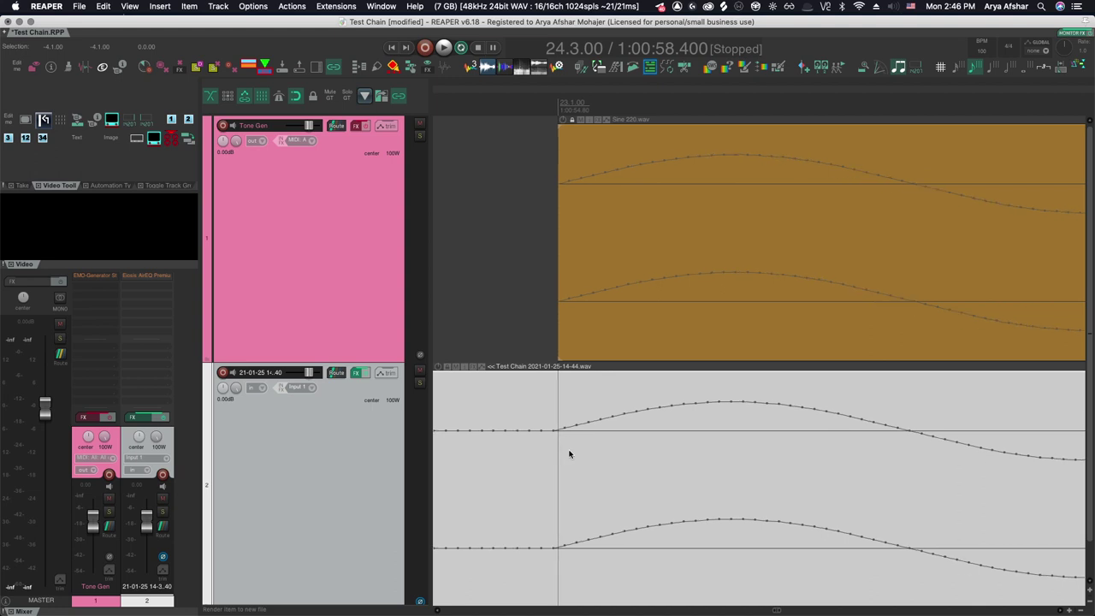
{"action": "left_click_drag", "start_coordinate": [567, 453], "coordinate": [577, 453]}
Step: Play both tracks to check the bounced WAV cancels against Sine 220
{"action": "key", "text": "space"}
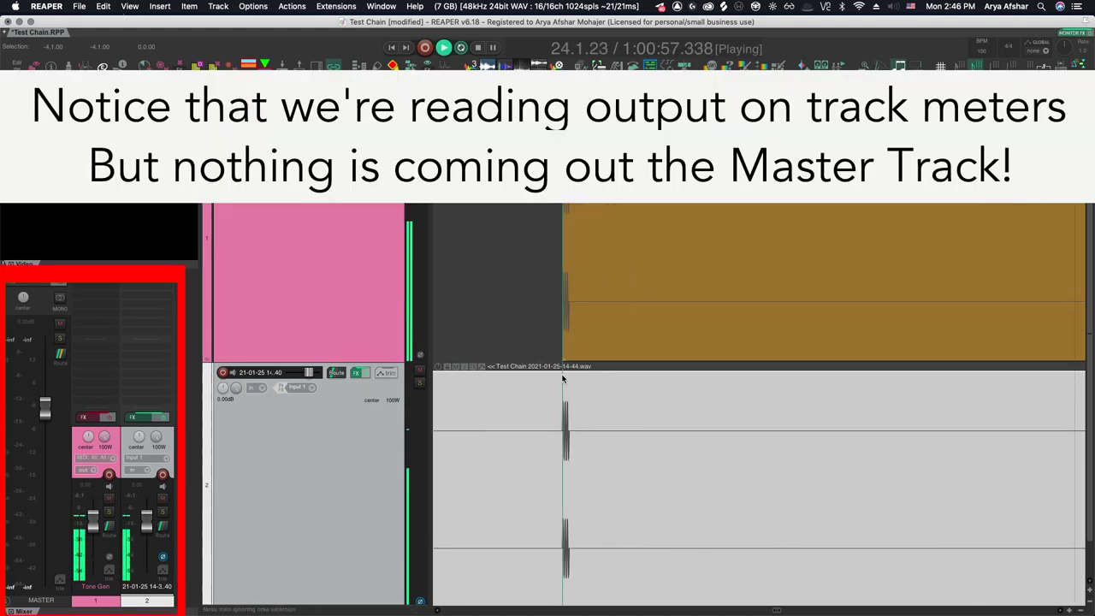
{"action": "scroll", "coordinate": [565, 377], "scroll_direction": "down", "scroll_amount": 5}
{"action": "scroll", "coordinate": [565, 373], "scroll_direction": "down", "scroll_amount": 3}
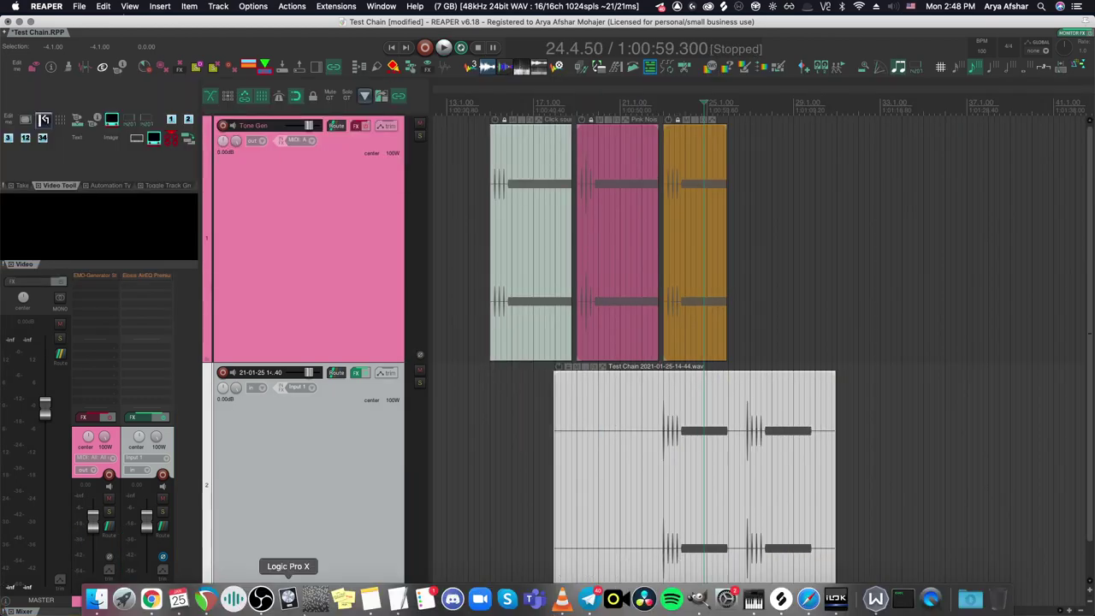
{"action": "left_click", "coordinate": [289, 593]}
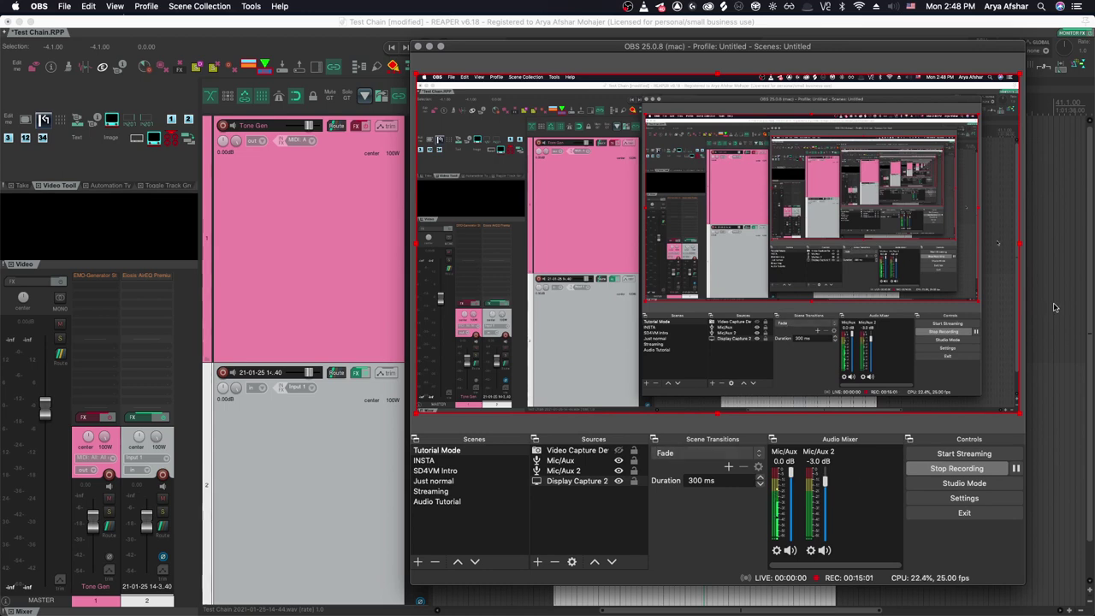
{"action": "key", "text": "super+Tab"}
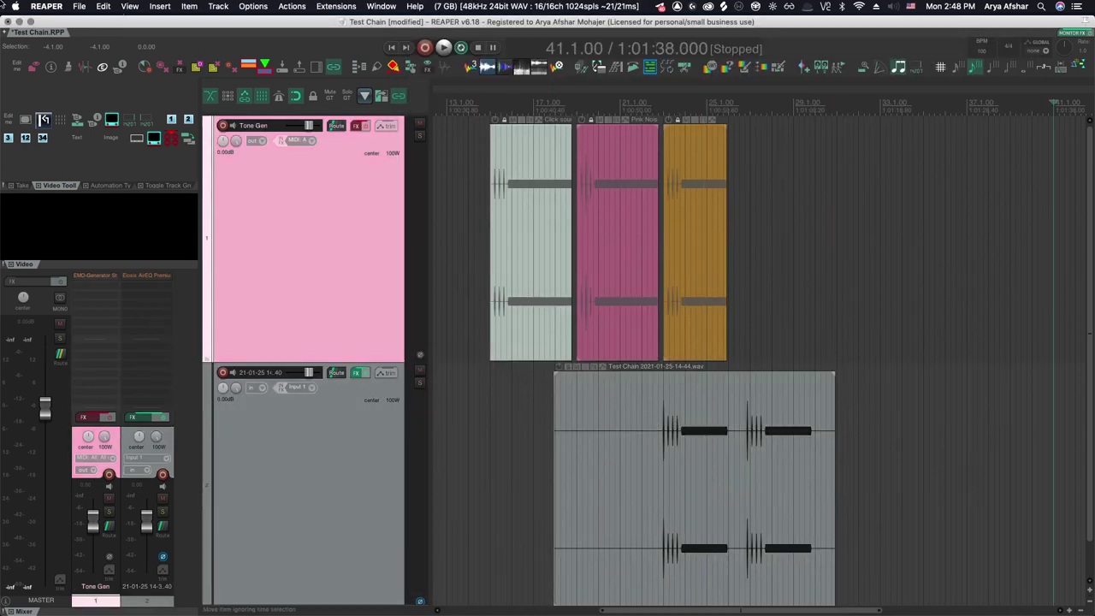
{"action": "left_click", "coordinate": [83, 6]}
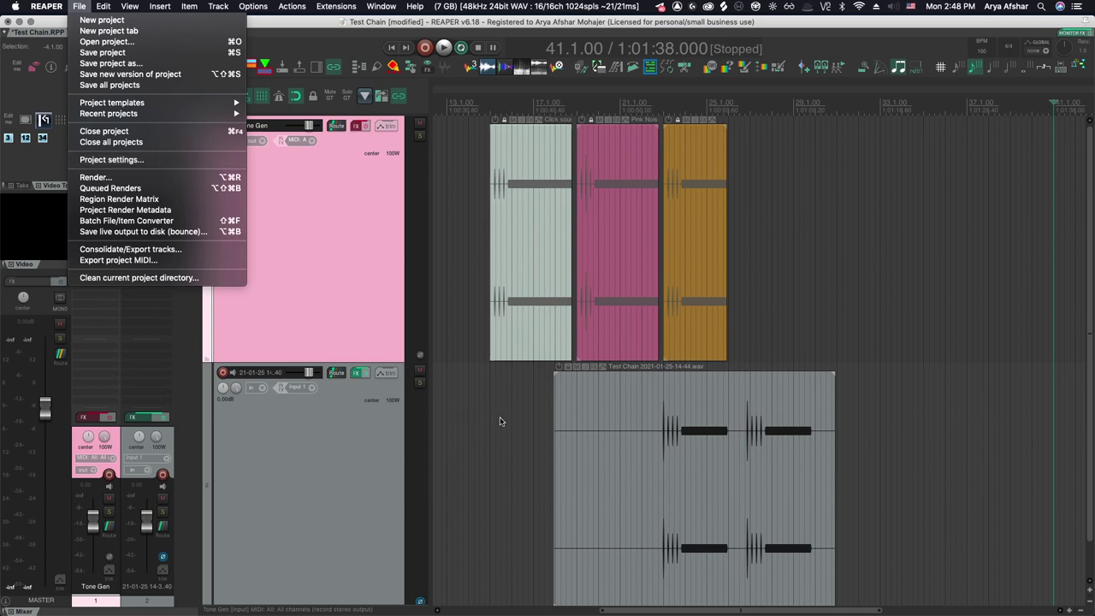
{"action": "left_click", "coordinate": [547, 444]}
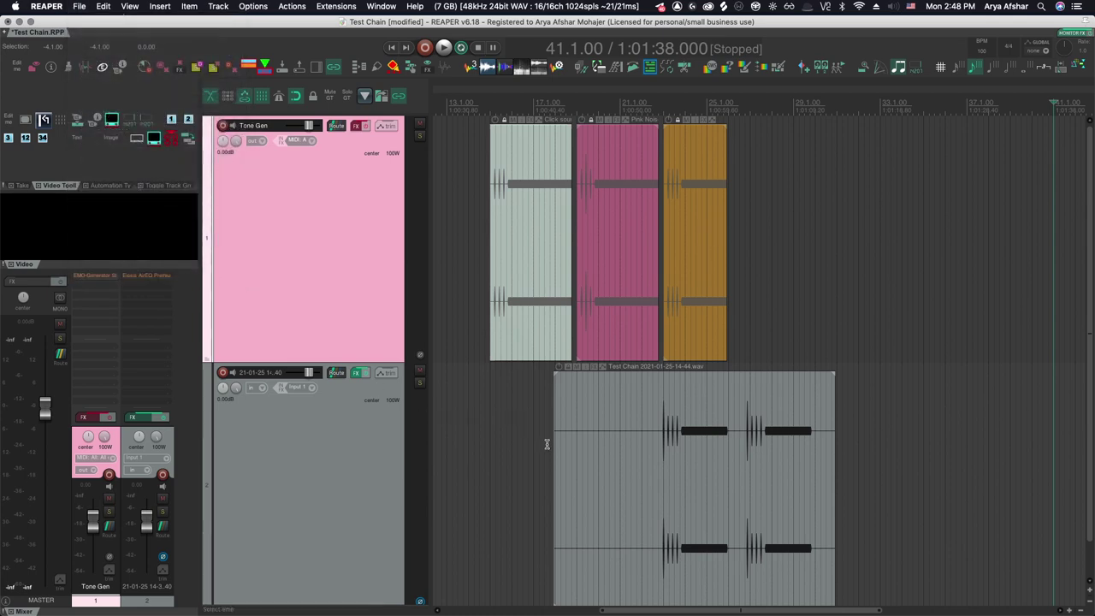
{"action": "key", "text": "alt+space"}
{"action": "type", "text": "quic"}
{"action": "key", "text": "Return"}
{"action": "left_click", "coordinate": [116, 6]}
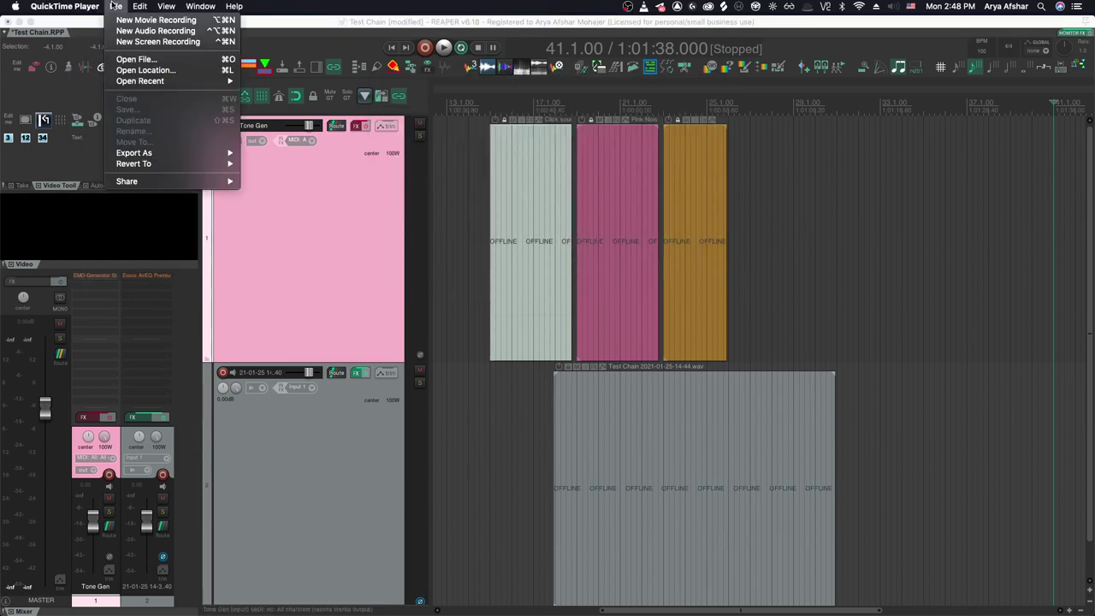
{"action": "left_click", "coordinate": [438, 6]}
{"action": "left_click", "coordinate": [817, 280]}
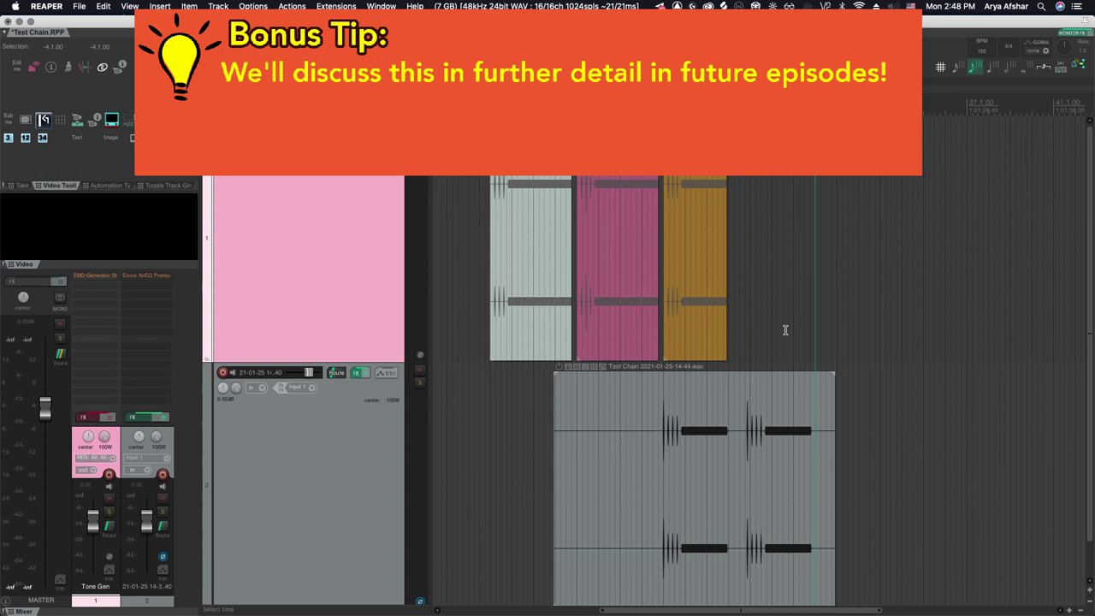
{"action": "scroll", "coordinate": [781, 334], "scroll_direction": "down", "scroll_amount": 2}
{"action": "scroll", "coordinate": [783, 335], "scroll_direction": "down", "scroll_amount": 2}
{"action": "mouse_move", "coordinate": [770, 610]}
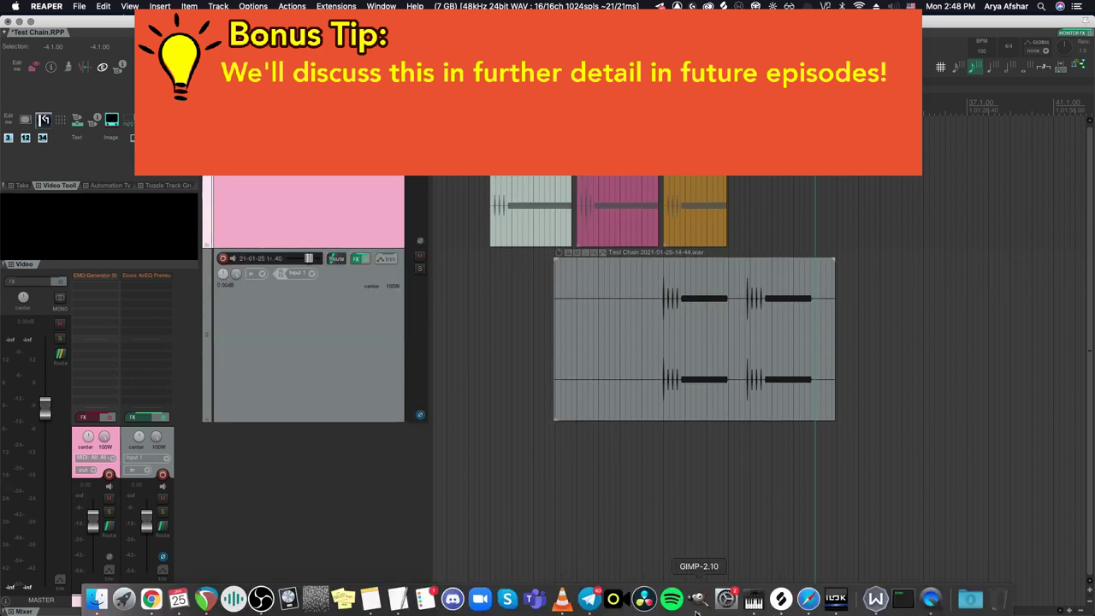
{"action": "left_click", "coordinate": [261, 598]}
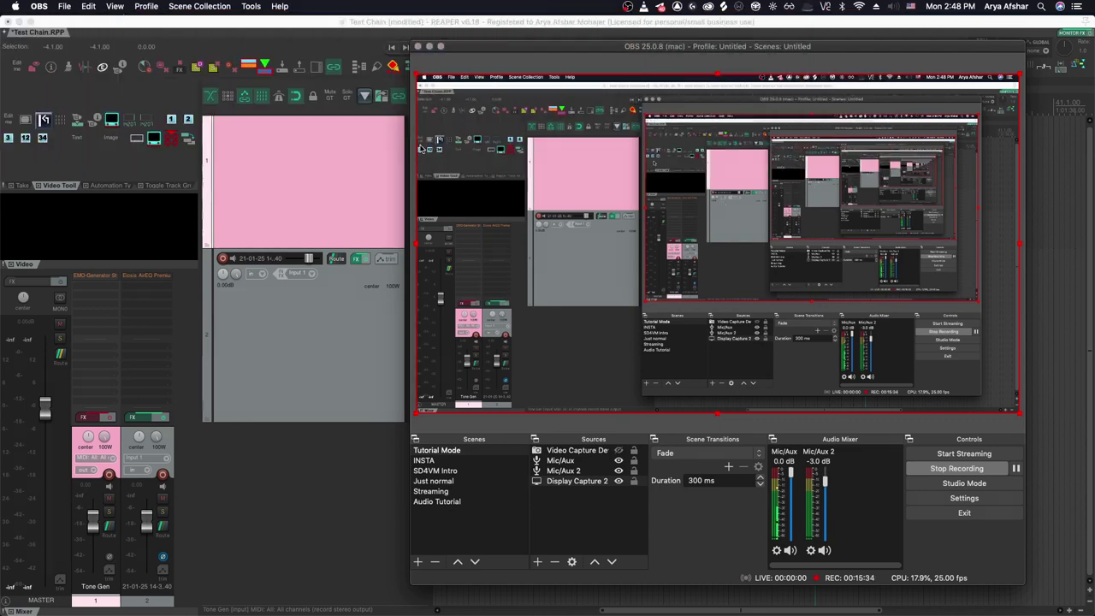
{"action": "key", "text": "super+m"}
{"action": "left_click", "coordinate": [679, 445]}
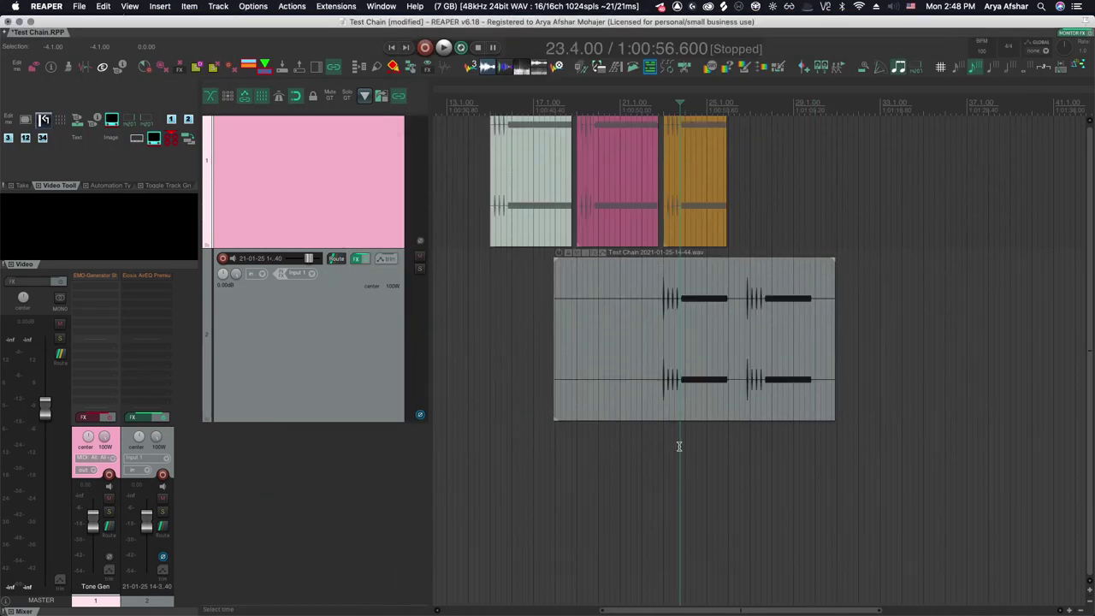
{"action": "left_click", "coordinate": [637, 306]}
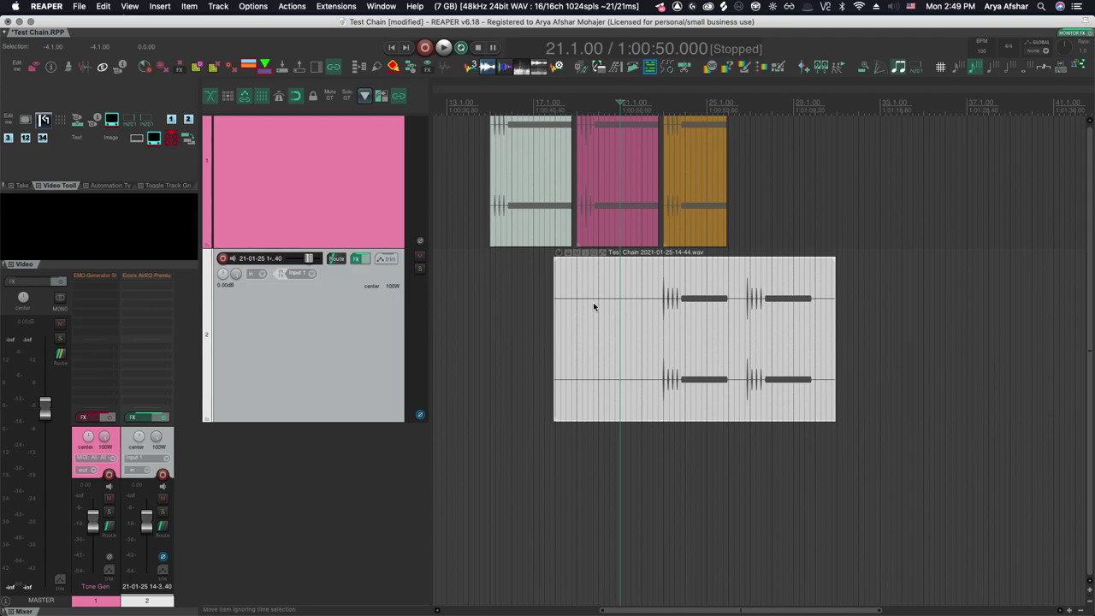